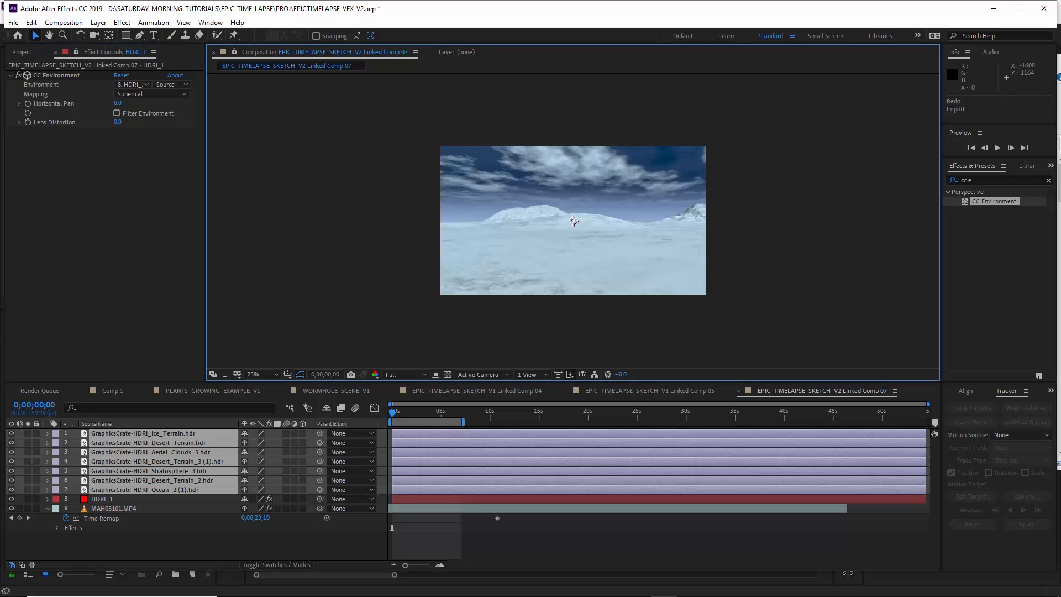
- Set the environment source of the HDRI_1 layer's CC Environment effect to GraphicsCrate-HDRI_Ice_Terrain.hdr
left_click(156, 499)
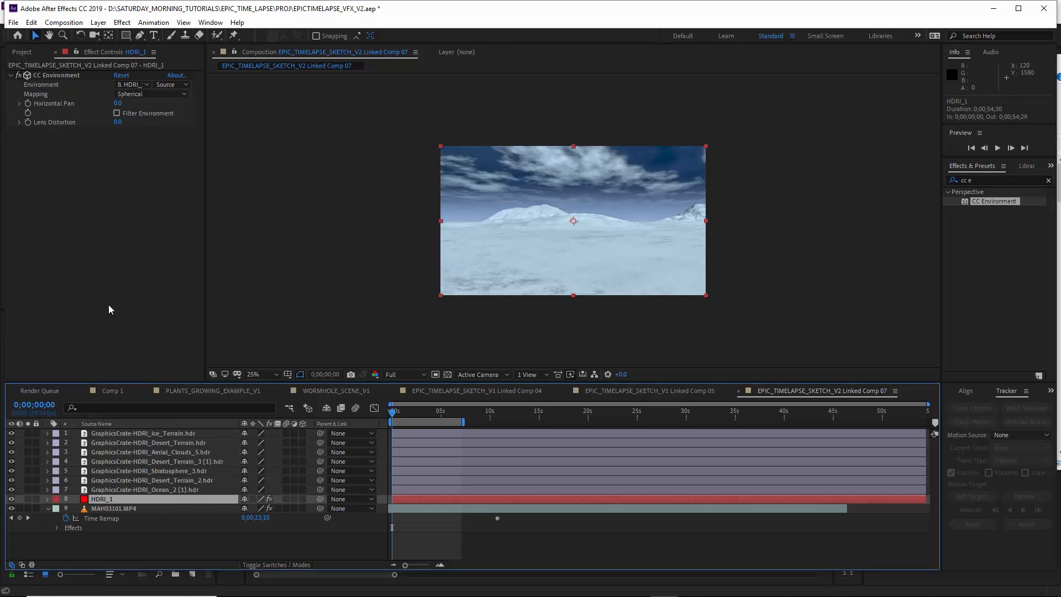
left_click(58, 78)
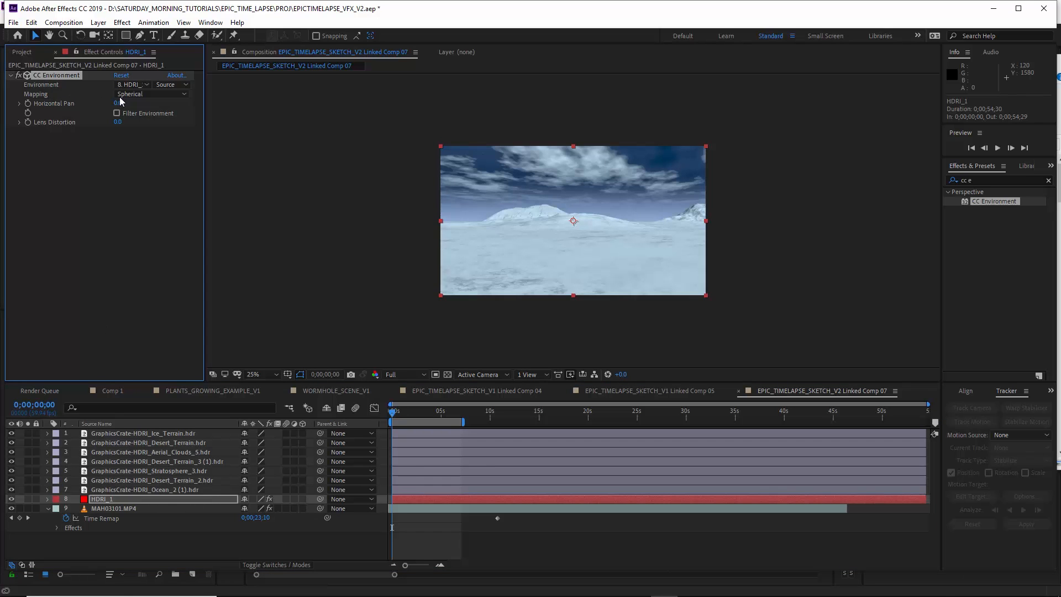
left_click(137, 84)
left_click(161, 112)
- Send the seven HDR layers to the bottom of the layer stack and place HDRI_1 directly below MAH03101.MP4
left_click(125, 489)
left_click(121, 435, "shift")
key("ctrl+shift+bracketleft")
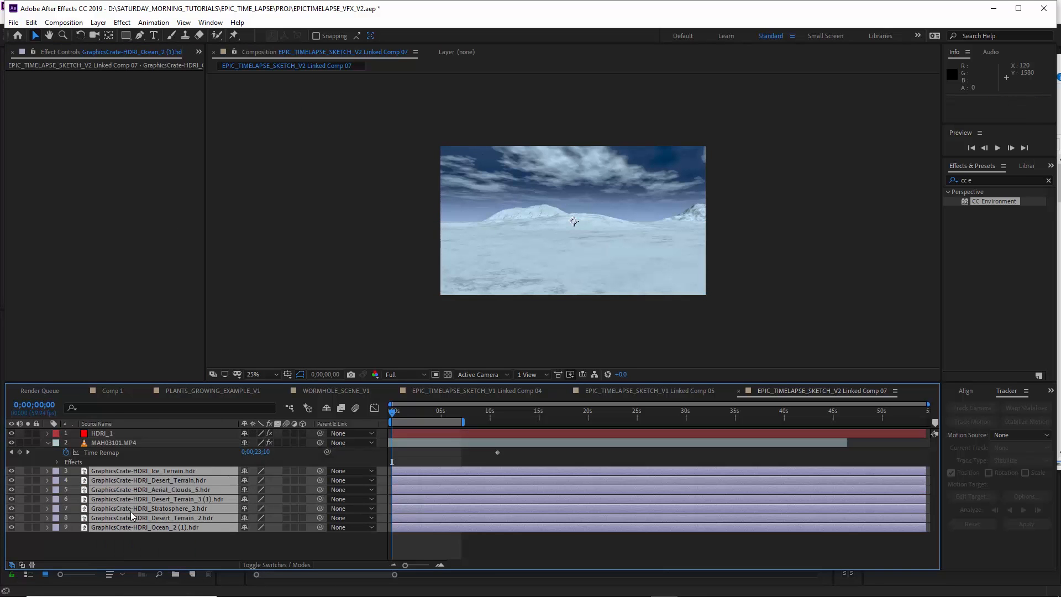
left_click(47, 442)
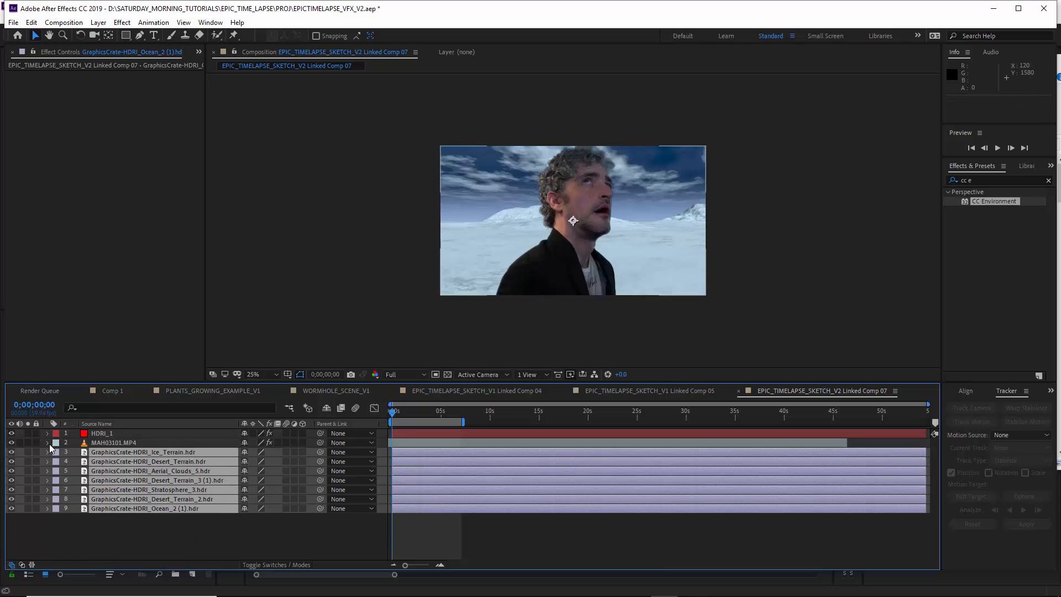
left_click_drag(102, 433, 103, 450)
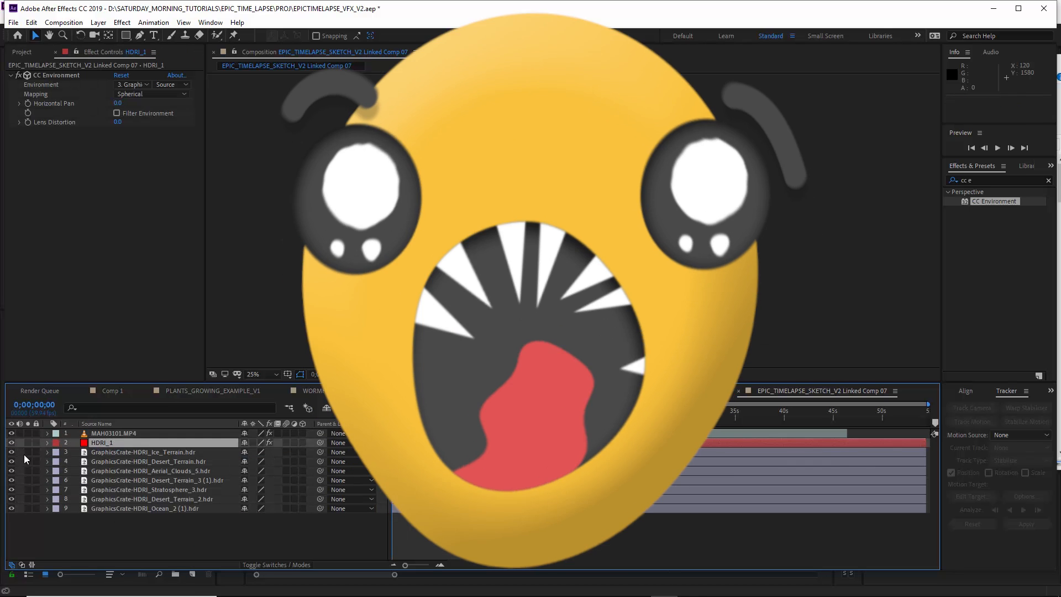
- Solo HDRI_1 and set its CC Environment source to GraphicsCrate-HDRI_Stratosphere_3.hdr with Filter Environment enabled
left_click(27, 443)
left_click(131, 85)
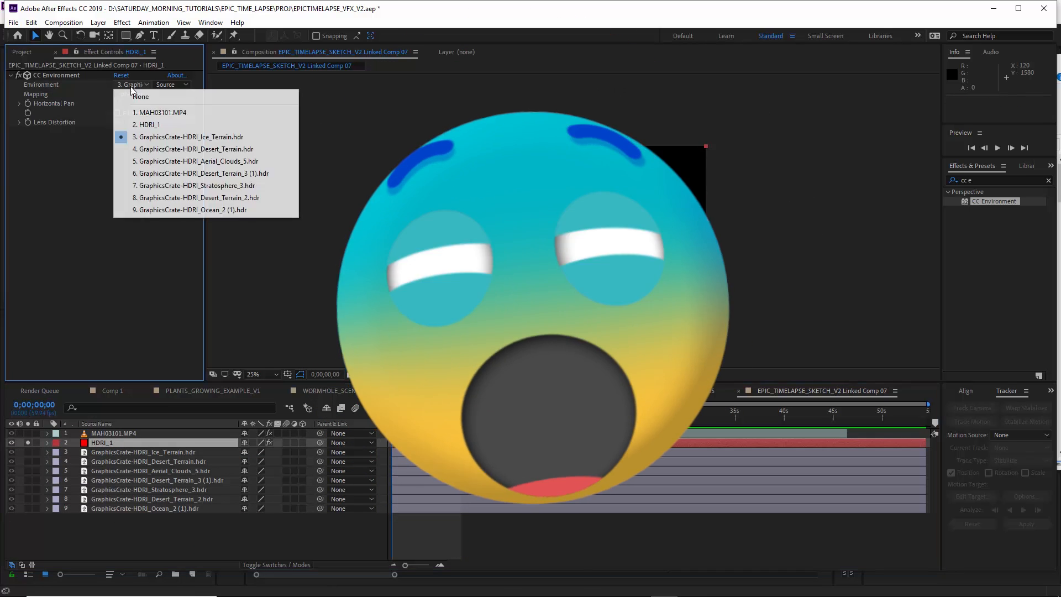
left_click(151, 137)
- Add a two-node 50mm camera named Camera 1 and turn off the solo on HDRI_1
left_click(99, 23)
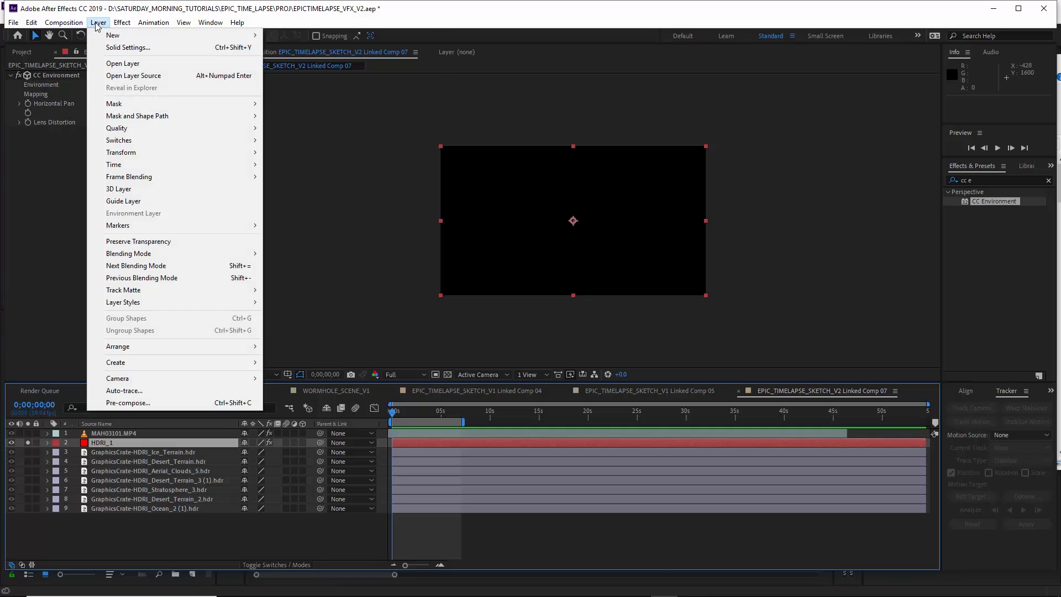
mouse_move(184, 45)
left_click(293, 72)
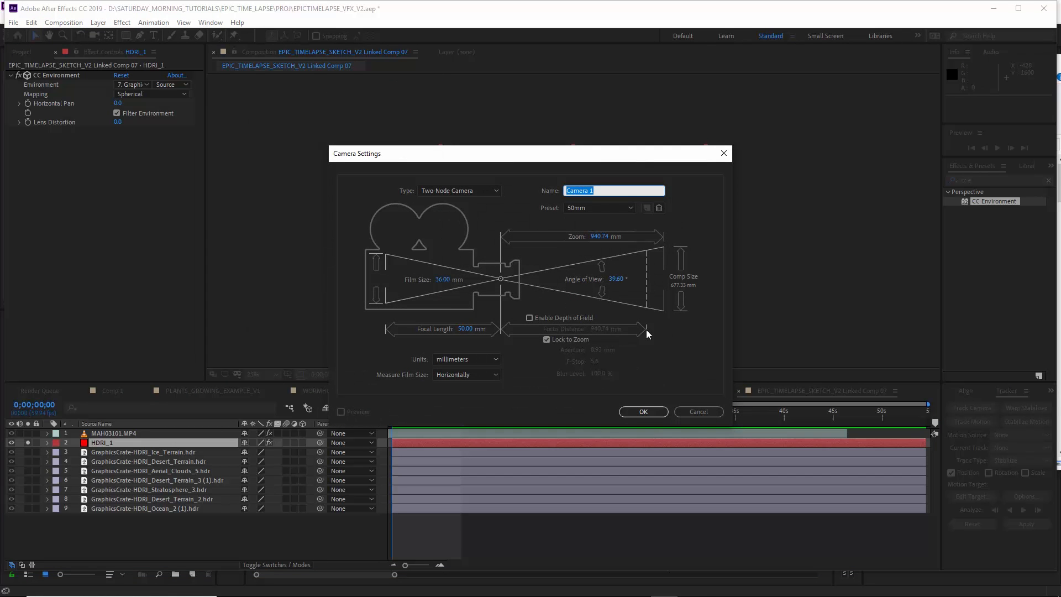
left_click(628, 414)
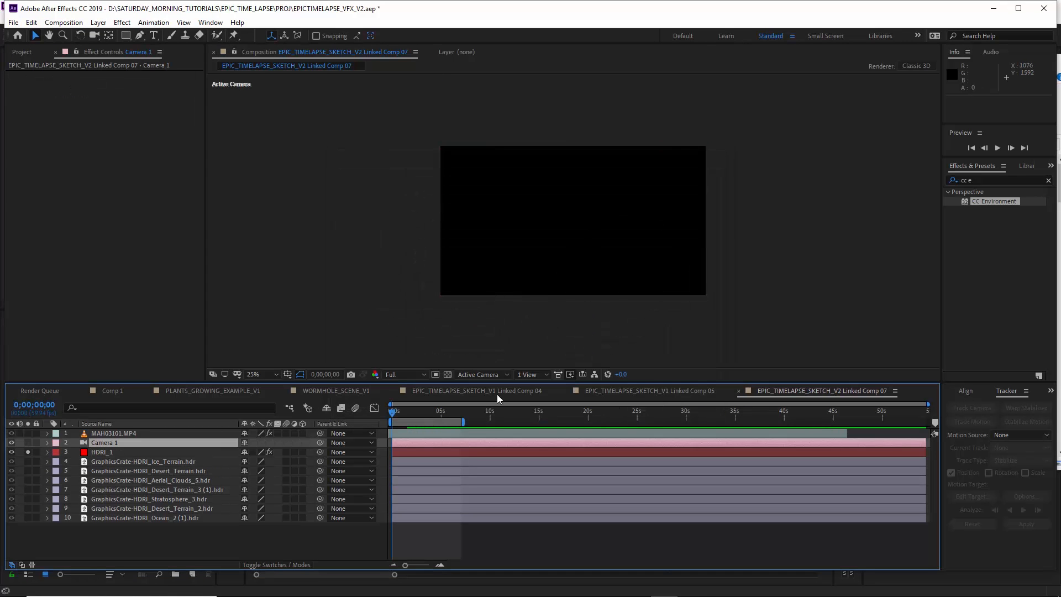
left_click(27, 451)
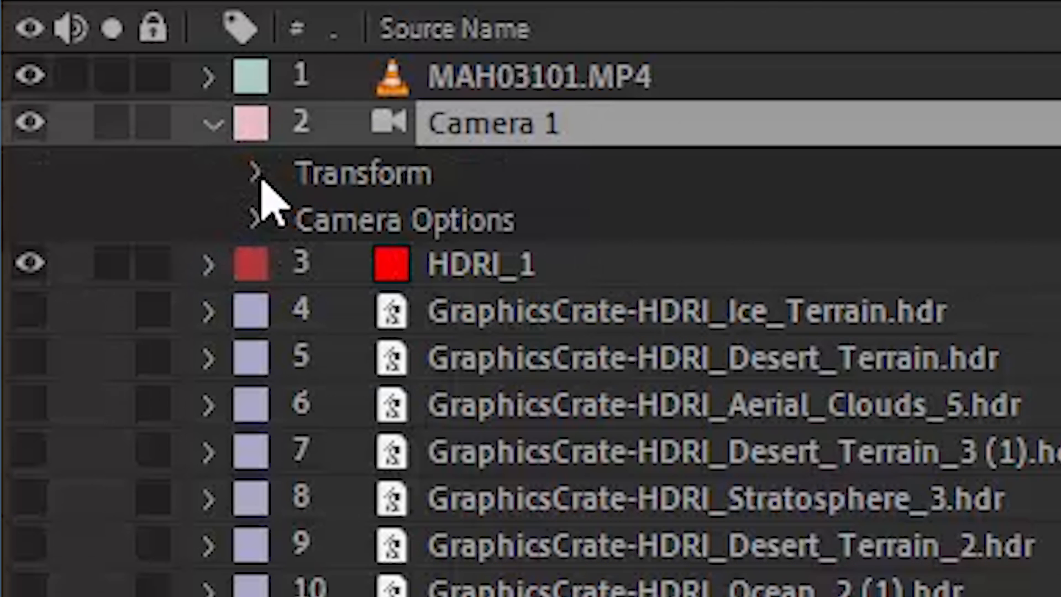
- Keyframe Camera 1's Y Rotation from 0° at the start to about 299° near 8 seconds, and preview the rotation
left_click(256, 173)
left_click(348, 406)
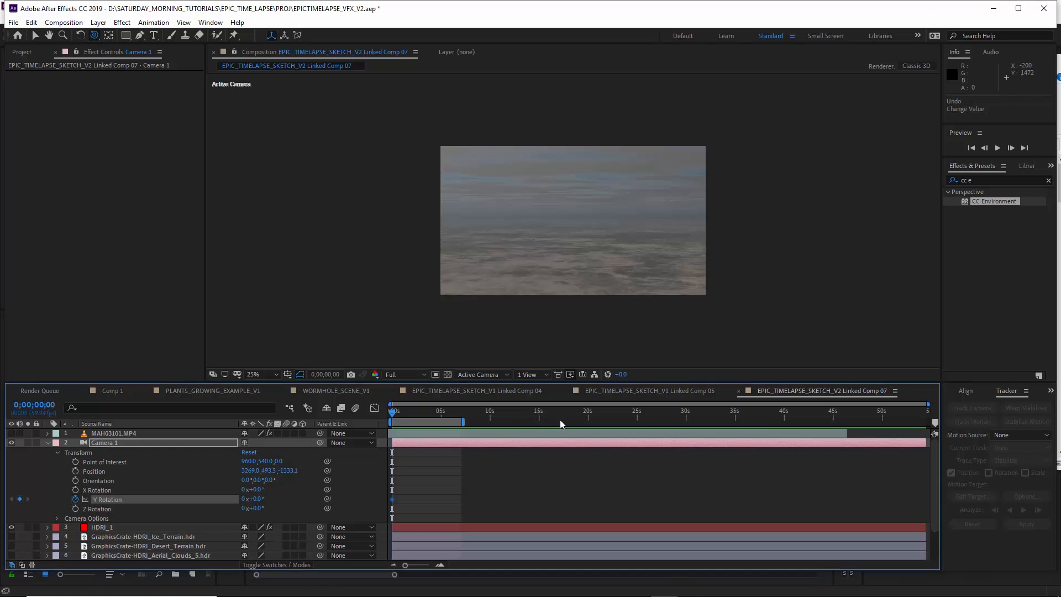
left_click_drag(284, 498, 518, 496)
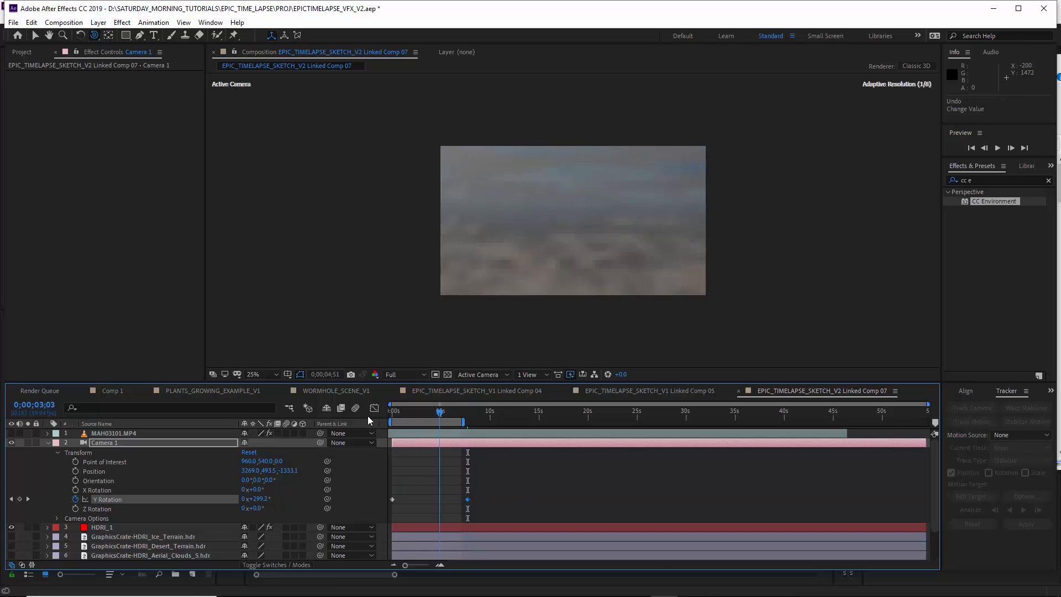
key("Home")
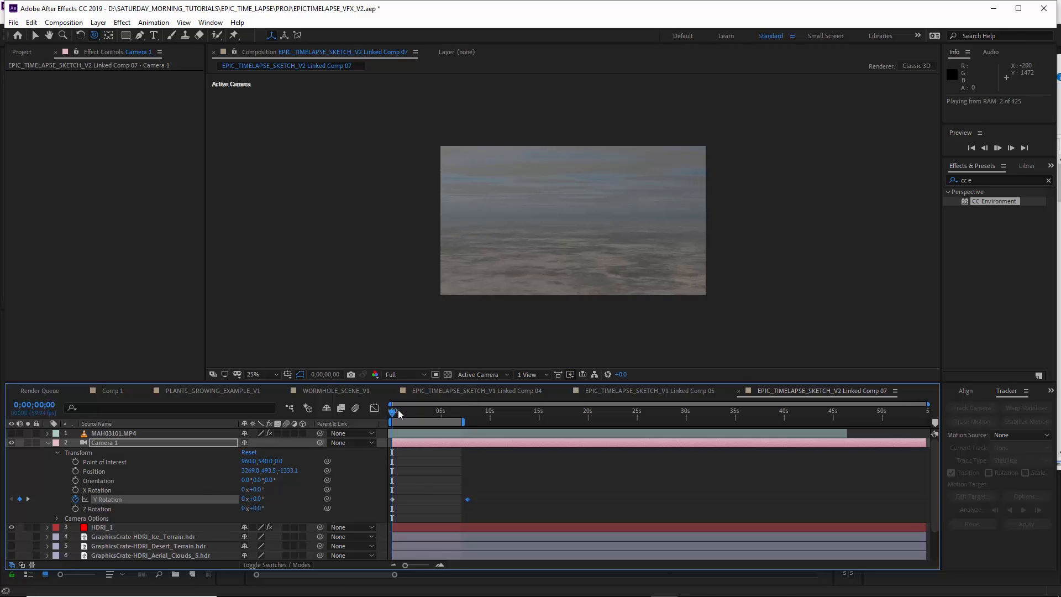
key("space")
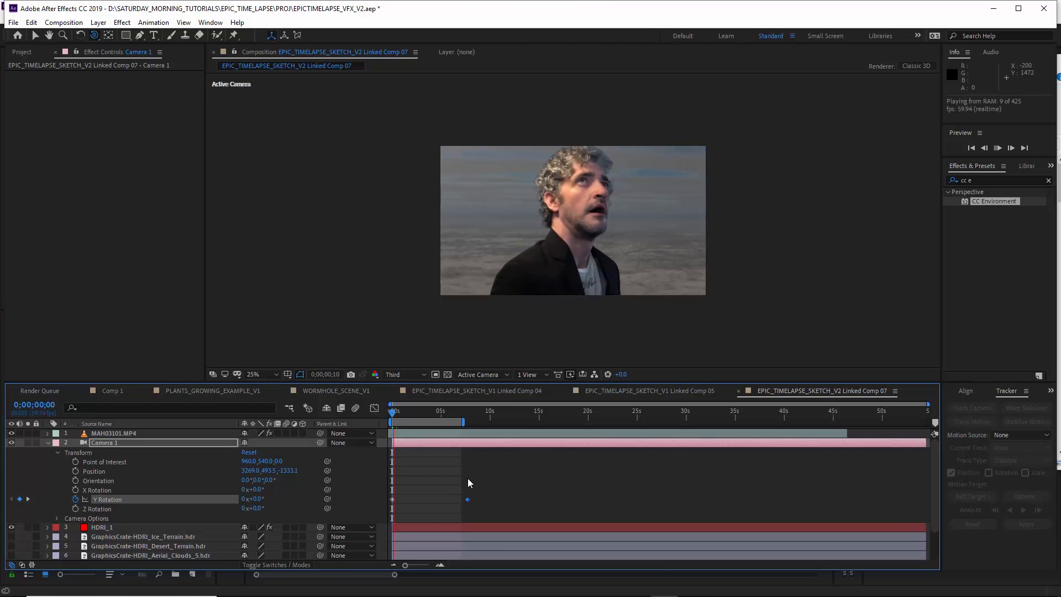
key("space")
- Trim the end of the HDRI_1 layer to the current time at frame 34
left_click(45, 443)
left_click(114, 451)
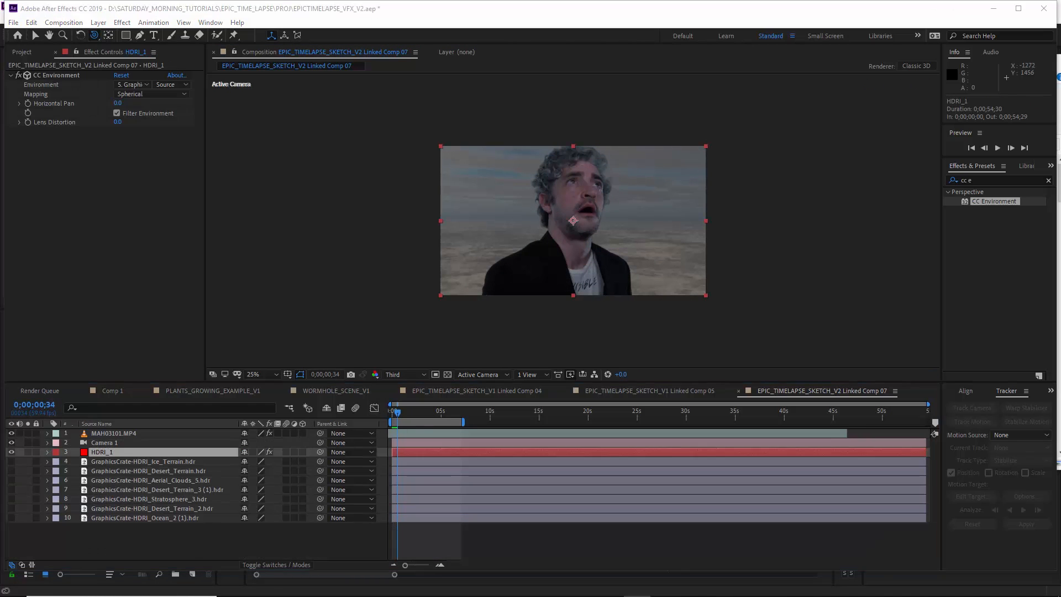
key("ctrl+d")
left_click_drag(406, 565, 426, 564)
key("ctrl+z")
key("alt+]")
key("ctrl+d")
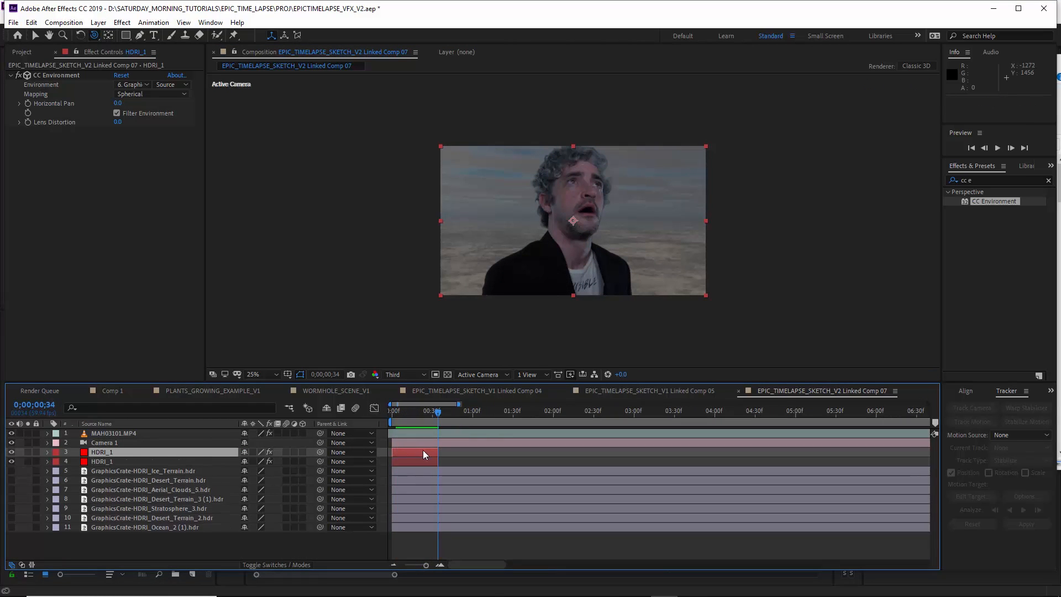
left_click_drag(437, 452, 534, 452)
key("Delete")
- Duplicate the trimmed HDRI_1, start the copy at frame 34, and set its environment to GraphicsCrate-HDRI_Desert_Terrain_3 (1).hdr
left_click(426, 452)
key("ctrl+d")
key("[")
left_click_drag(443, 410, 453, 410)
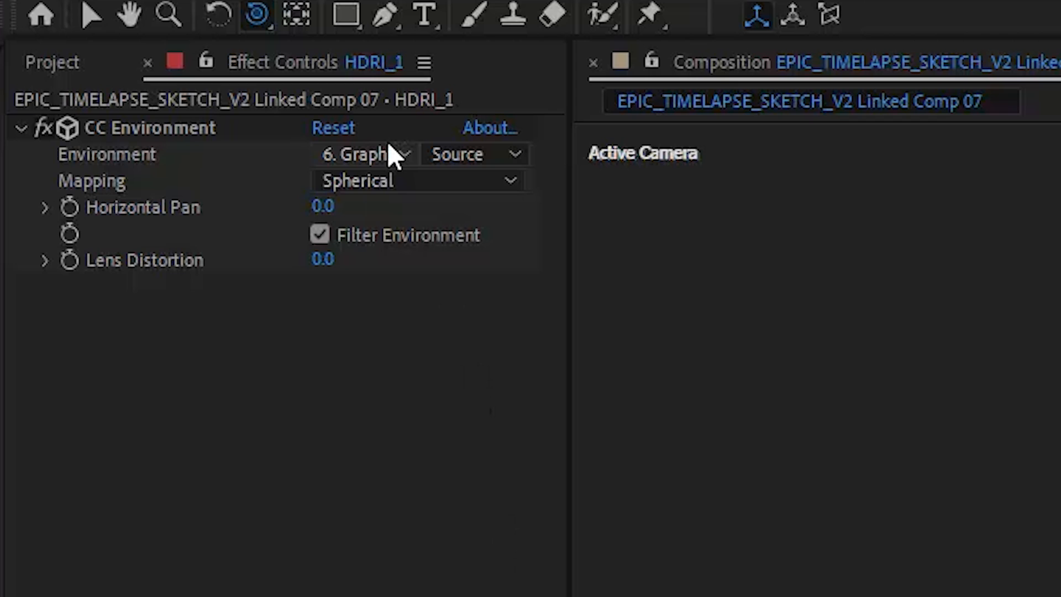
left_click(142, 84)
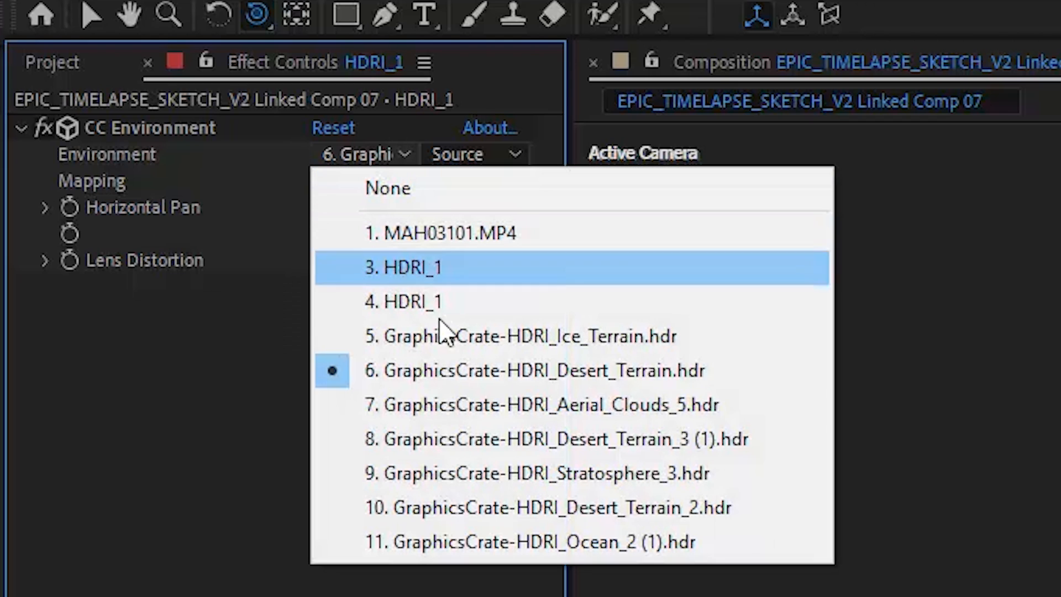
left_click(469, 423)
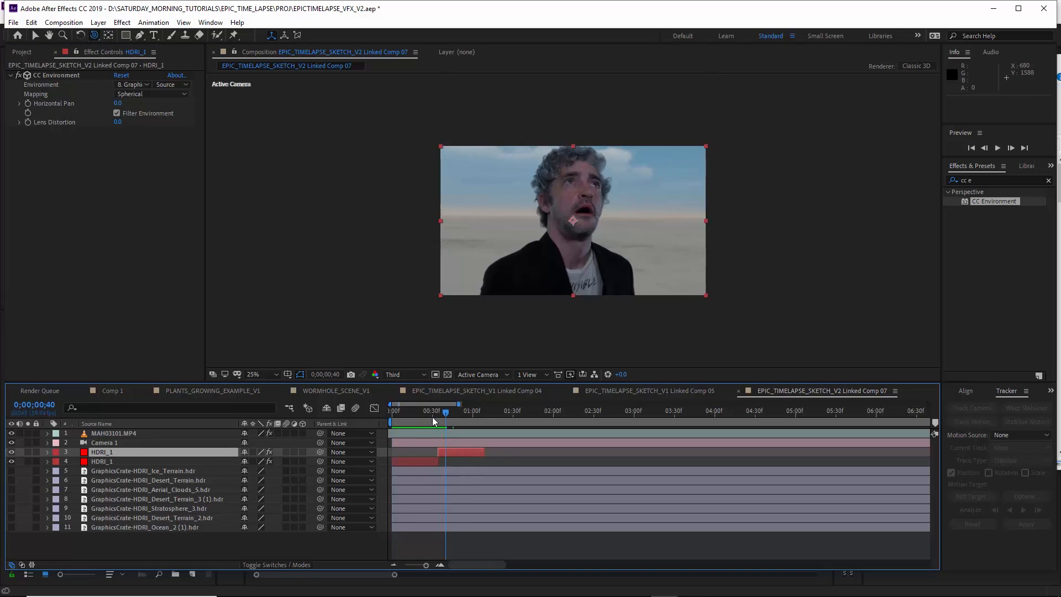
- End the work area at about 1 second and preview the background change
left_click_drag(445, 414, 472, 414)
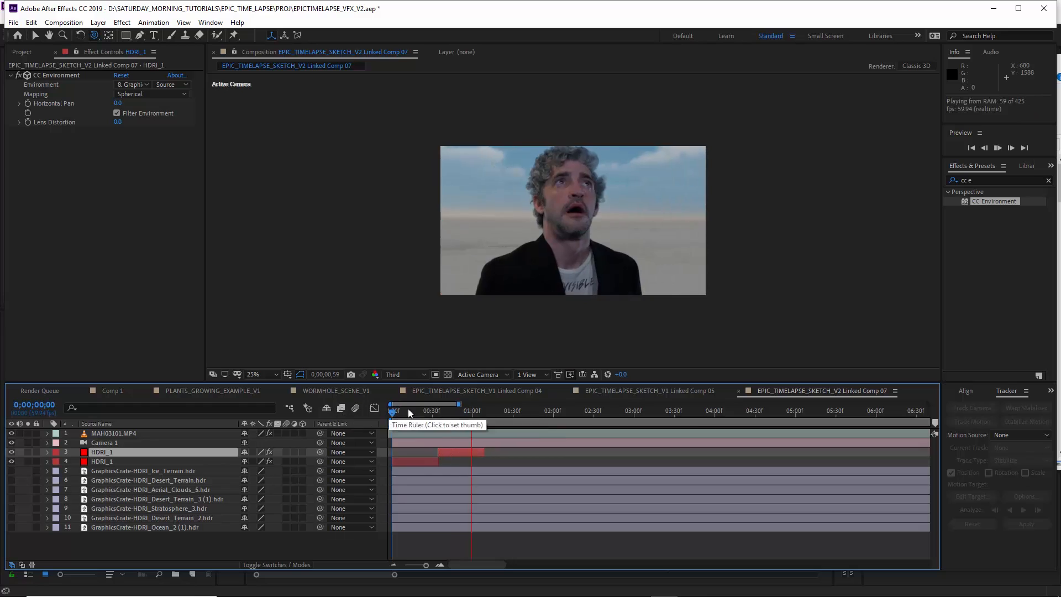
key("n")
key("space")
- Shorten the two HDRI_1 clips to about 8 frames each and line them up end to end
left_click_drag(438, 462, 403, 462)
left_click_drag(458, 453, 421, 453)
key("space")
mouse_move(449, 452)
left_mouse_down()
mouse_move(413, 452)
mouse_move(429, 452)
left_mouse_up()
- Duplicate the second HDRI_1 clip and set the copy's environment to GraphicsCrate-HDRI_Stratosphere_3.hdr
key("ctrl+d")
left_click(133, 84)
left_click(154, 212)
- Duplicate the stratosphere clip for the following frames and set the copy's CC Environment source to GraphicsCrate-HDRI_Ocean_2 (1).hdr
key("ctrl+d")
left_click(432, 413)
left_click(133, 85)
left_click(236, 188)
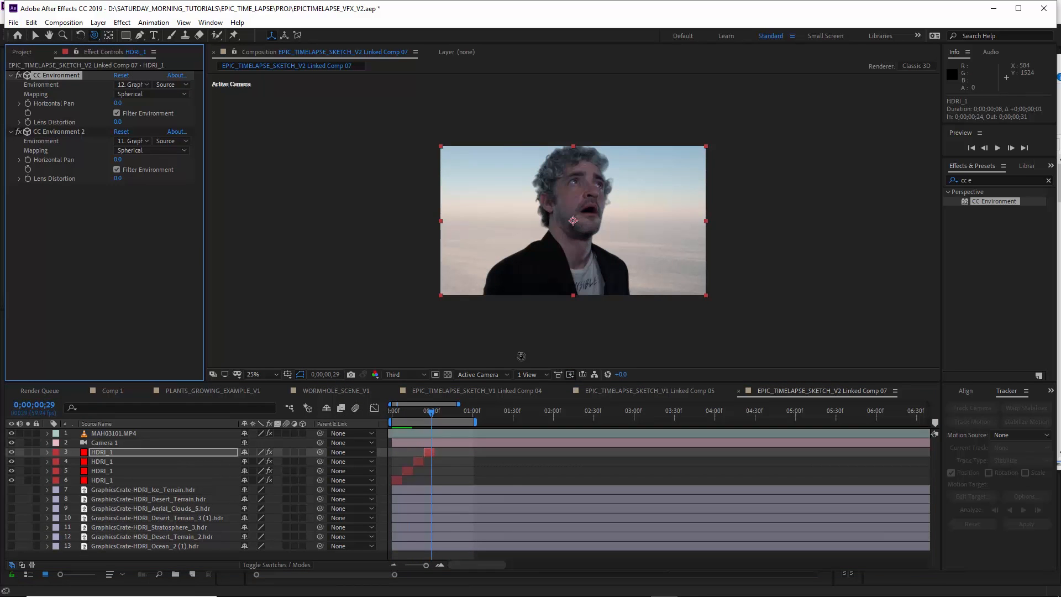
left_click(133, 85)
left_click(191, 246)
- Preview the sequence and delete the extra CC Environment 2 effect from the newest HDRI_1 clip
mouse_move(432, 413)
left_mouse_down()
mouse_move(412, 414)
mouse_move(429, 414)
left_mouse_up()
key("space")
key("space")
left_click(166, 452)
left_click(59, 131)
key("Delete")
- Try to fade in the ocean clip by starting it about 5 frames earlier and keyframing its opacity
left_click_drag(425, 452, 423, 452)
left_click_drag(429, 413, 423, 413)
key("t")
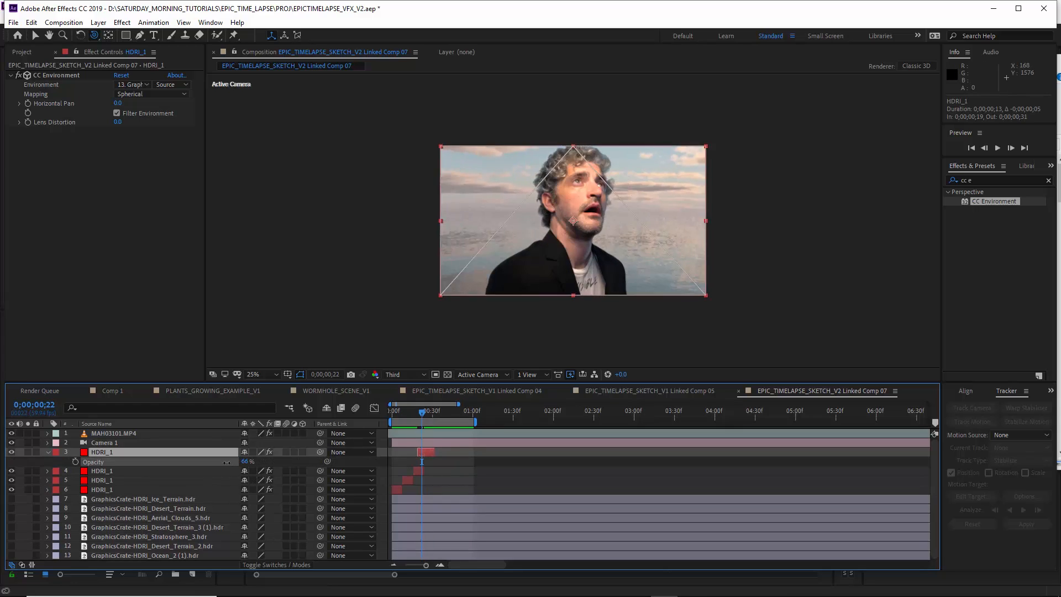
left_click(85, 461)
left_click_drag(249, 461, 194, 461)
mouse_move(423, 413)
left_mouse_down()
mouse_move(431, 417)
mouse_move(414, 414)
left_mouse_up()
key("t")
- Duplicate the ocean clip after itself, set the copy's environment to GraphicsCrate-HDRI_Desert_Terrain.hdr, and turn off Filter Environment
key("ctrl+d")
left_click_drag(429, 452, 454, 452)
left_click(132, 84)
left_click(188, 234)
left_click(133, 85)
left_click(188, 199)
left_click(117, 114)
key("space")
- Duplicate the desert clip for the frames that follow and set the copy's environment to GraphicsCrate-HDRI_Ice_Terrain.hdr
key("ctrl+d")
left_click_drag(440, 413, 455, 413)
left_click(135, 85)
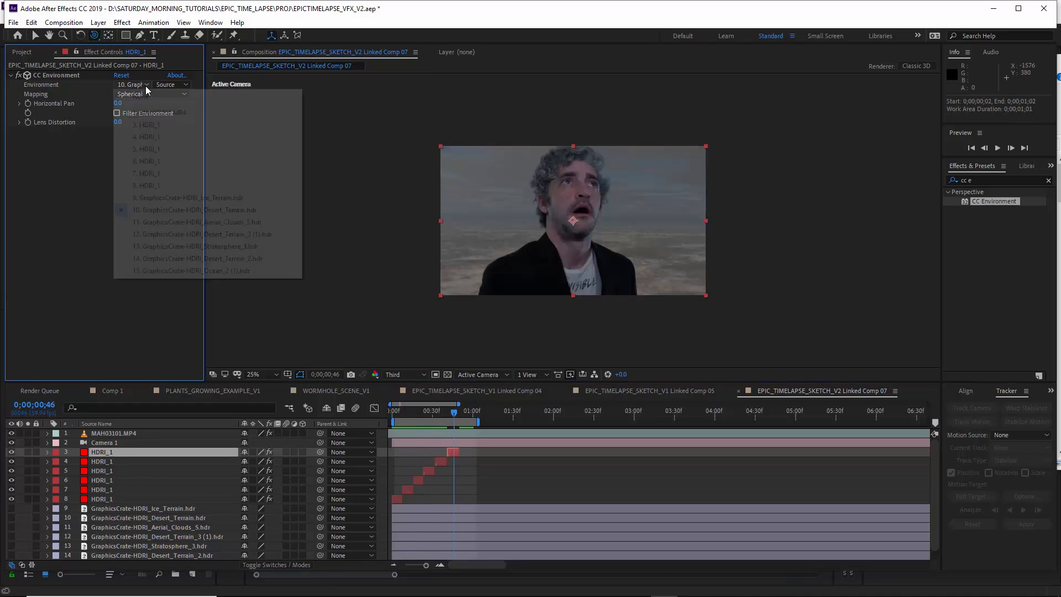
left_click(273, 197)
key("space")
- Duplicate the ice terrain clip to start at frame 50 and set the copy's environment to GraphicsCrate-HDRI_Desert_Terrain_3 (1).hdr
left_click(453, 455)
key("ctrl+d")
left_click(133, 84)
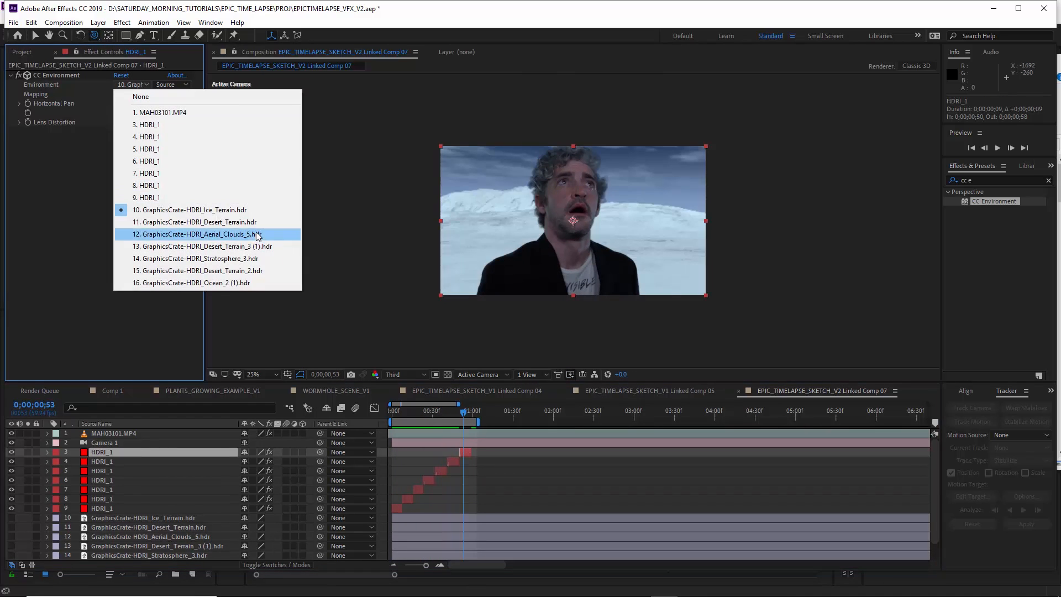
left_click(188, 242)
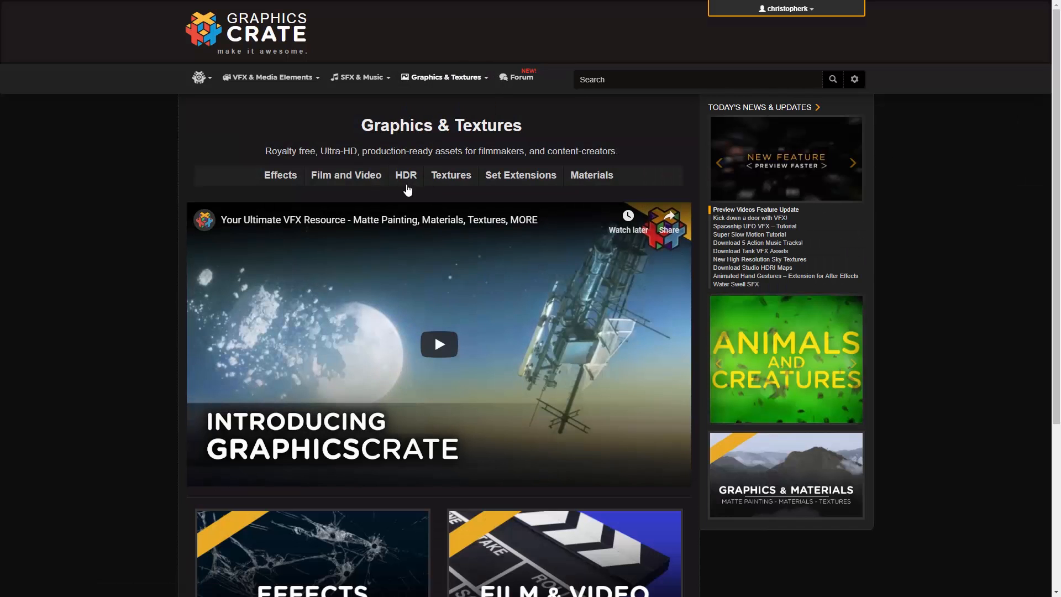
- On the GraphicsCrate website, open the HDR Landscape collection and download the HDRI Ice Terrain map
left_click(406, 187)
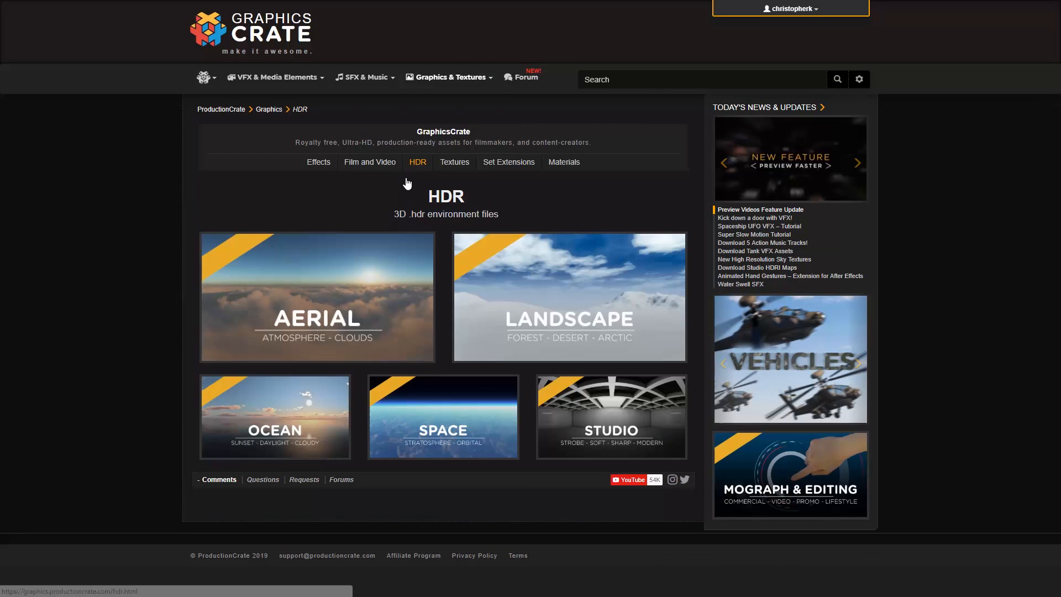
left_click(500, 302)
mouse_move(400, 396)
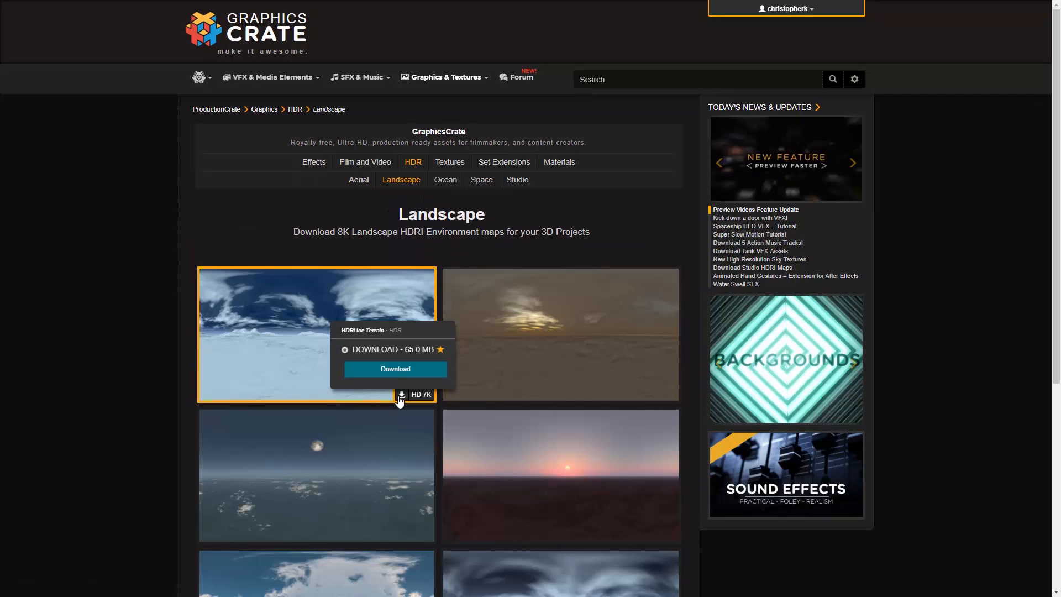
left_click(402, 370)
- Download the HDRI Desert Terrain map and the red sunset landscape map below it
mouse_move(645, 396)
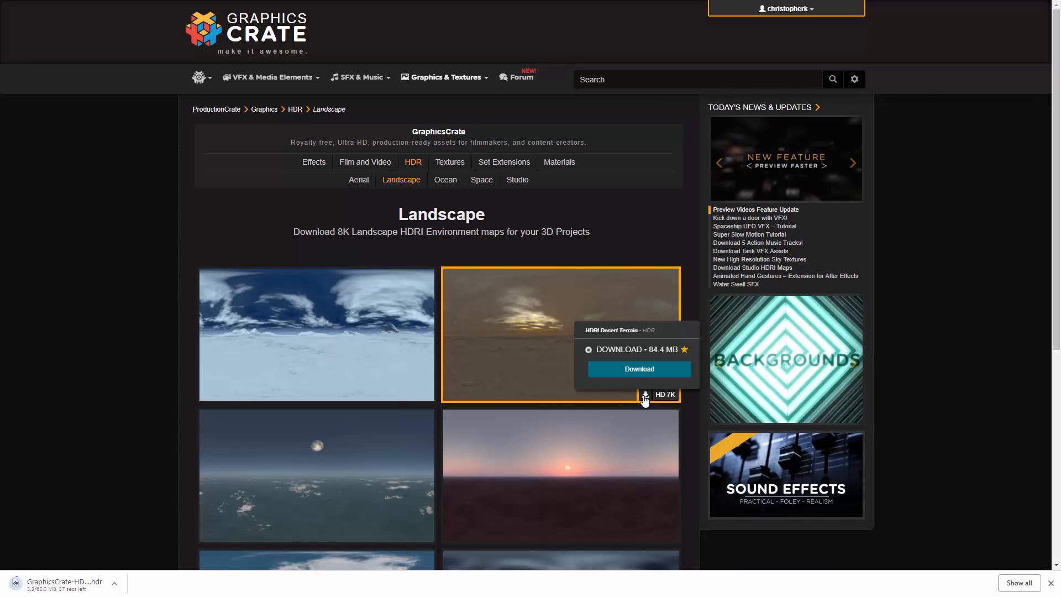
left_click(642, 371)
scroll(643, 398, "down", 1)
mouse_move(645, 424)
left_click(641, 399)
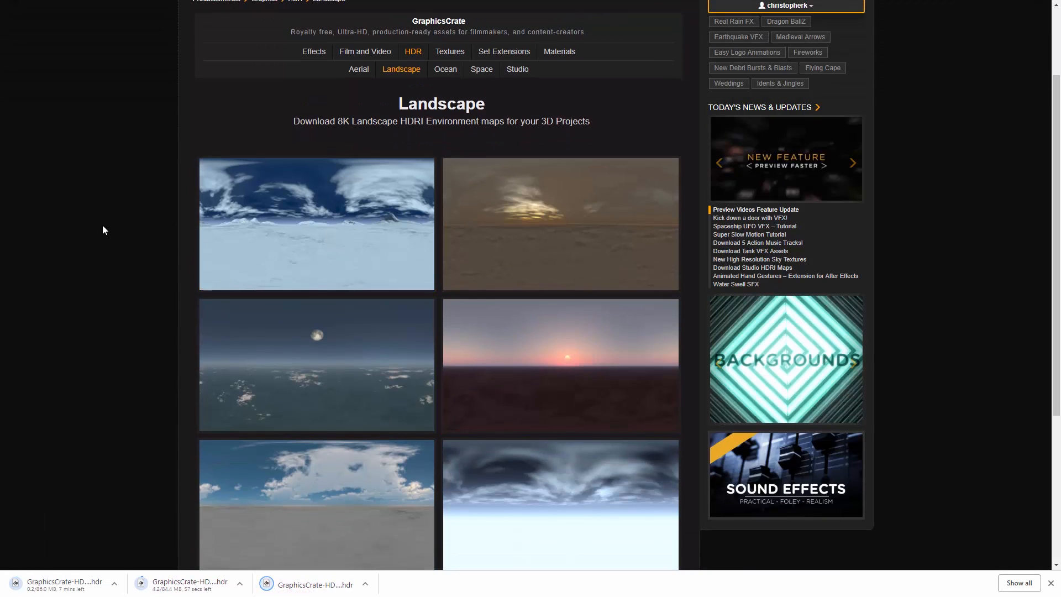
scroll(101, 225, "up", 2)
scroll(100, 225, "down", 2)
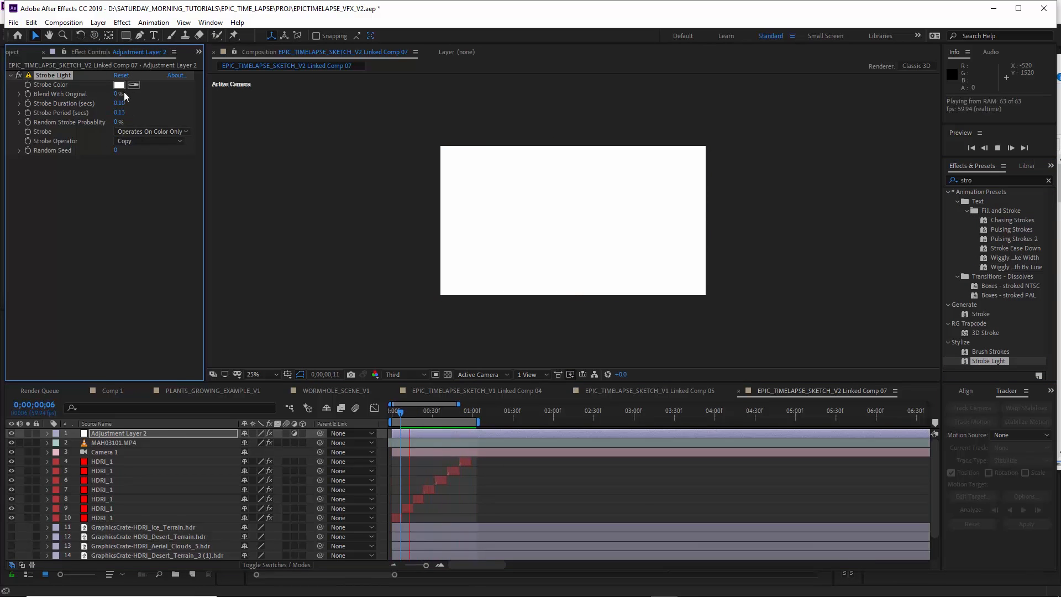
- Set Adjustment Layer 2's blending mode to Add and change its Strobe Light color to a pale yellow-orange
left_click(258, 433)
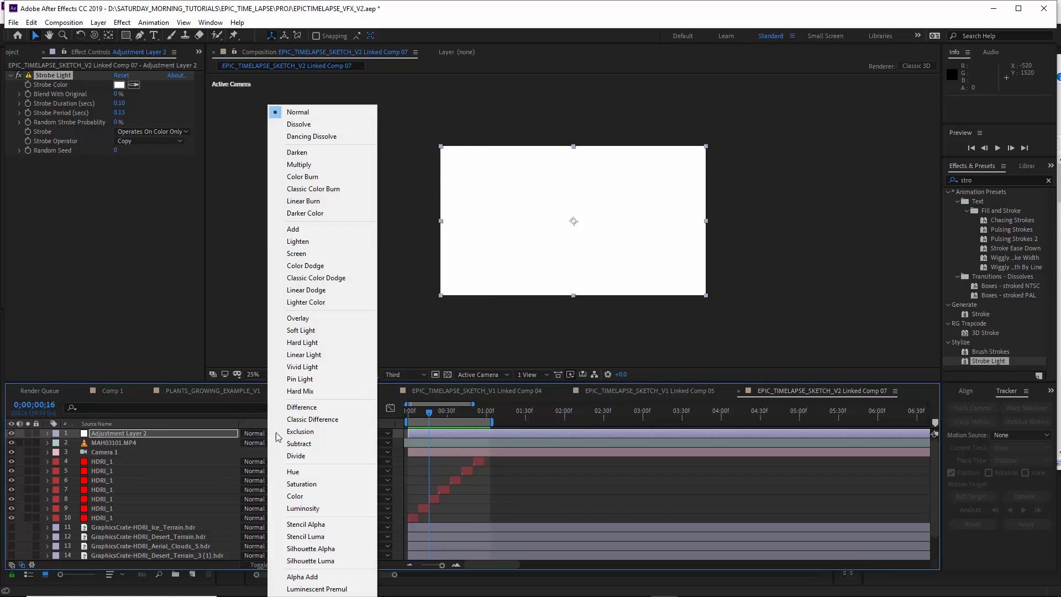
left_click(296, 230)
left_click(119, 85)
left_click_drag(167, 152, 167, 146)
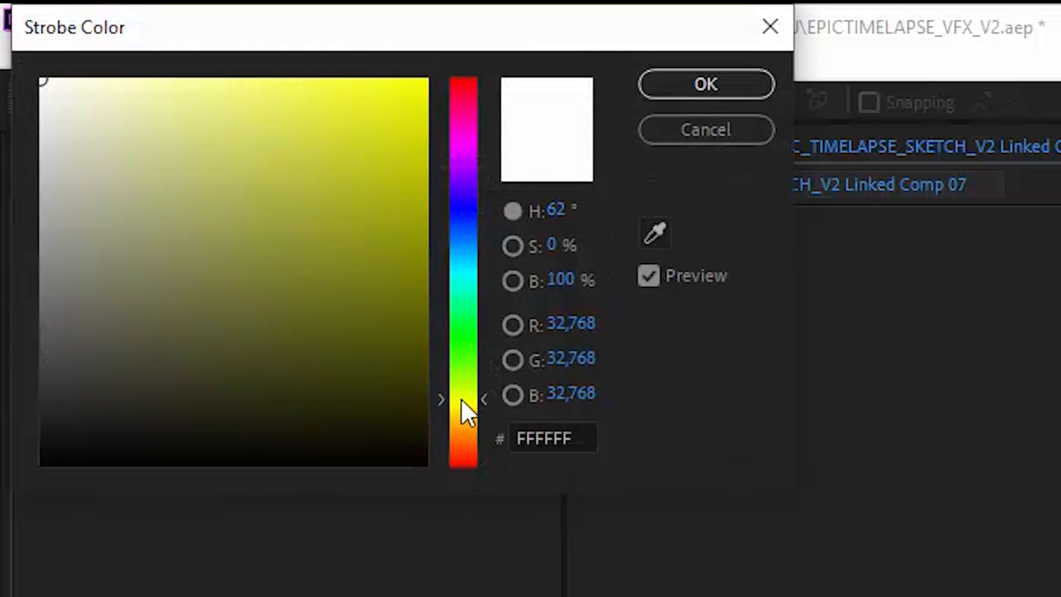
left_click_drag(460, 405, 461, 417)
left_click_drag(90, 151, 156, 75)
left_click(706, 84)
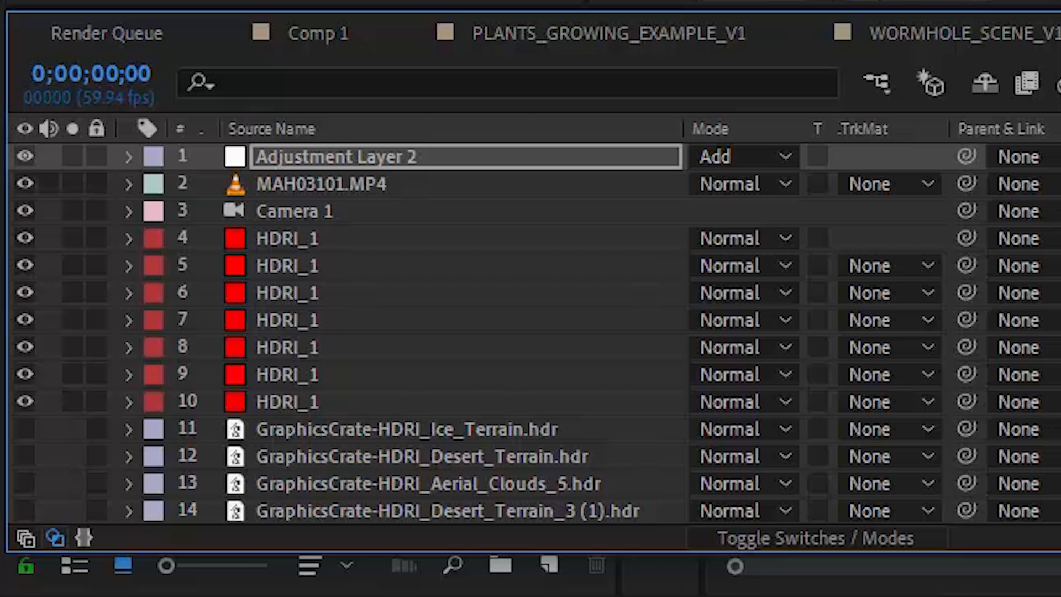
- Reveal Adjustment Layer 2's opacity and lower it to soften the strobe flashes
left_click(614, 160)
key("t")
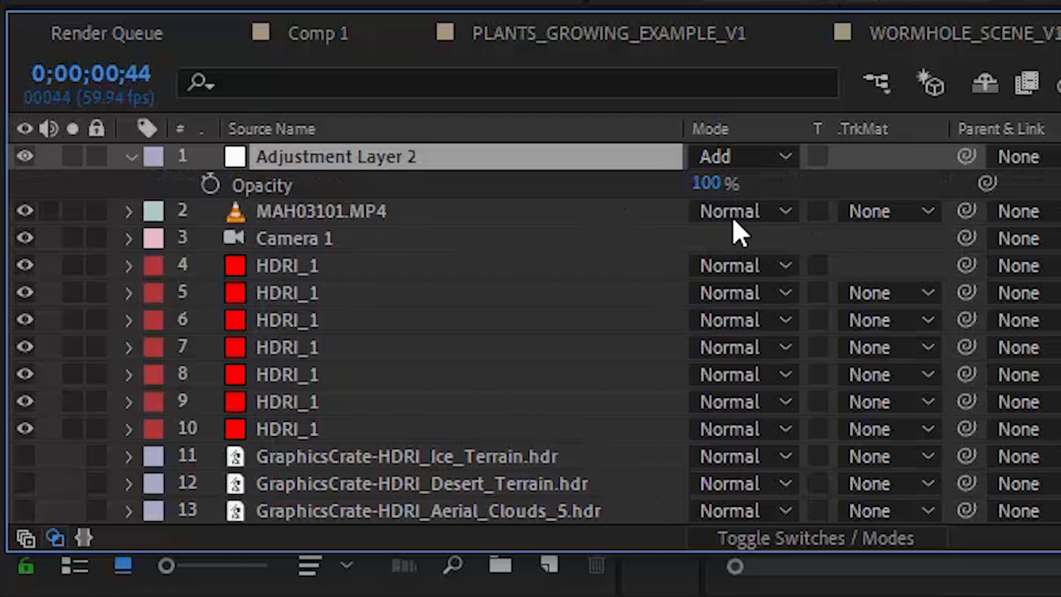
left_click_drag(717, 184, 672, 216)
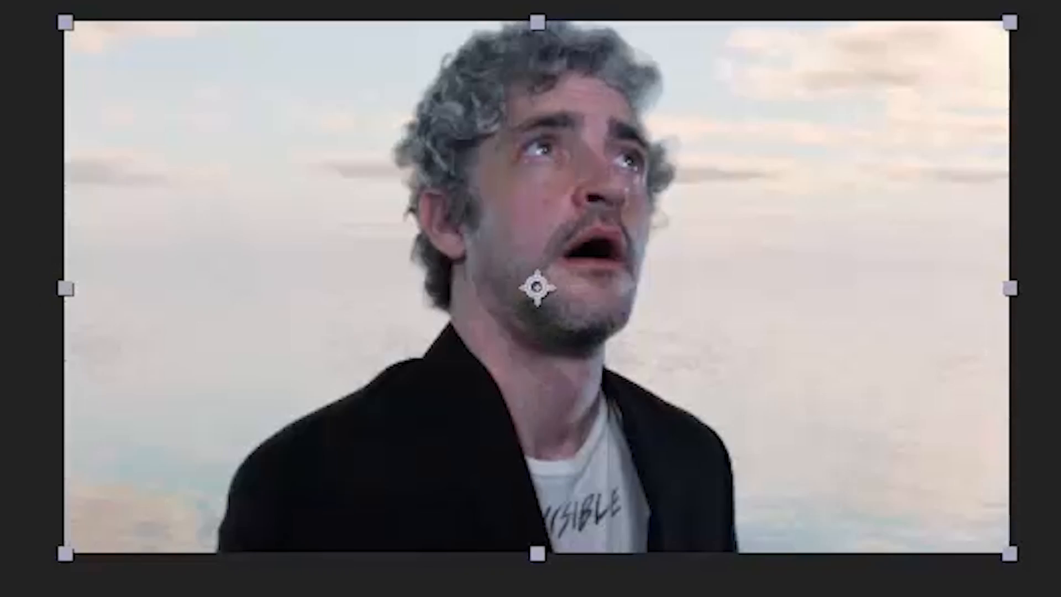
- Set the torrential misty rain clip's blending mode to Screen, trim its end, shift it to start at about 1;41, and preview
key("space")
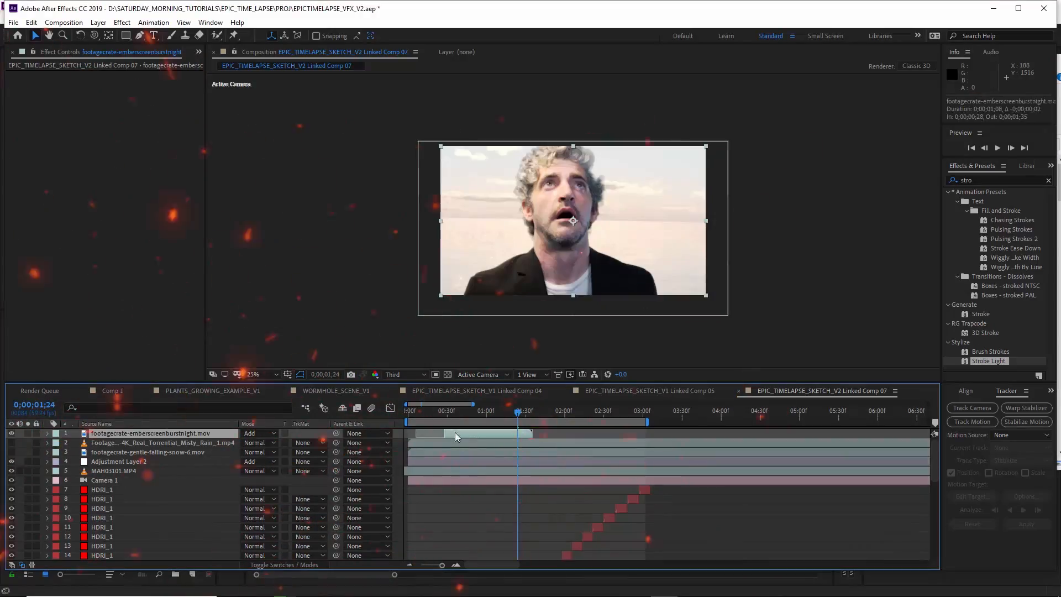
left_click(260, 442)
left_click(331, 253)
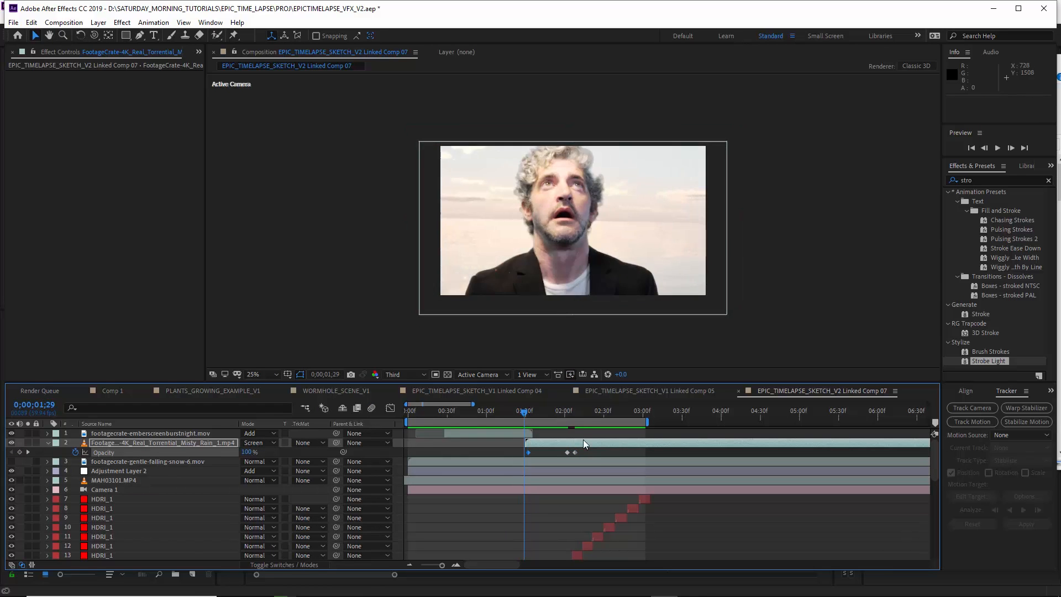
left_click(578, 412)
key("alt+bracketright")
left_click(520, 412)
left_click_drag(536, 443, 551, 442)
key("space")
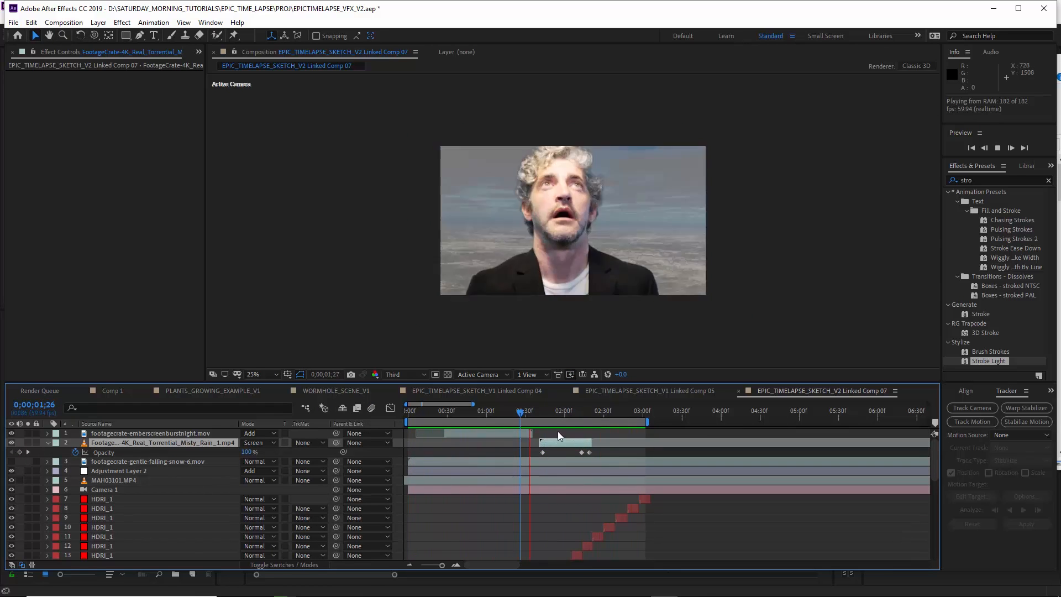
- Turn on the gentle falling snow layer, and move and trim it to play from about 2;38 to 3;00
left_click(457, 413)
left_click(486, 433)
left_click(12, 462)
left_click_drag(446, 461, 628, 461)
left_click(625, 413)
left_click(436, 412)
key("space")
left_click(612, 413)
left_click_drag(629, 413, 643, 413)
key("alt+bracketright")
left_click(598, 413)
key("space")
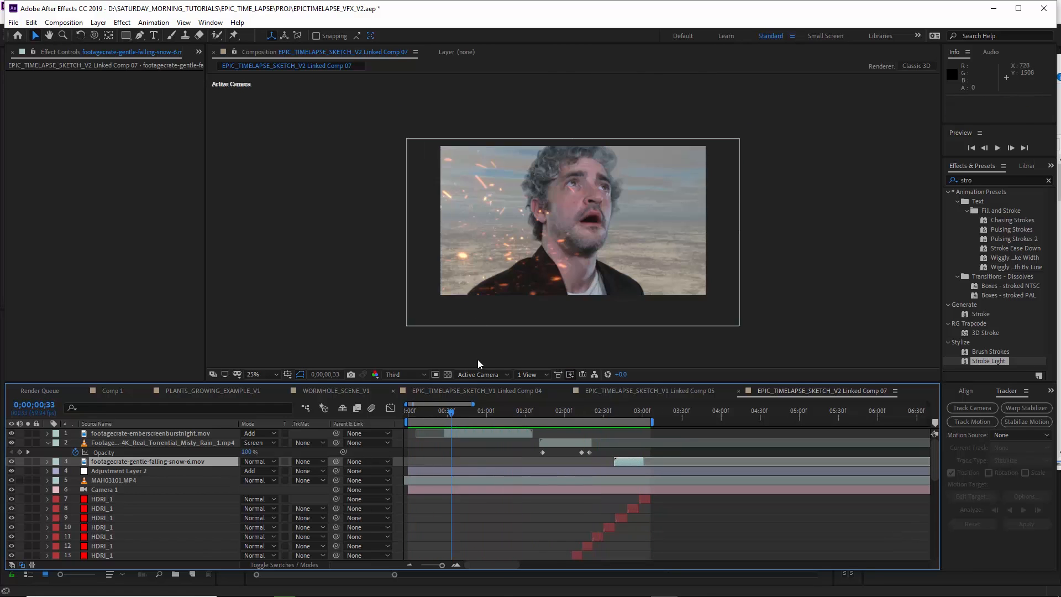
- Scale the ember burst layer to 123% and move it slightly down in the frame, and preview the composition
left_click(146, 434)
key("s")
left_click_drag(258, 442, 268, 442)
left_click_drag(582, 278, 581, 294)
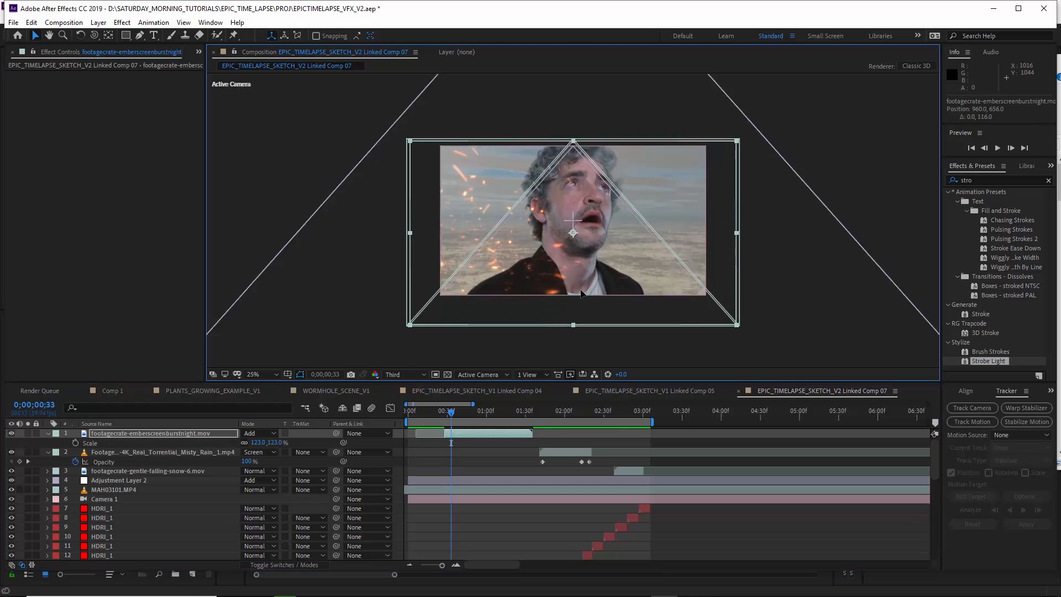
key("space")
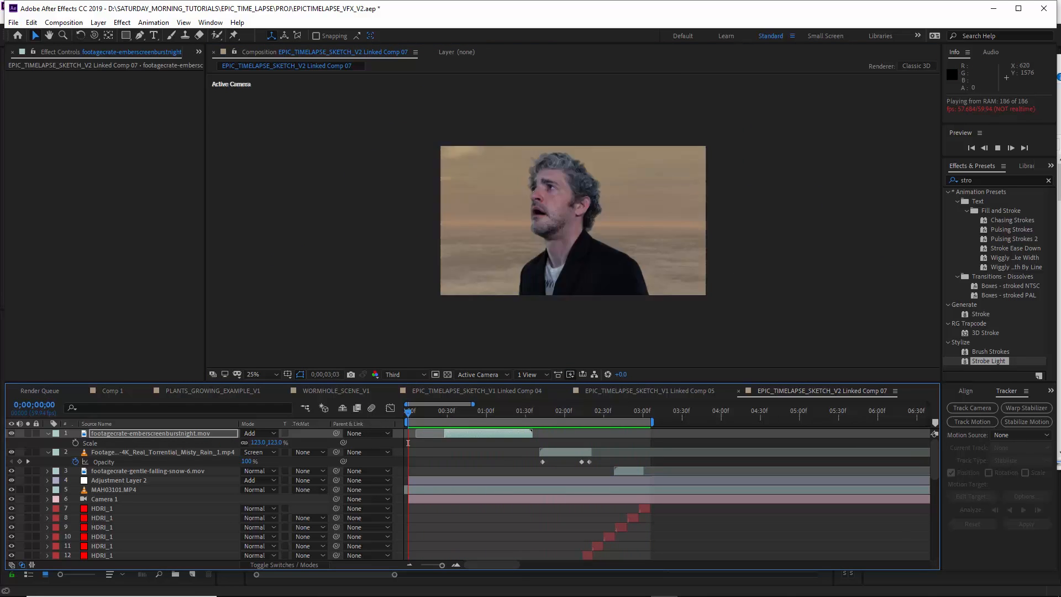
- Collapse the ember and rain layer properties and pre-compose the keyed MAH03101.MP4 layer as PROFESSOR
left_click(49, 434)
left_click(48, 443)
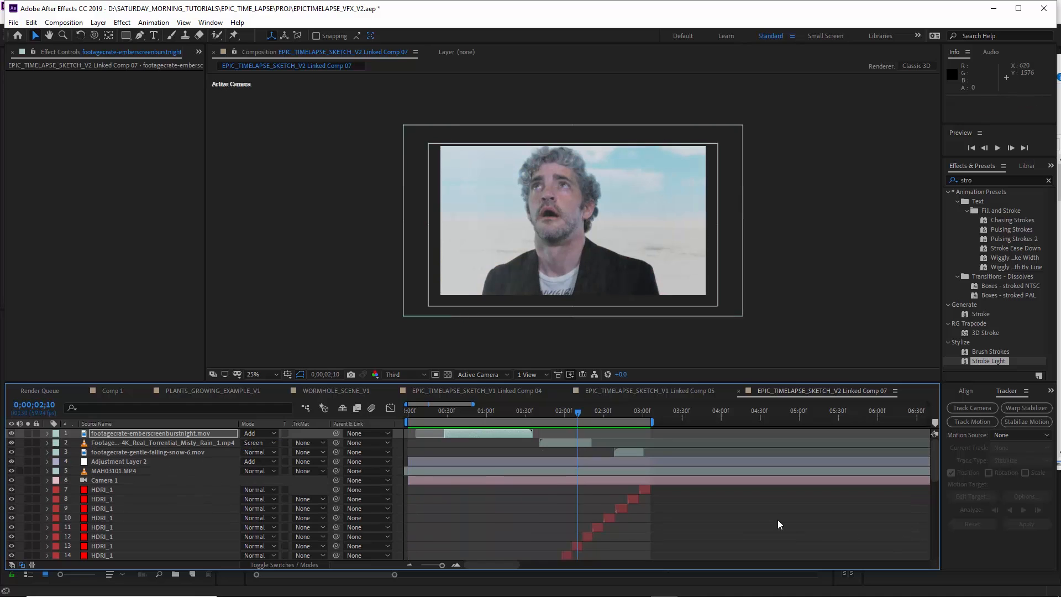
left_click(778, 520)
left_click(130, 471)
right_click(112, 474)
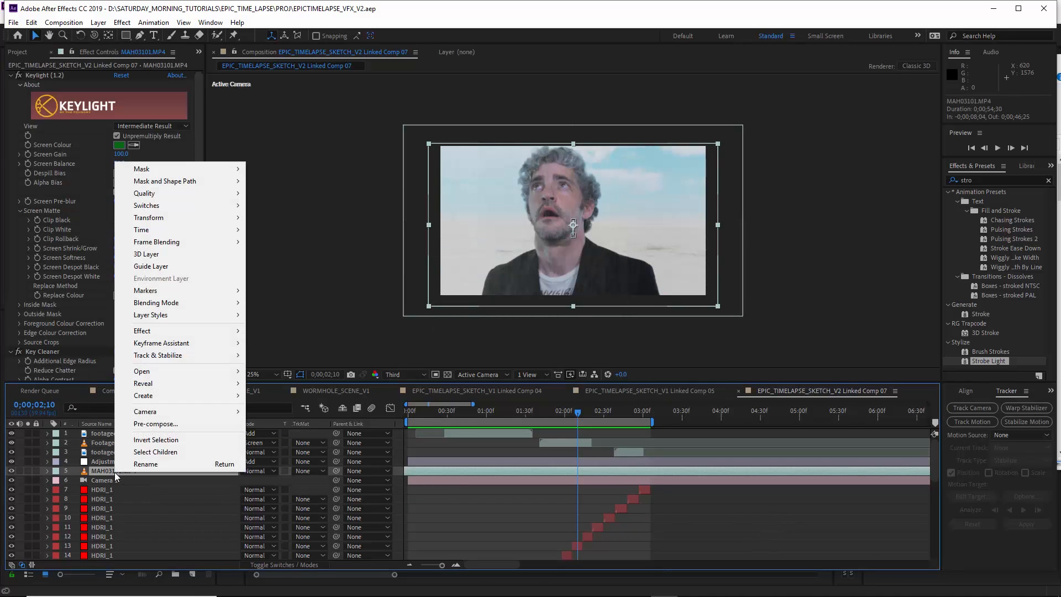
left_click(132, 420)
type("PROTAGONIST")
key("Return")
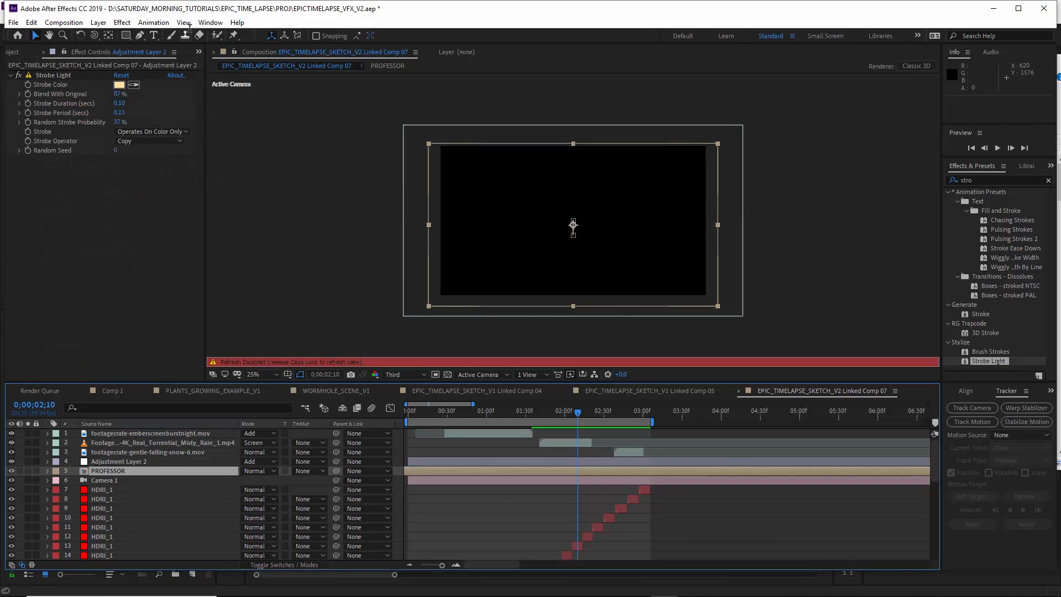
- Find the Tritone effect and apply it to the PROFESSOR layer, with the playhead at about frame 8
left_click(407, 418)
type("trit")
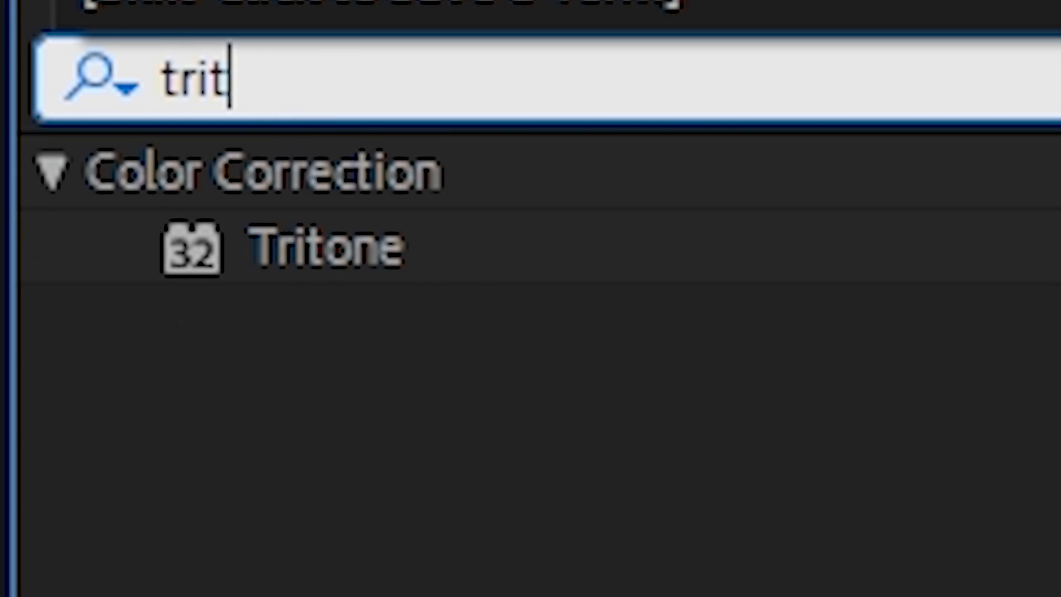
double_click(357, 258)
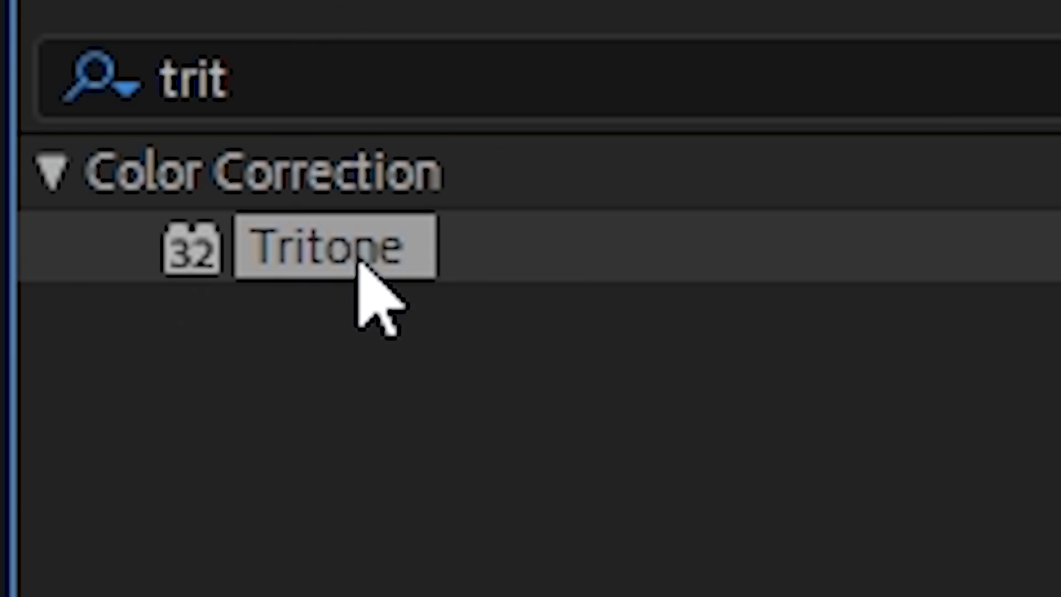
left_click(419, 412)
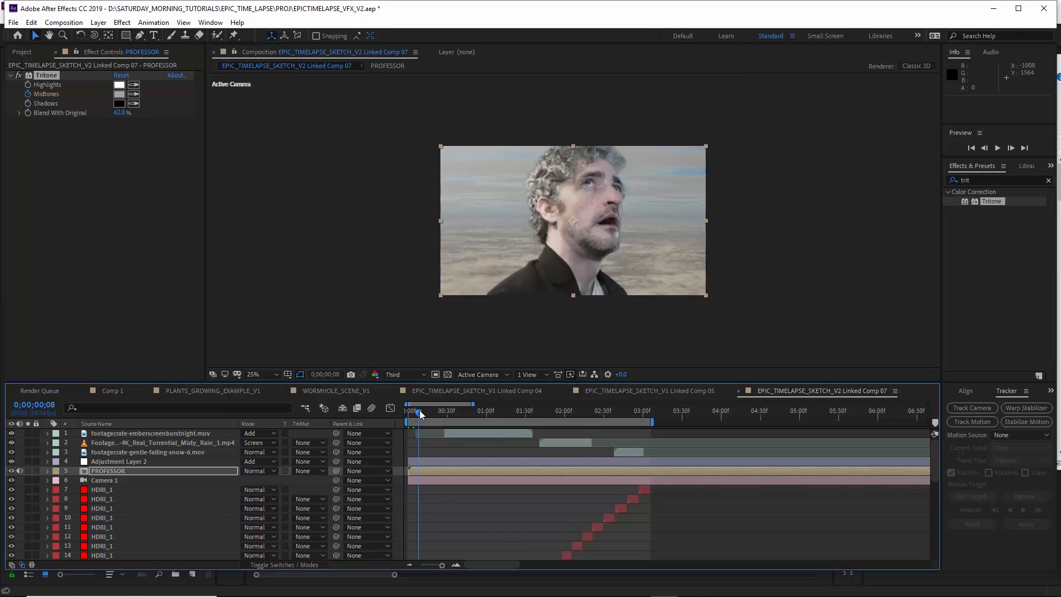
- Keyframe Tritone's Blend With Original at 71% and sample the Midtones color from the background at 0;36
left_click_drag(428, 415, 447, 415)
left_click(134, 94)
key("ctrl+z")
left_click(28, 113)
left_click(455, 413)
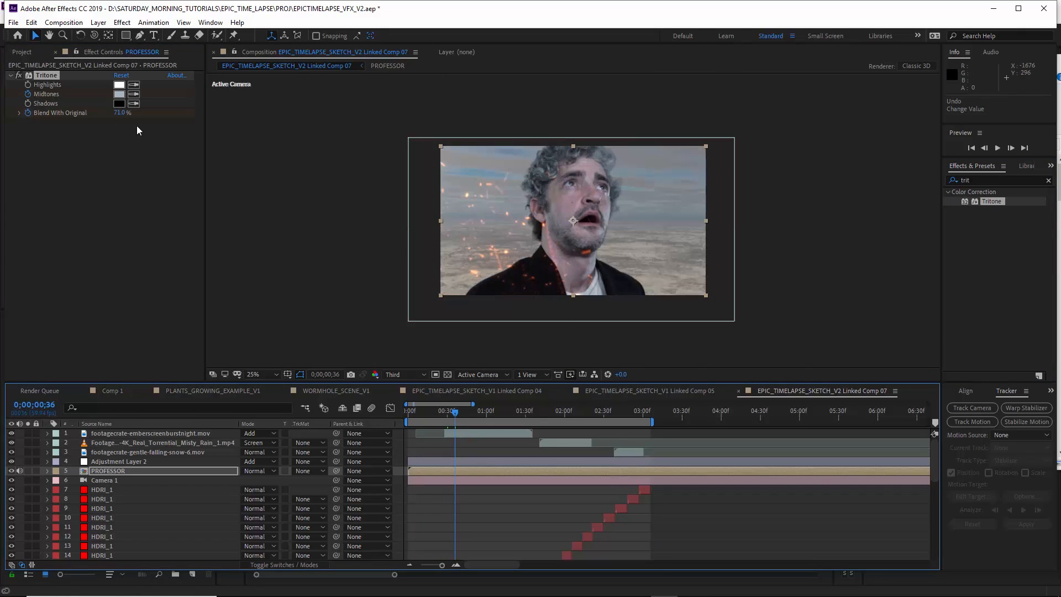
left_click(134, 94)
left_click(480, 238)
left_click(133, 94)
left_click(480, 235)
- At 1;29, sample Tritone's Midtones from the pale background and set Blend With Original to 99%
left_click_drag(469, 413, 523, 415)
left_click(134, 94)
left_click(481, 235)
left_click_drag(123, 113, 145, 112)
left_click(127, 101)
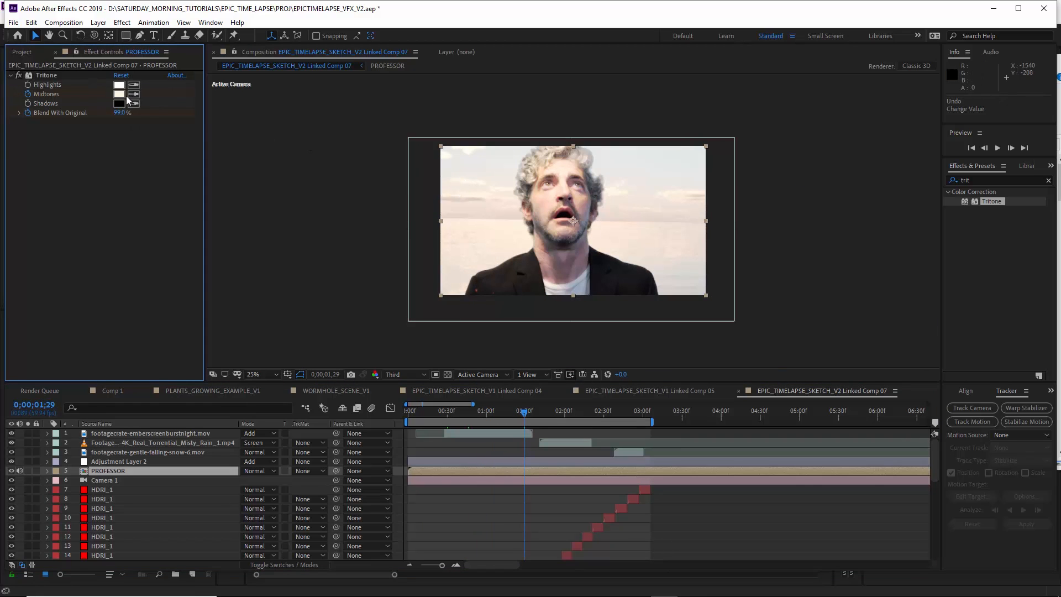
left_click(119, 94)
key("Return")
left_click(134, 94)
left_click(481, 191)
- At 2;00, sample Tritone's Midtones color from the warm background sky and adjust Blend With Original
left_click_drag(524, 412, 565, 414)
left_click(118, 97)
key("Escape")
left_click(134, 94)
left_click(475, 167)
left_click(134, 94)
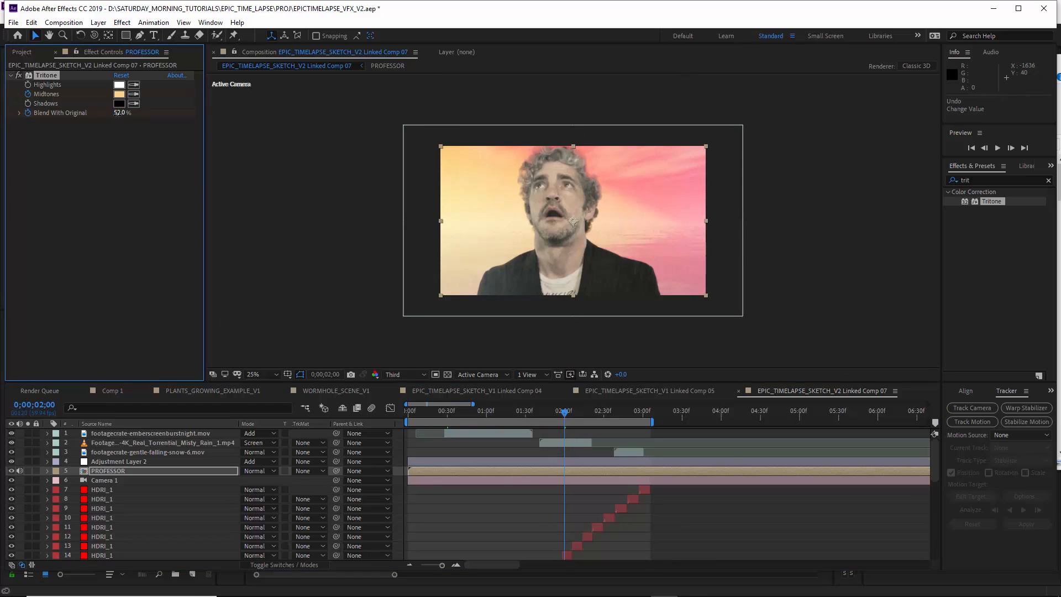
left_click_drag(117, 113, 129, 113)
left_click(134, 94)
left_click(481, 182)
- At 2;51, sample Tritone's Midtones from the snowy background, set Blend With Original to about 43%, and preview from the start
left_click_drag(564, 413, 632, 414)
left_click(133, 94)
left_click(134, 94)
left_click(644, 189)
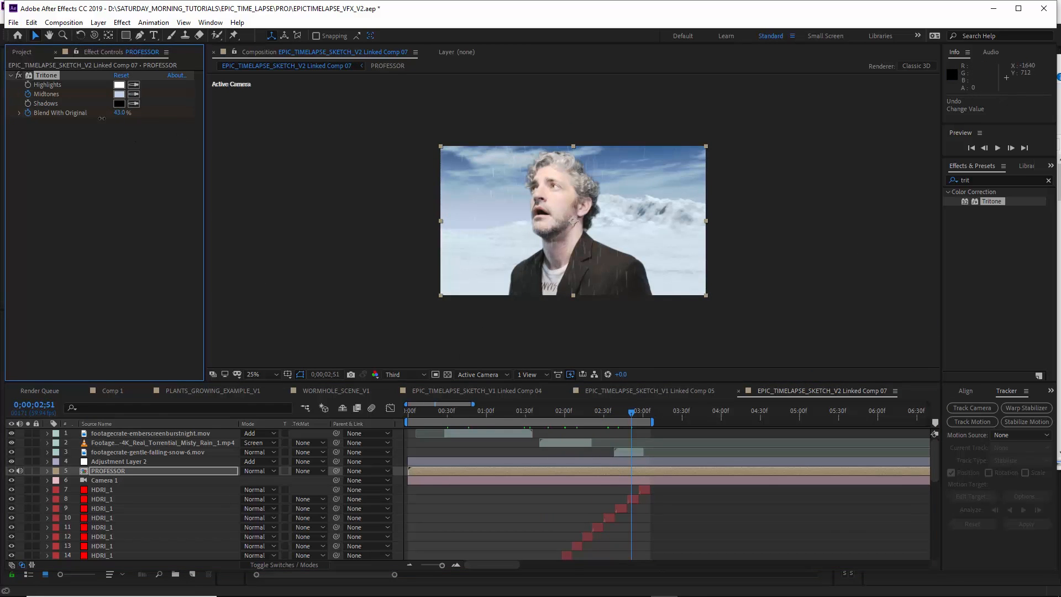
left_click_drag(102, 119, 104, 118)
left_click(120, 95)
key("Return")
left_click(134, 94)
left_click(481, 183)
left_click_drag(631, 414, 408, 414)
key("space")
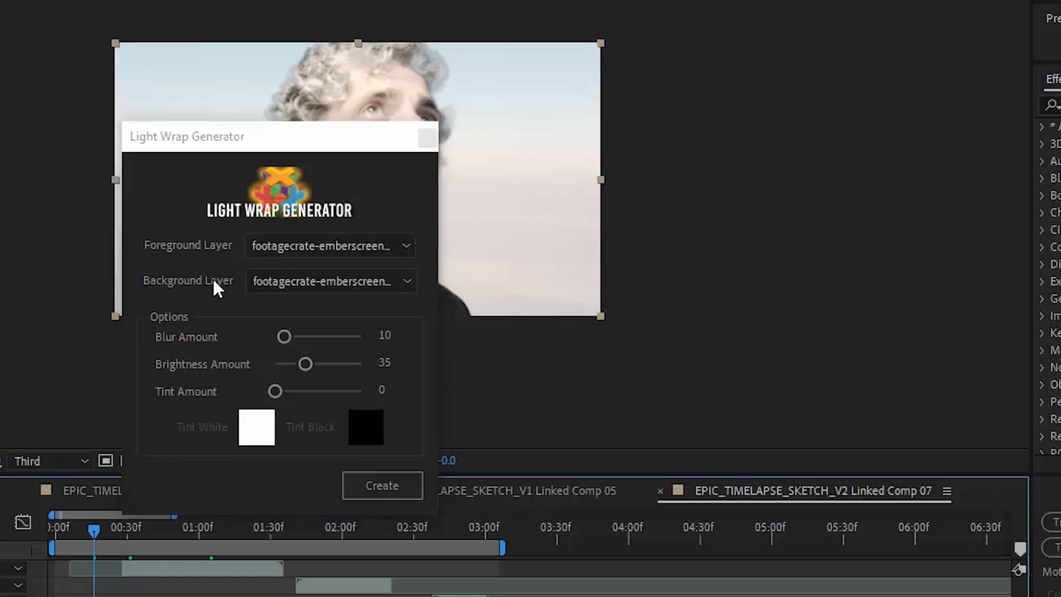
- Create a light wrap with PROFESSOR as the foreground layer and Pre-comp 1 as the background layer, and compare it at about 1;02
left_click(330, 245)
left_click(331, 271)
left_click(330, 281)
left_click(331, 309)
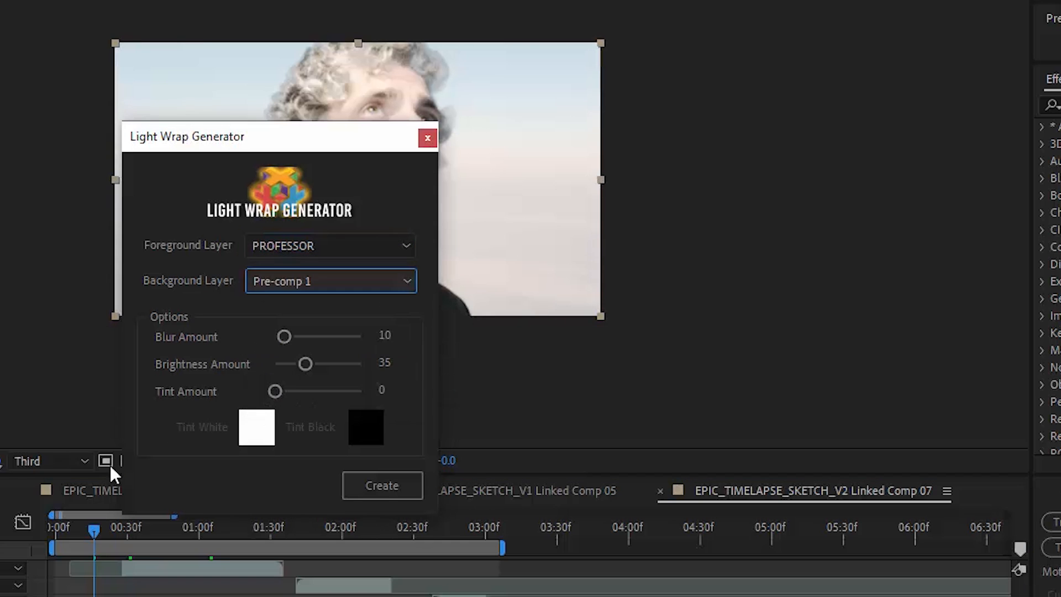
left_click(383, 486)
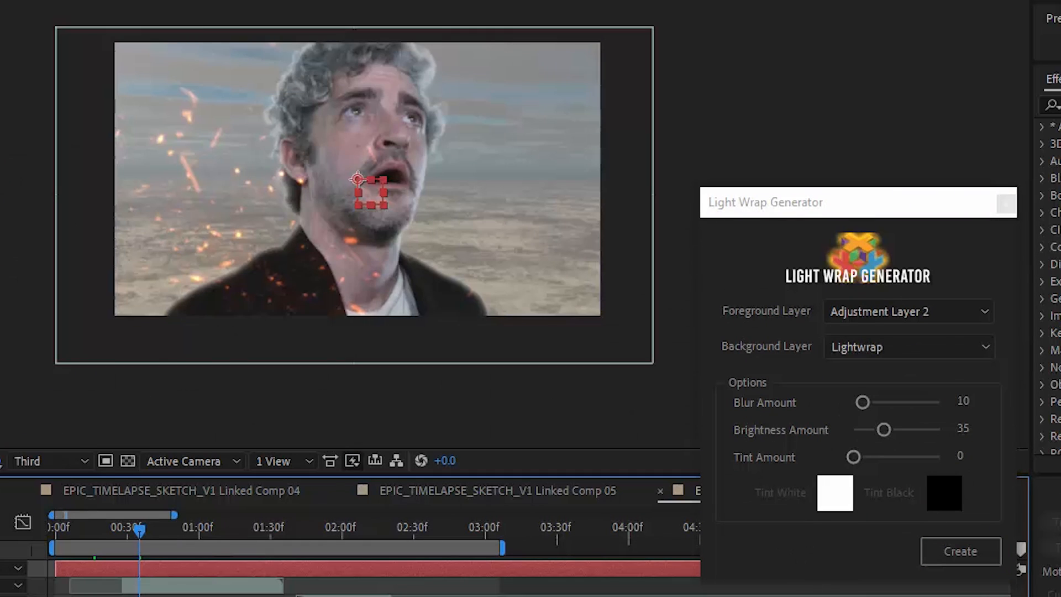
left_click(204, 547)
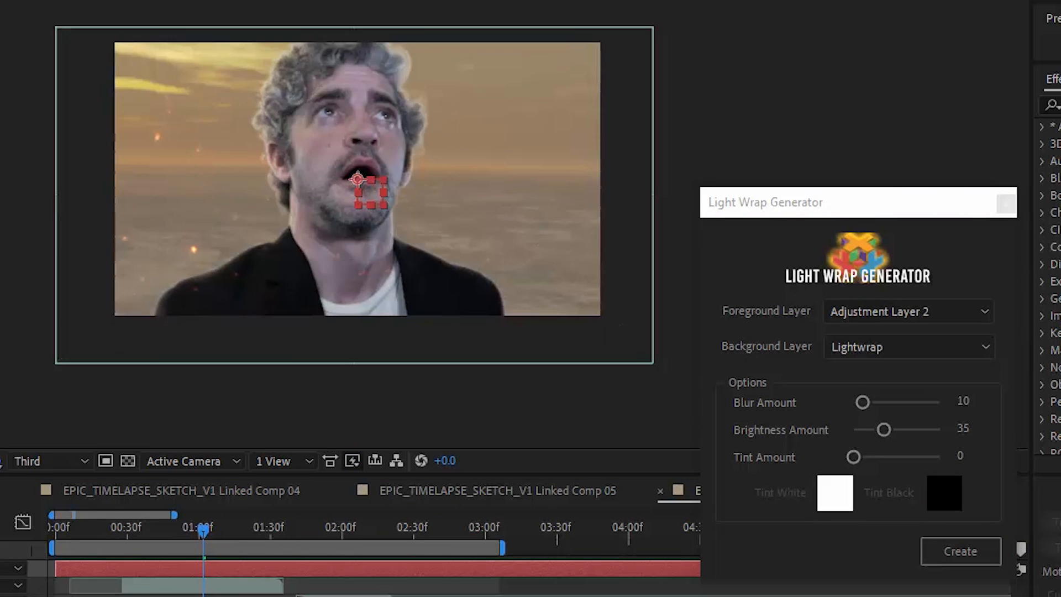
left_click(343, 594)
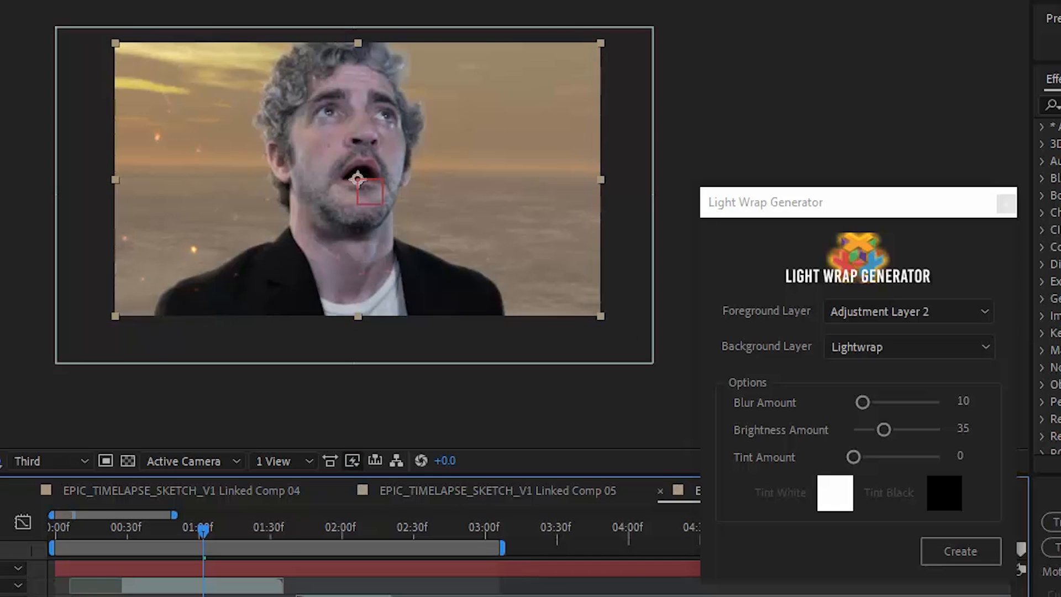
- Apply Curves to the Background layer, shape a contrast-raising S-curve, undo the stray curve change, and unsolo the layer
left_click(1054, 104)
type("curv")
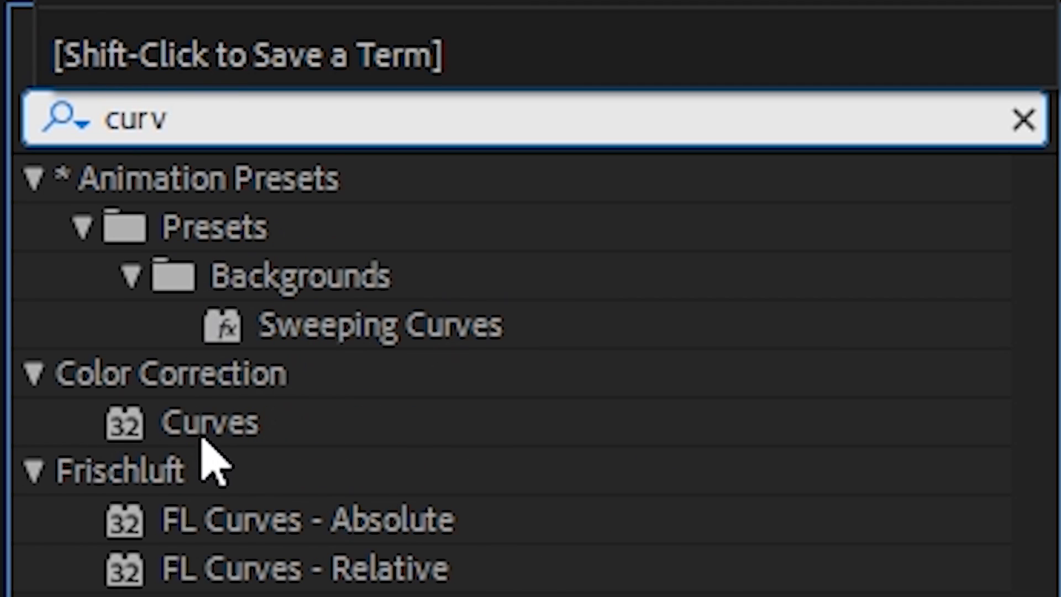
double_click(219, 415)
left_click_drag(97, 188, 106, 204)
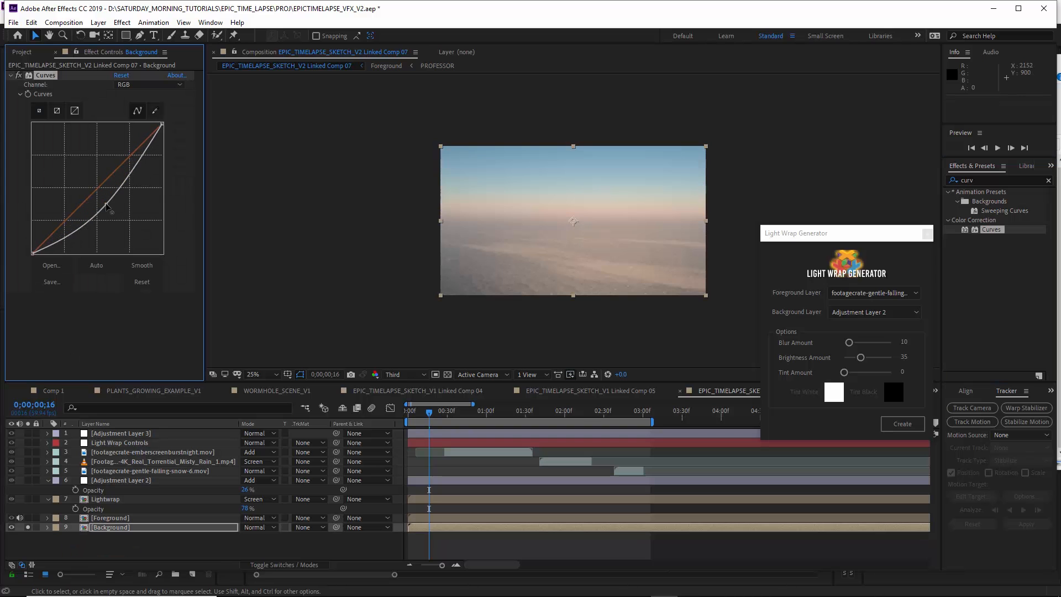
left_click_drag(129, 167, 131, 164)
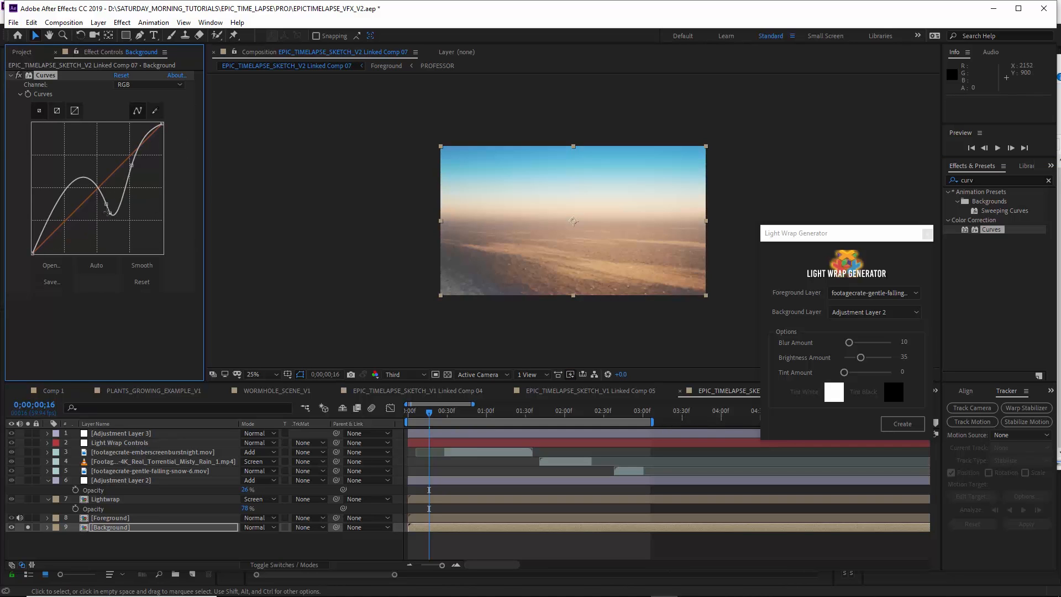
key("ctrl+z")
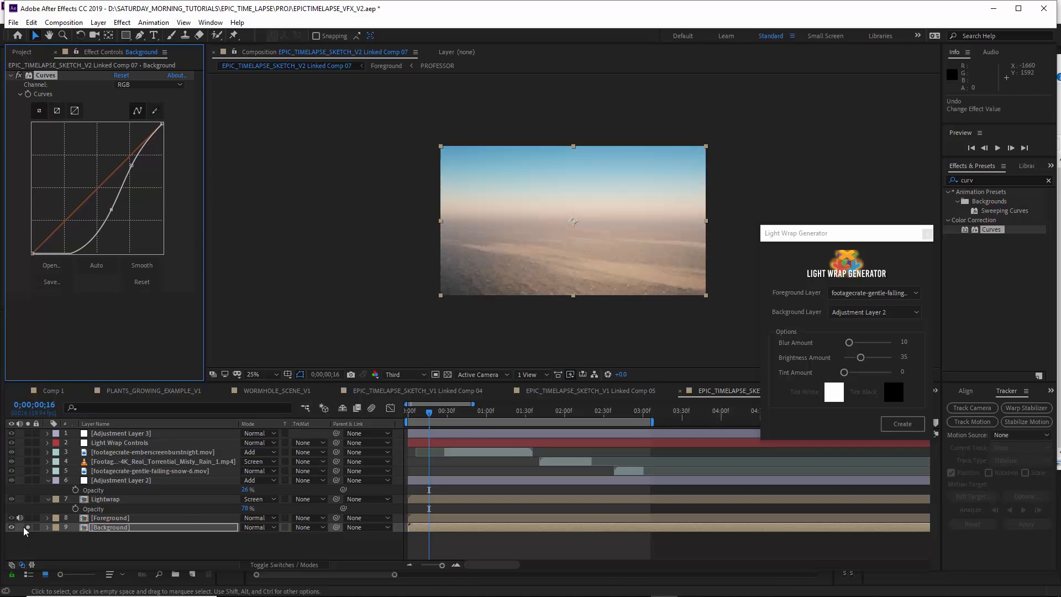
left_click(27, 528)
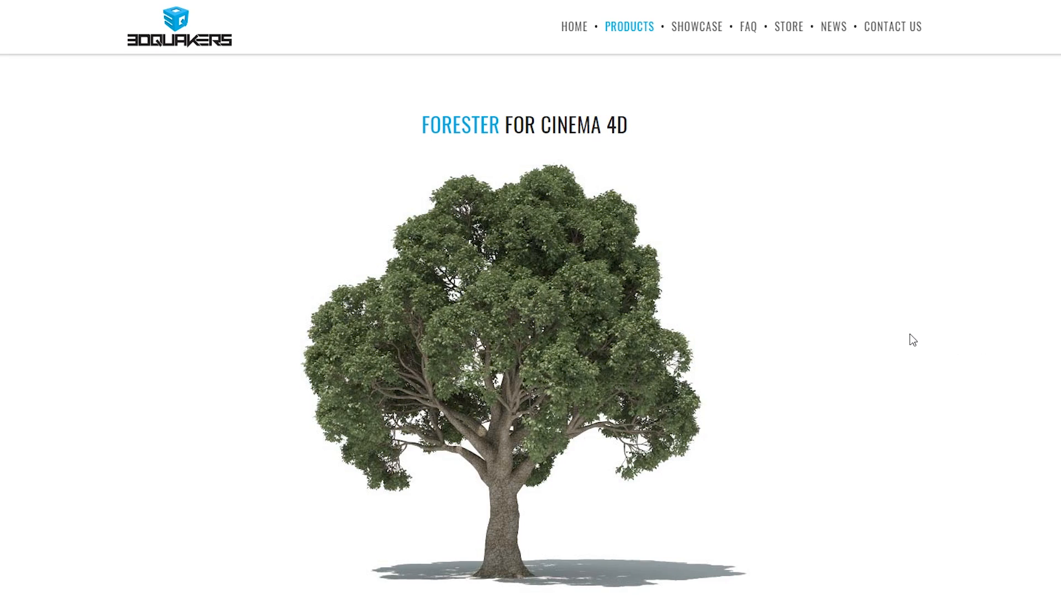
- On the 3DQUAKERS website, look through the feature overviews of the Forester plugin for Cinema 4D
scroll(910, 334, "down", 10)
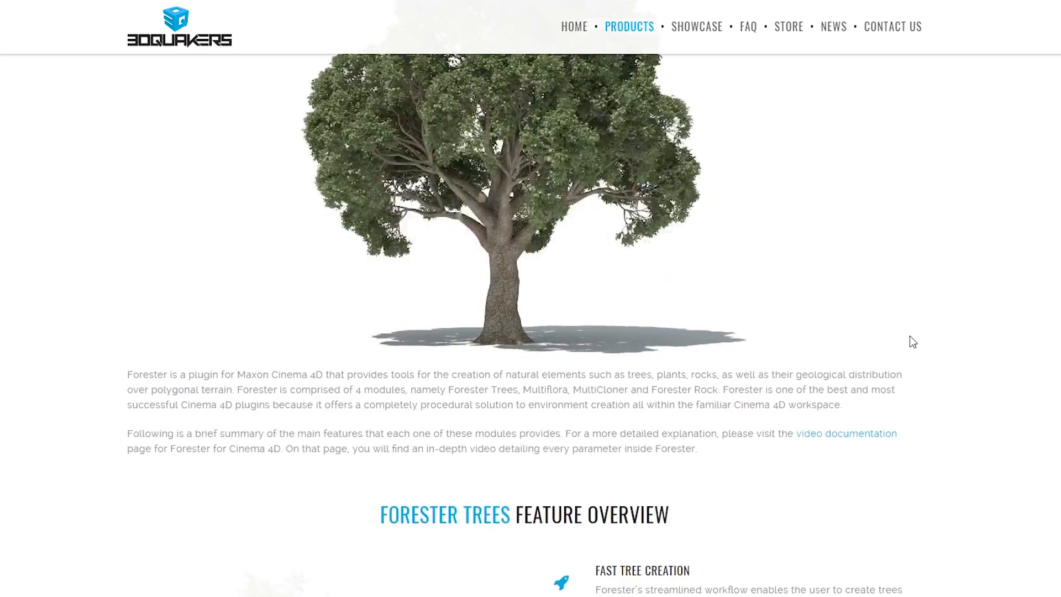
scroll(917, 348, "down", 13)
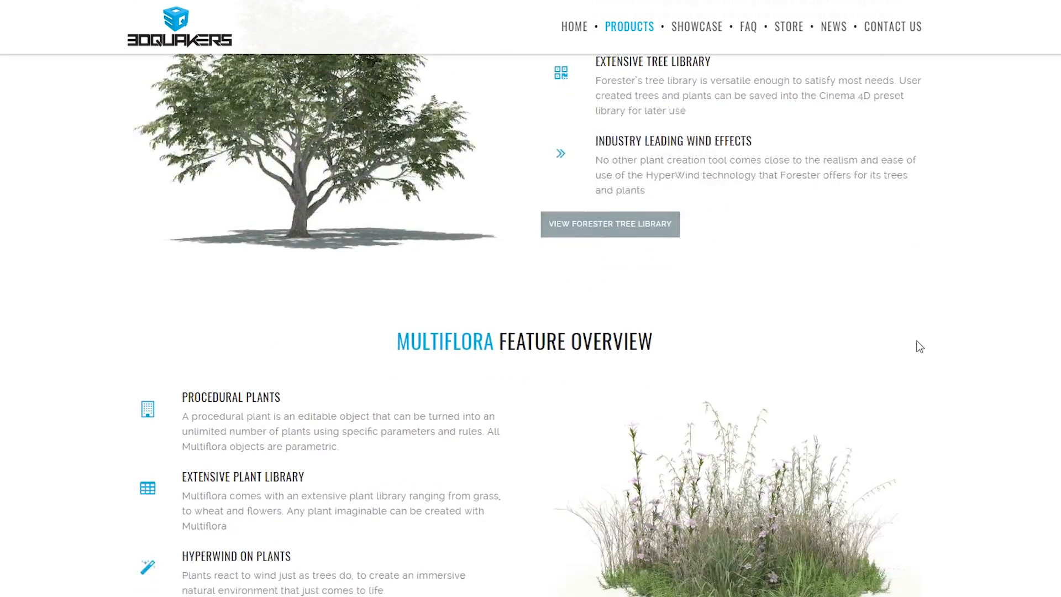
scroll(961, 378, "down", 15)
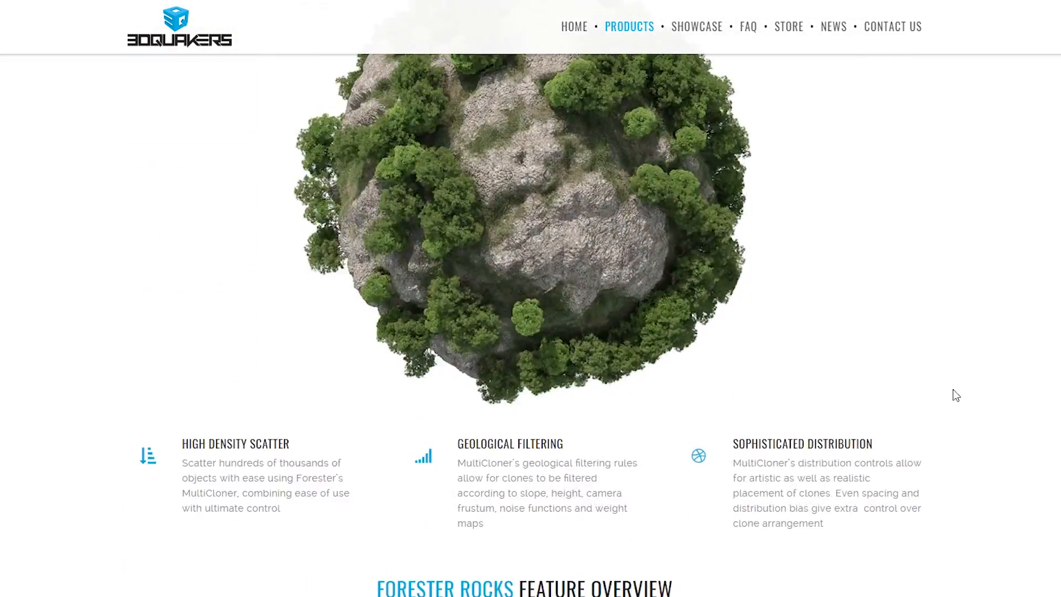
scroll(132, 437, "down", 5)
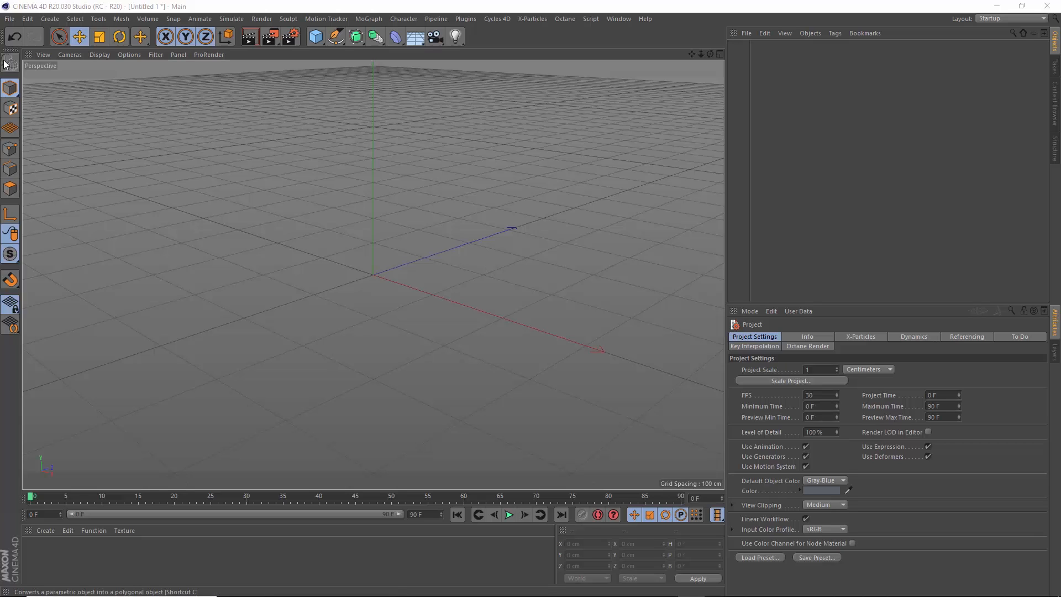
- In Cinema 4D, import the Fern 2 OBJ model with the import scale unit set to Inches
left_click(10, 18)
left_click(76, 68)
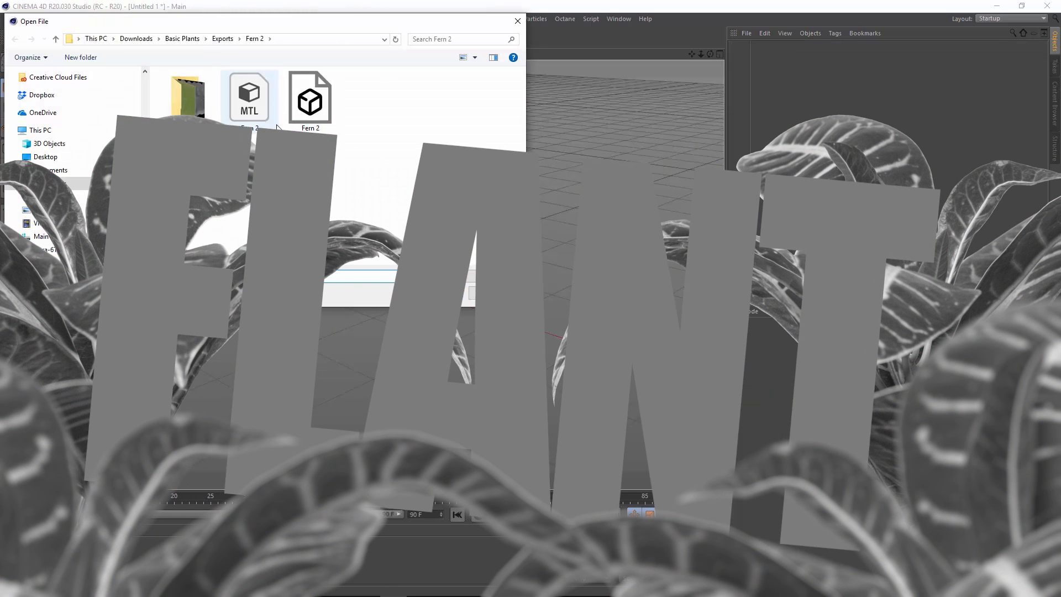
left_click(310, 102)
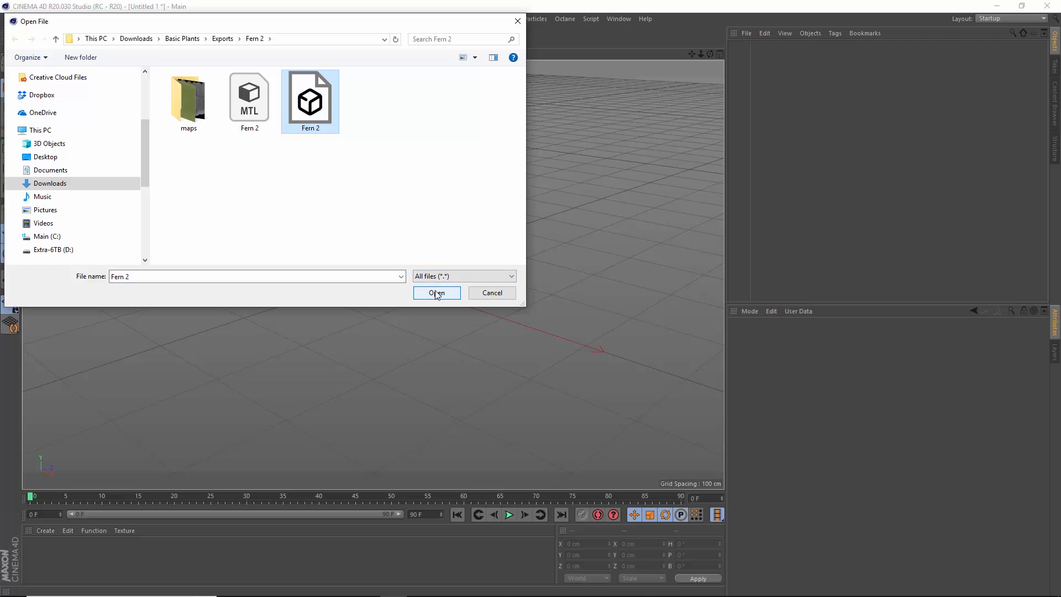
left_click(436, 293)
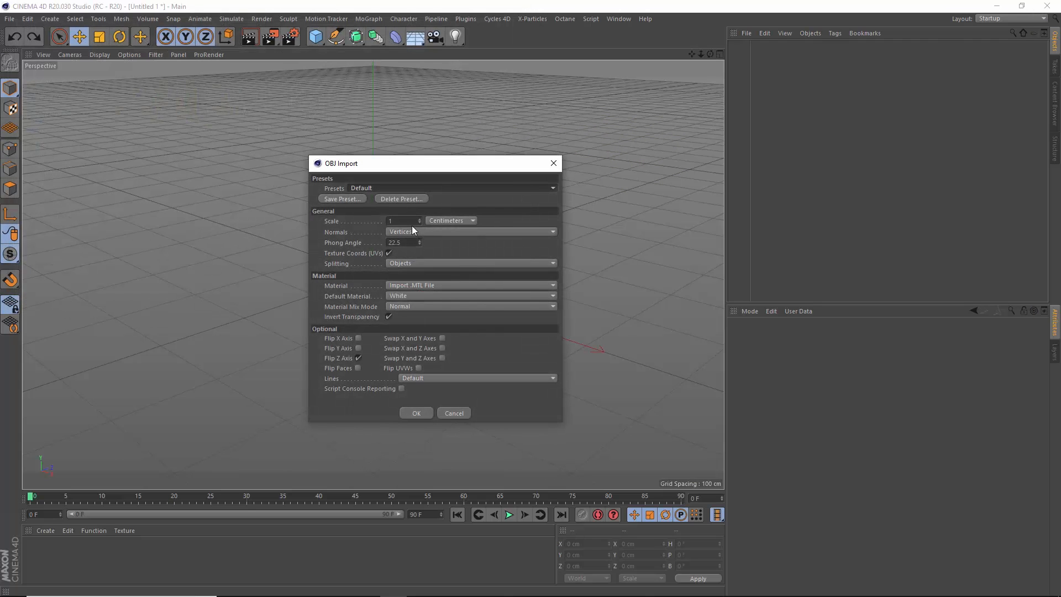
left_click(442, 220)
left_click(455, 340)
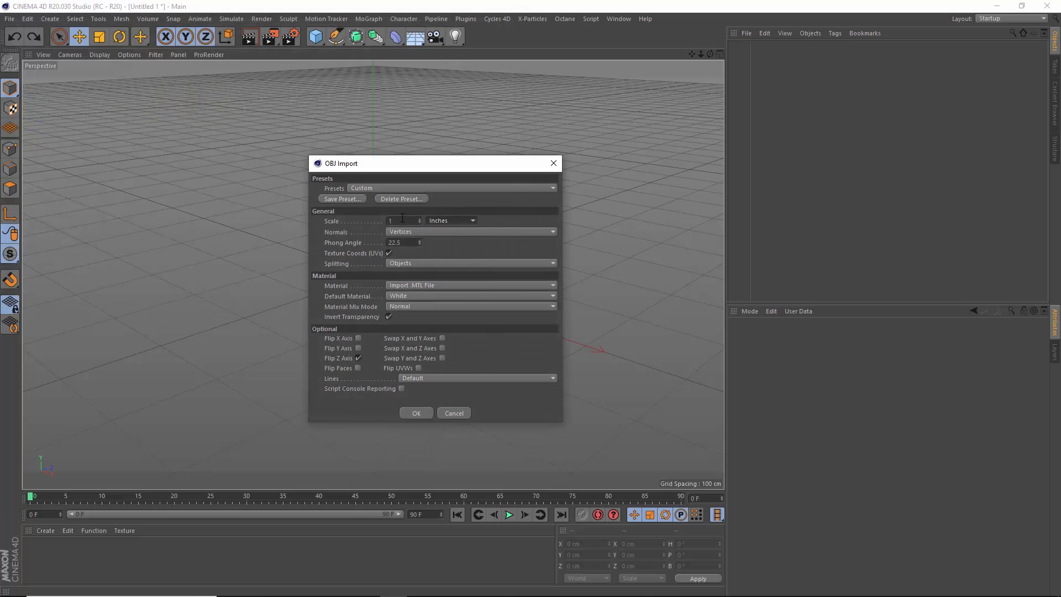
left_click(403, 217)
left_click(422, 413)
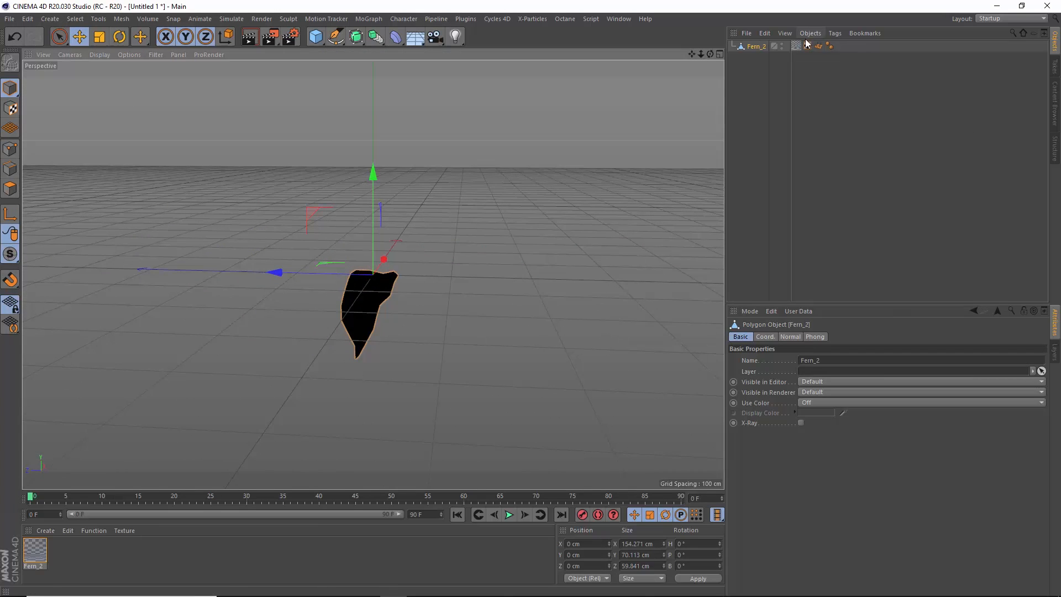
- Load RenderCrate-Fern_Texture_2_Diffuse from the Fern 2 maps folder as the Fern_2 material's Color texture, without copying it to the project
double_click(27, 547)
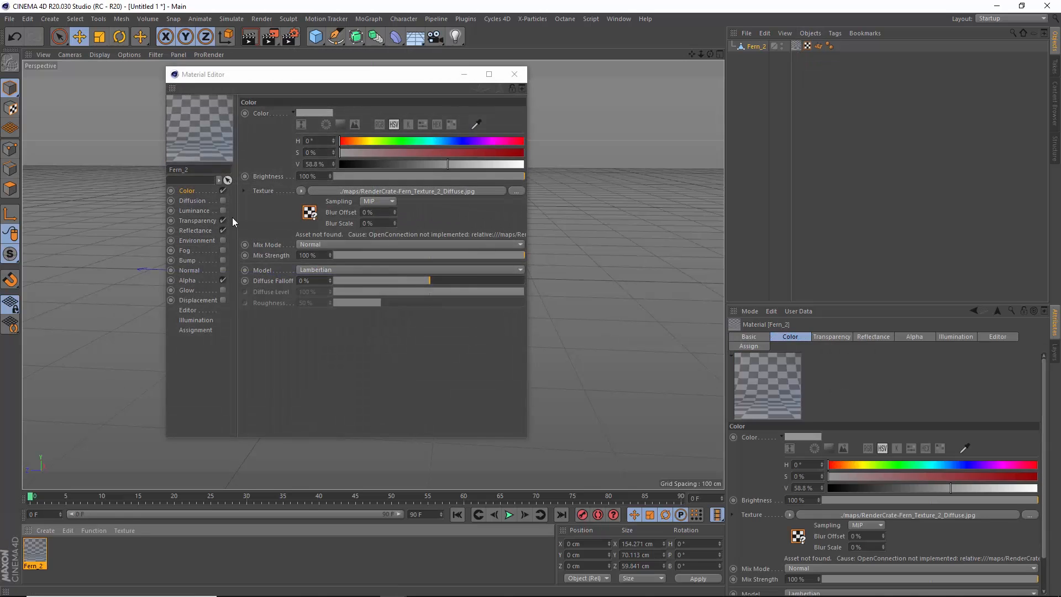
left_click(515, 193)
double_click(374, 175)
double_click(428, 160)
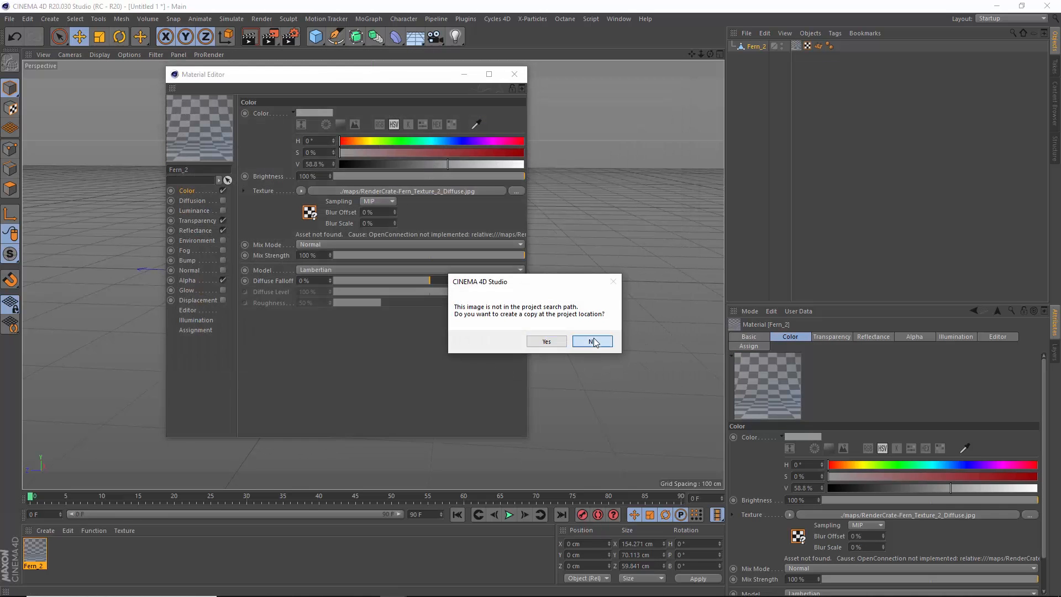
left_click(592, 340)
- Load RenderCrate-Fern_Texture_2_Opacity as the Fern_2 material's Alpha texture, without copying it to the project
left_click(187, 280)
left_click(413, 176)
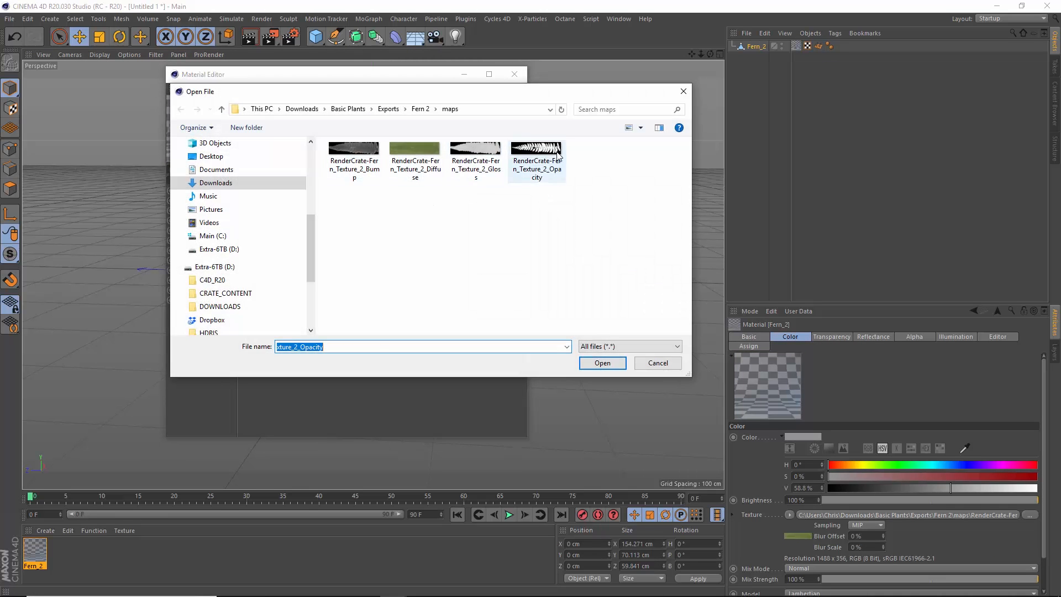
double_click(530, 160)
left_click(592, 341)
- Enable the Fern_2 material's Bump channel and load RenderCrate-Fern_Texture_2_Bump into it, without copying it to the project
left_click(223, 260)
left_click(403, 138)
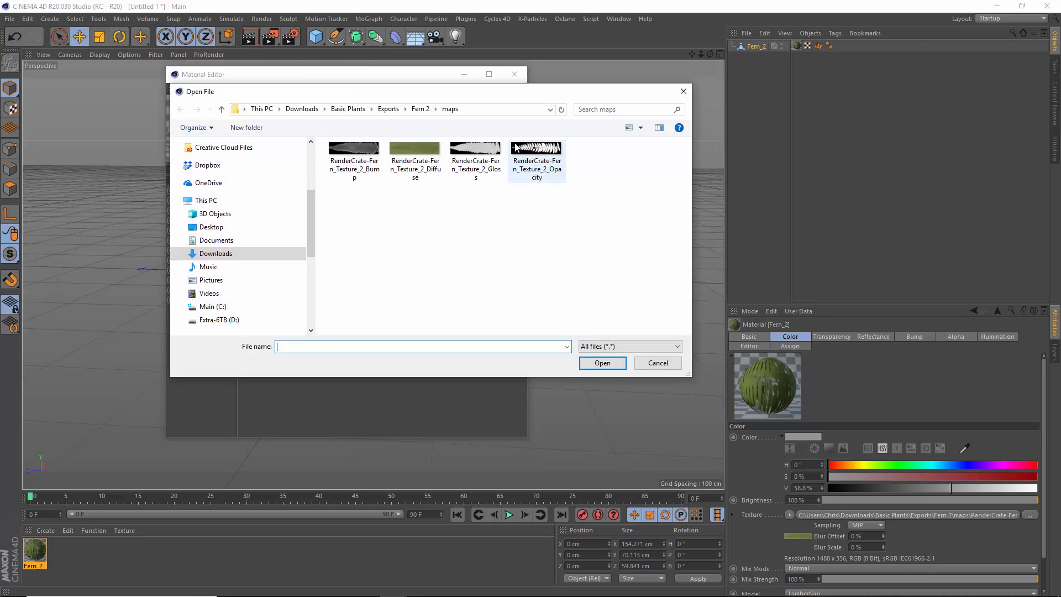
left_click(353, 158)
double_click(351, 159)
left_click(591, 341)
left_click(195, 230)
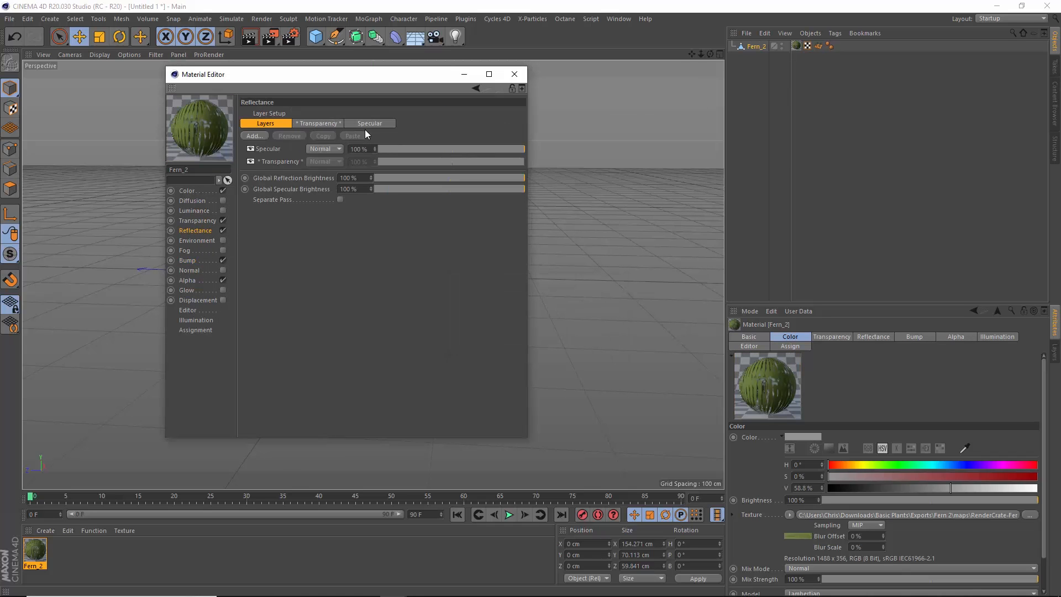
left_click(368, 124)
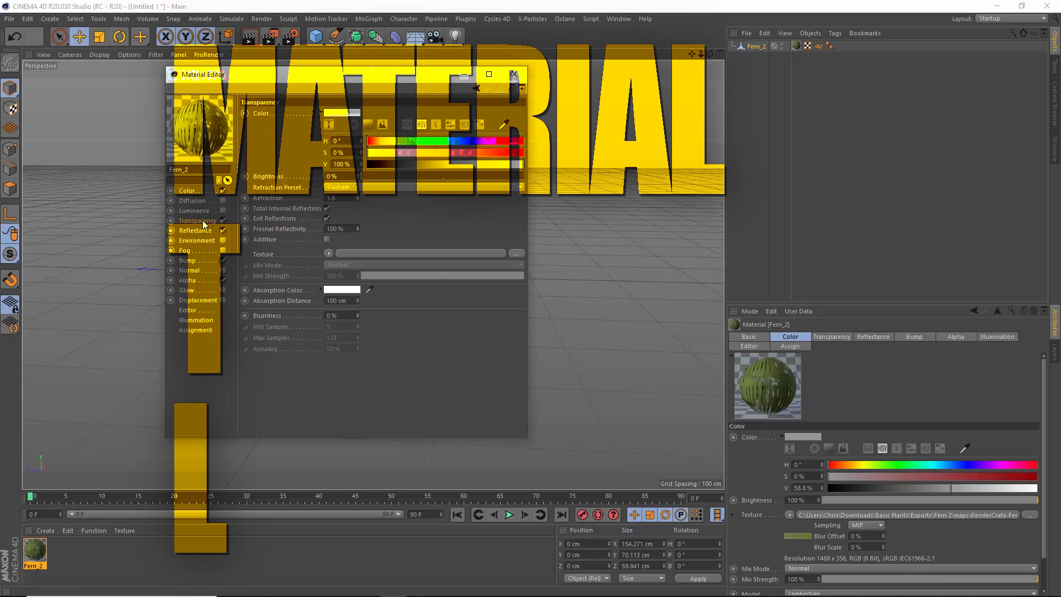
left_click(204, 260)
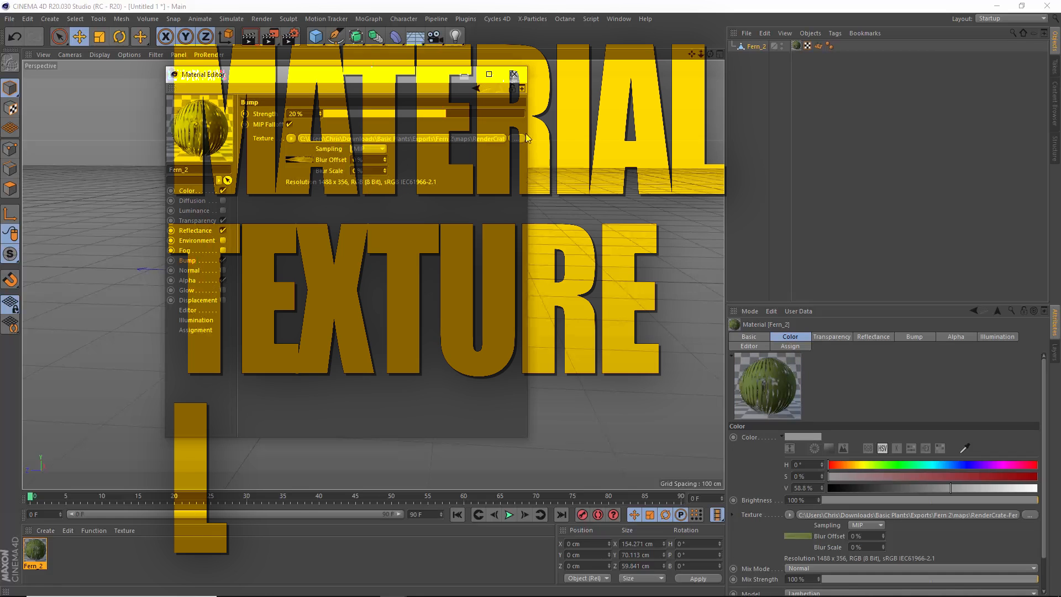
left_click(519, 139)
left_click(647, 362)
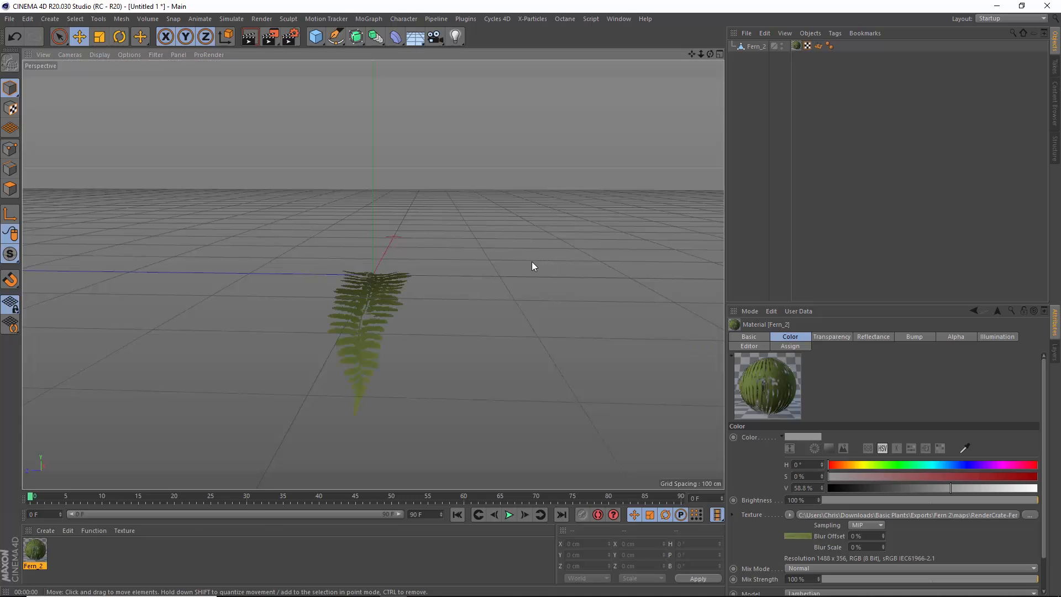
- Add a MoGraph Cloner and make Fern_2 its child
left_click_drag(531, 261, 637, 168, "alt")
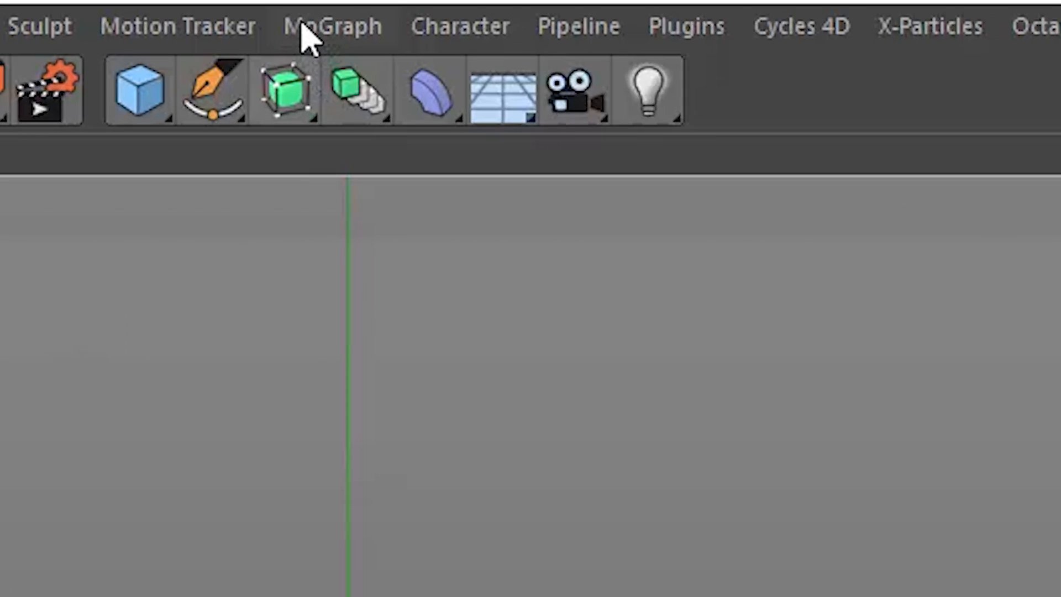
left_click(367, 18)
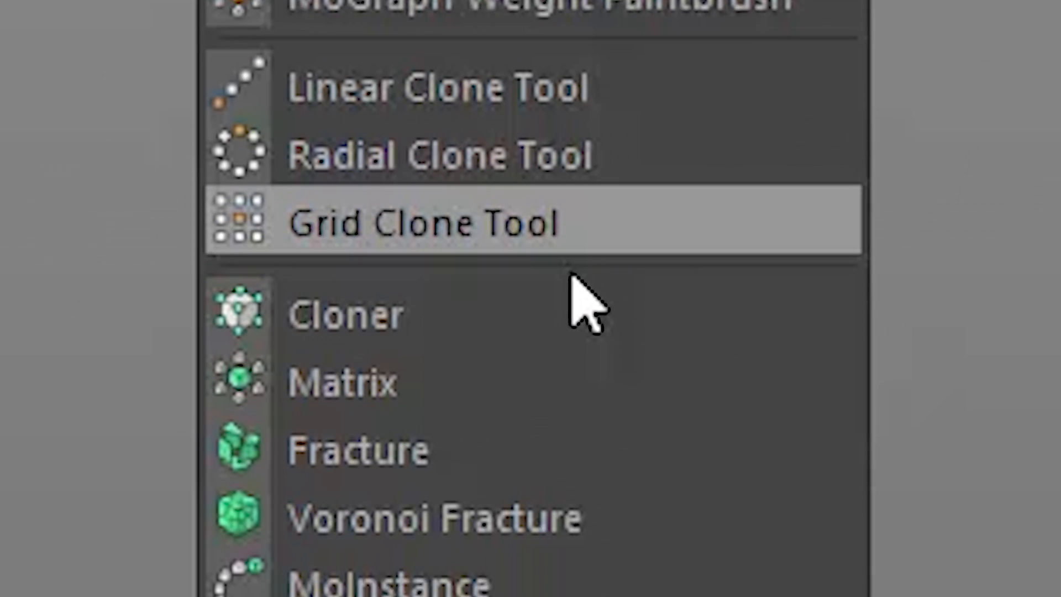
left_click(567, 312)
left_click_drag(254, 254, 266, 201)
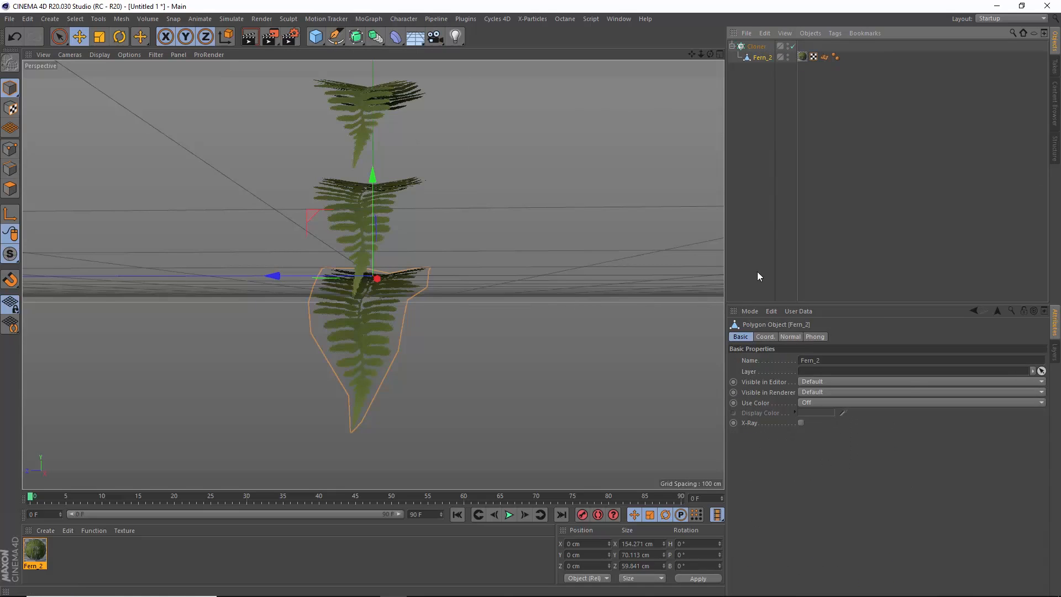
- Set the fern cloner to Radial mode on the XZ plane with a radius of 0 cm
left_click(824, 360)
left_click(802, 390)
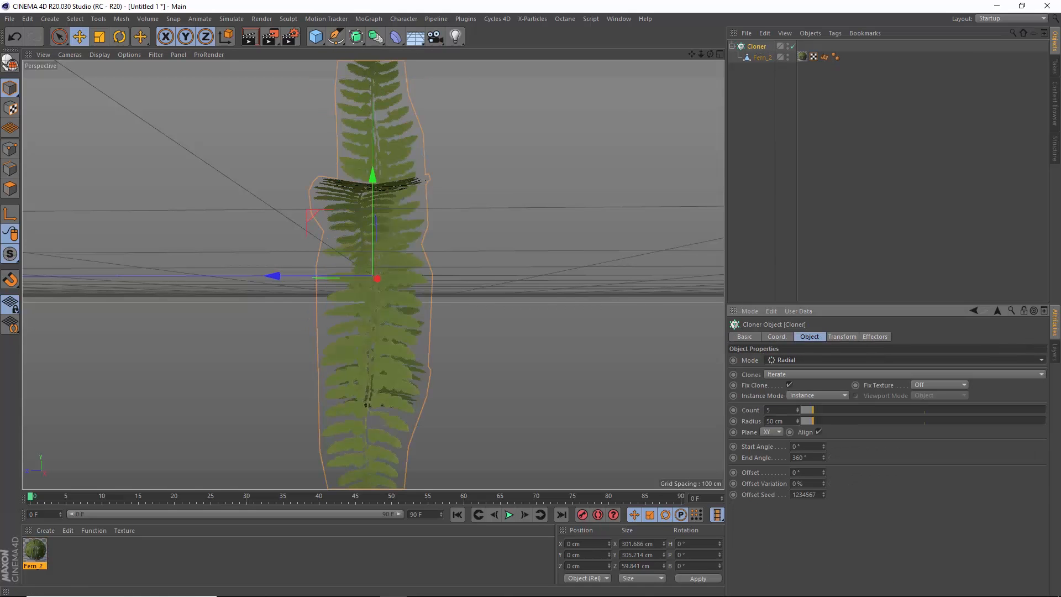
left_click(770, 436)
left_click(768, 462)
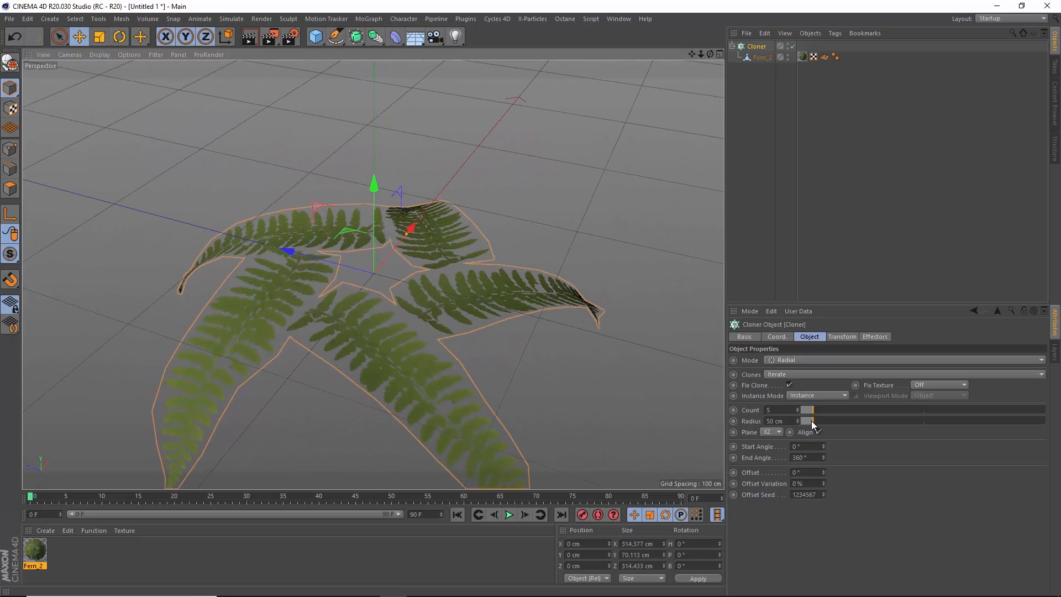
left_click_drag(811, 420, 758, 431)
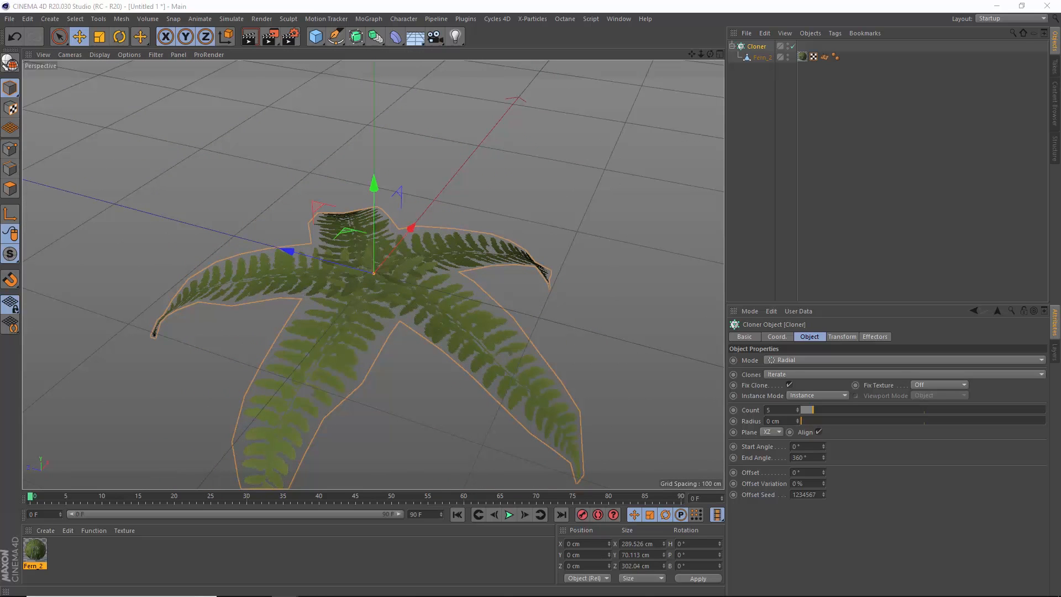
mouse_move(801, 421)
left_mouse_down()
mouse_move(811, 419)
mouse_move(790, 424)
left_mouse_up()
left_click_drag(511, 353, 488, 316, "alt")
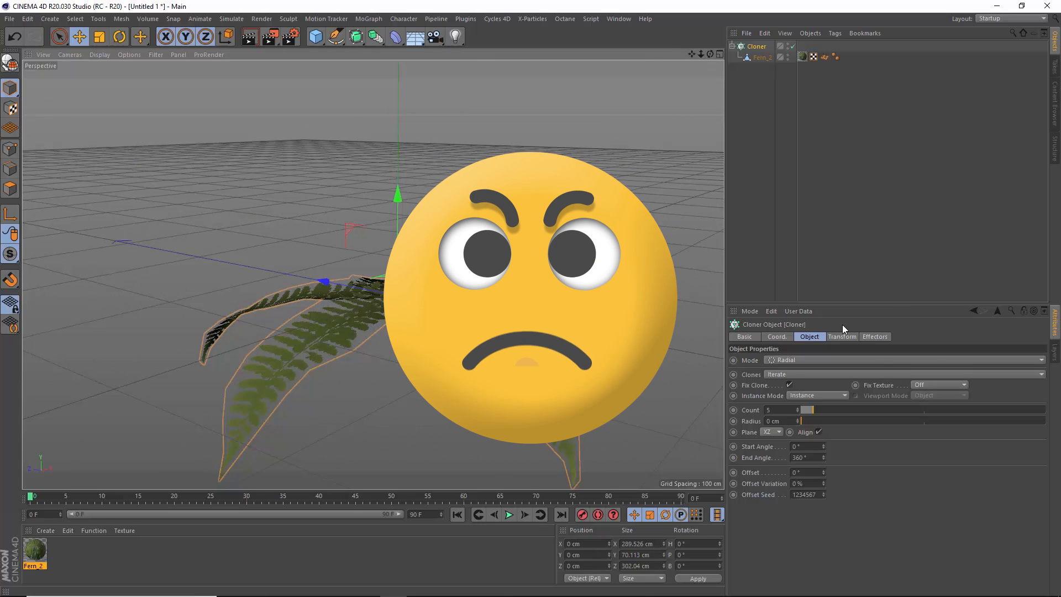
- Try rotating the radial cloner's fern leaves through its clone transform, including a bank of 27°, and undo the rotation changes
left_click(838, 337)
key("ctrl+z")
mouse_move(923, 386)
left_mouse_down()
mouse_move(922, 362)
mouse_move(923, 393)
mouse_move(923, 382)
left_mouse_up()
key("ctrl+z")
key("ctrl+z")
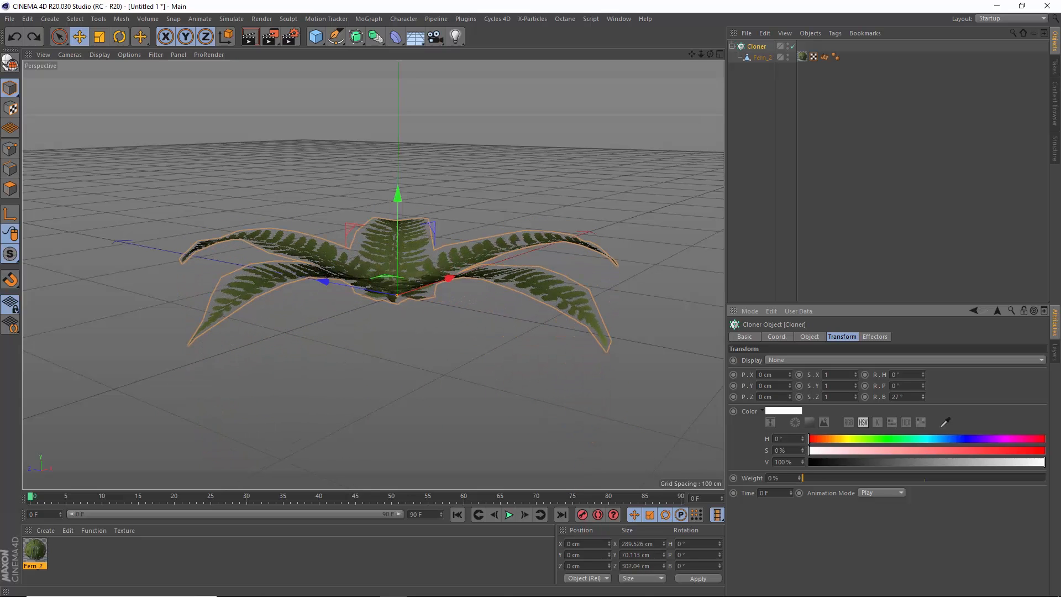
key("ctrl+z")
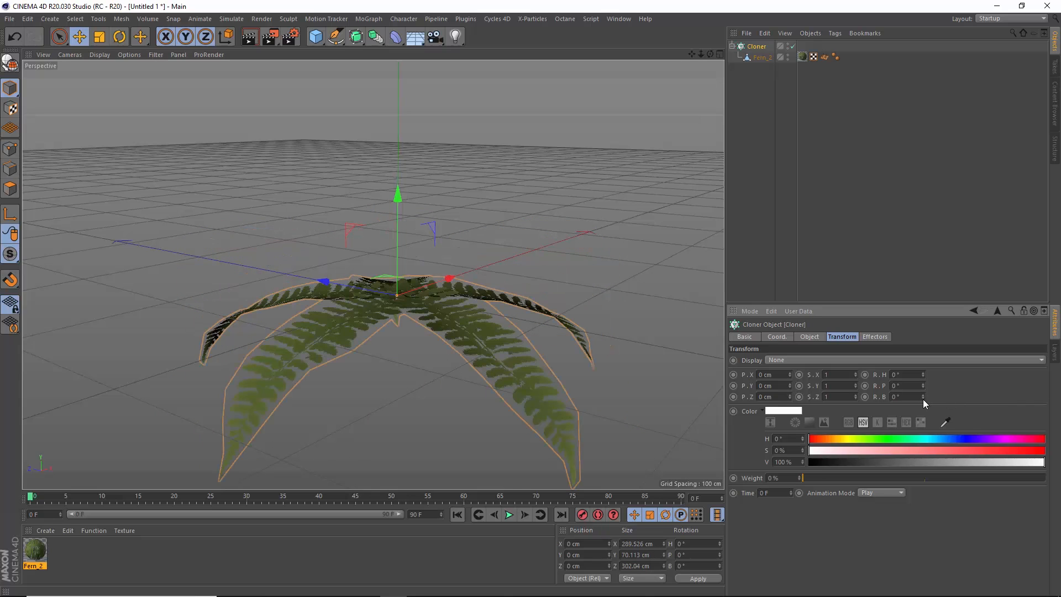
- Keyframe the cloner's bank rotation (R.B) from 0° at frame 0 to a raised angle at frame 90, and preview the animation
left_click(865, 396)
left_click(680, 496)
left_click_drag(923, 398, 923, 377)
left_click(865, 397)
left_click(509, 515)
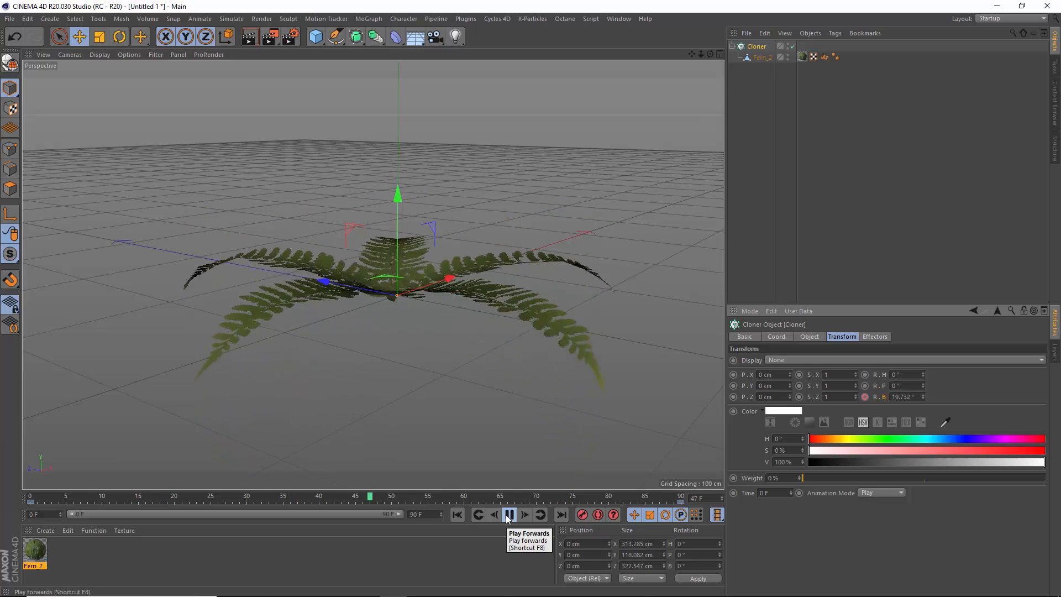
left_click(509, 515)
- Add a second MoGraph Cloner and make the radial fern cloner its child
left_click(367, 19)
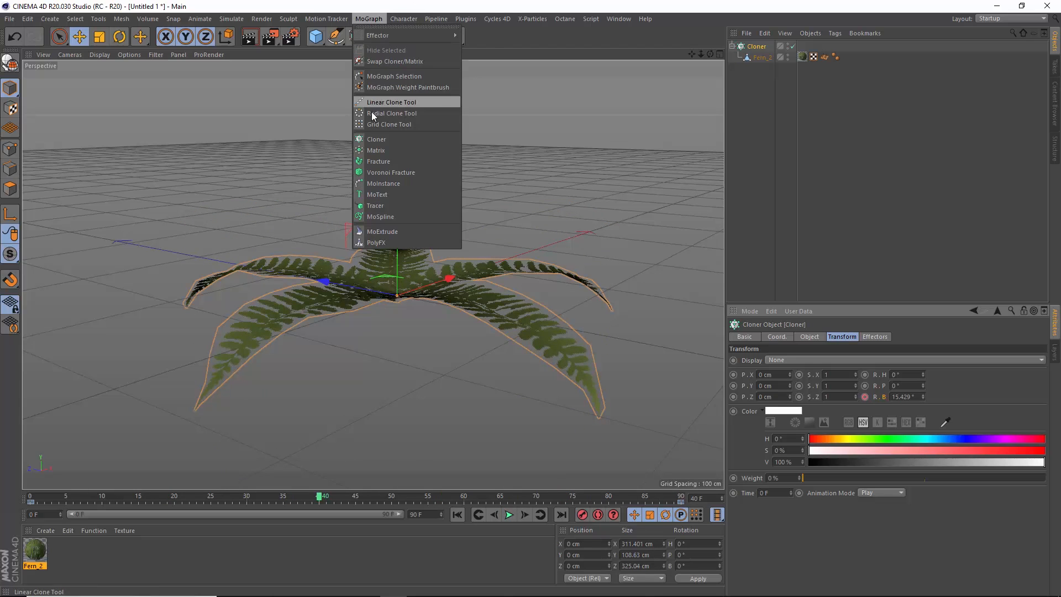
left_click(370, 139)
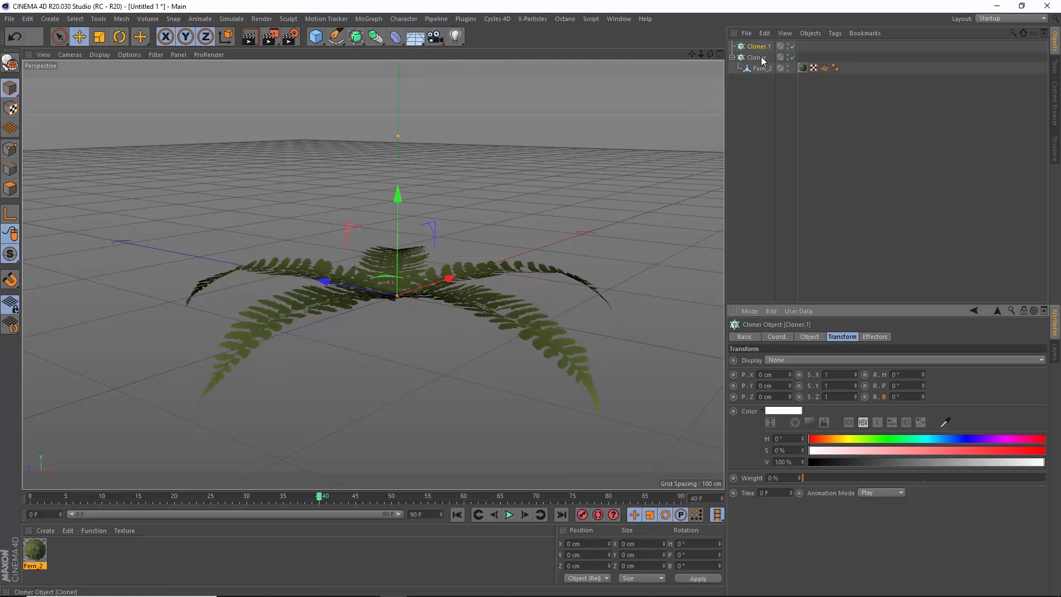
left_click_drag(762, 61, 762, 49)
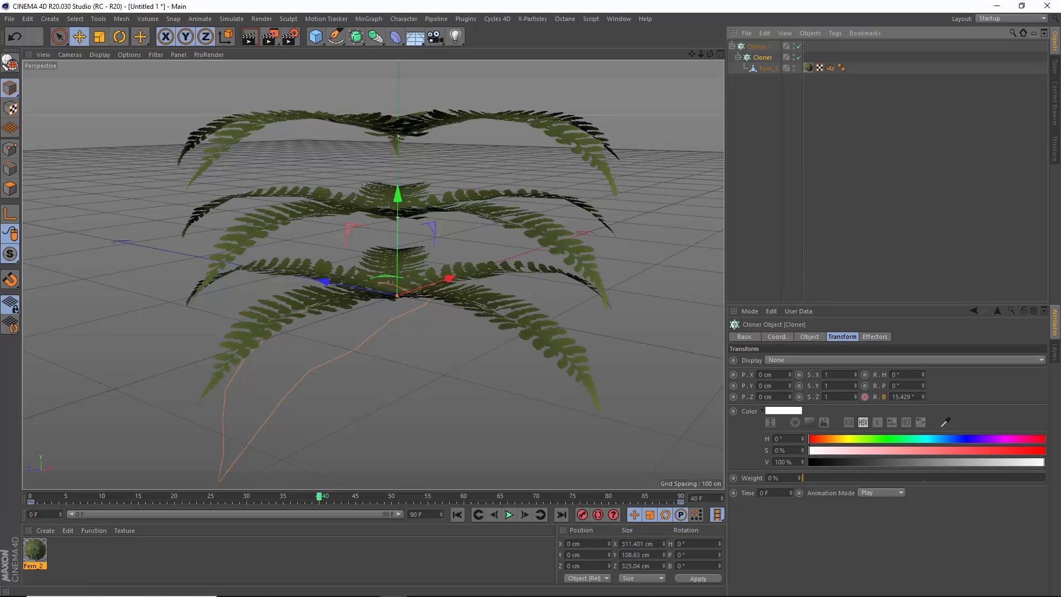
- Try a clone count of 12 on the radial fern cloner and return the count to 5
left_click(820, 338)
left_click_drag(819, 411, 832, 410)
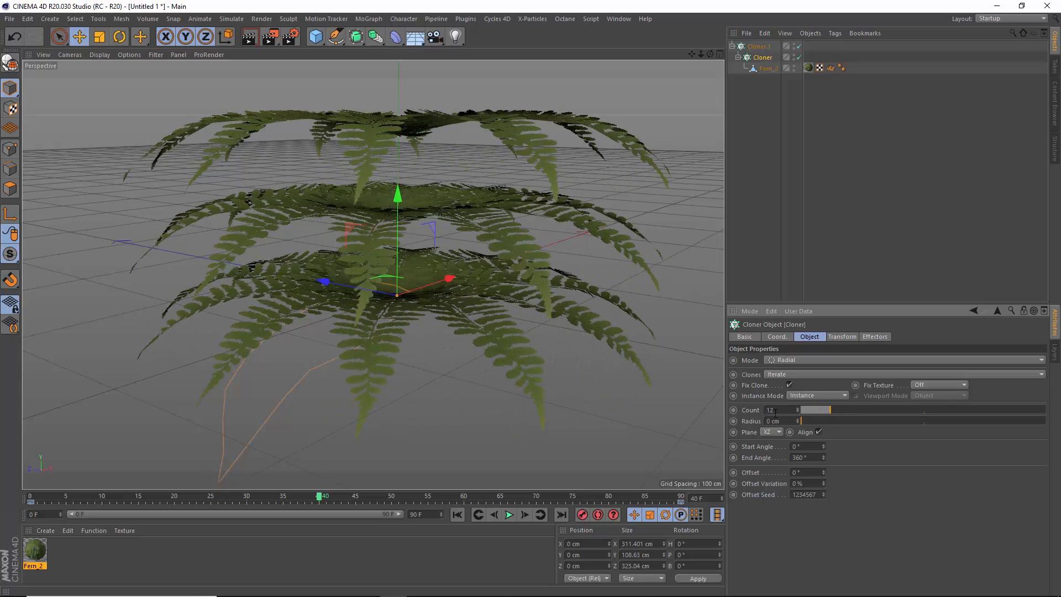
type("5")
left_click(777, 493)
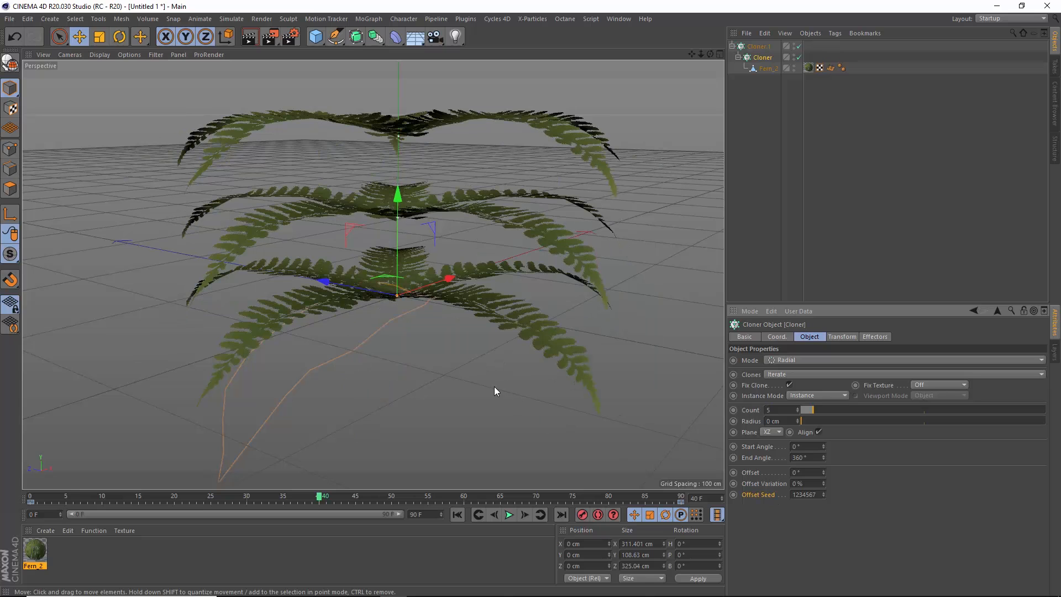
- Set the outer linear cloner's vertical step (P.Y) to 8 cm and its heading rotation per step (R.H) to -30°
left_click(760, 46)
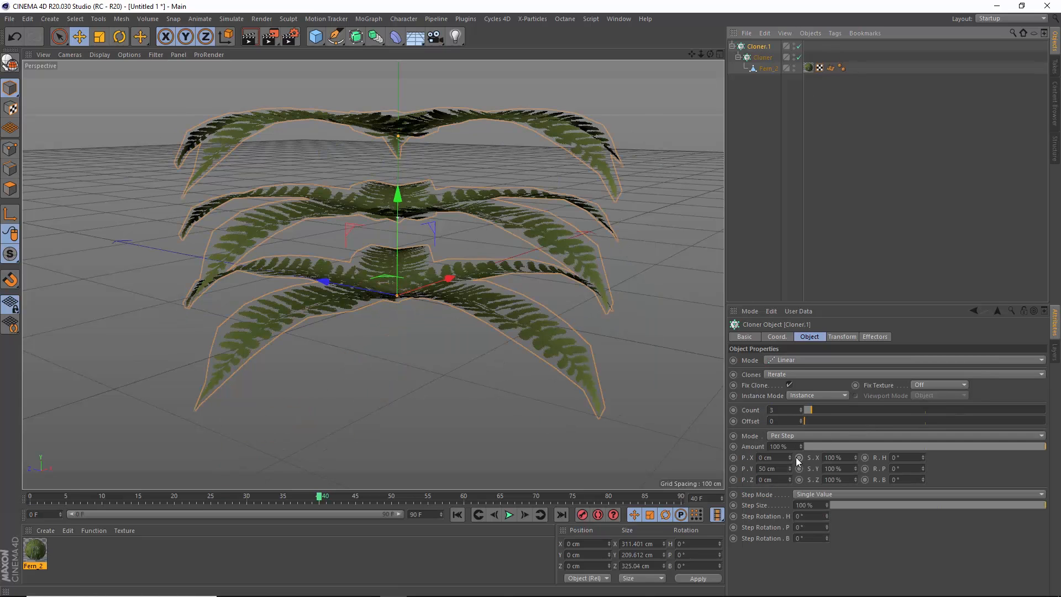
left_click(783, 468)
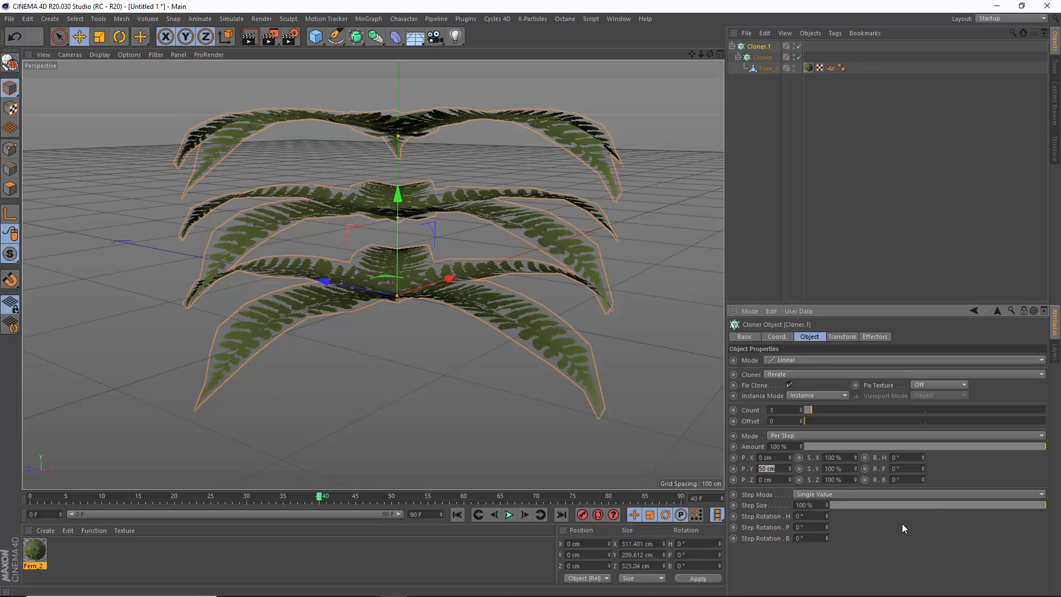
type("8")
key("Return")
left_click_drag(923, 458, 923, 480)
left_click_drag(722, 429, 680, 389, "alt")
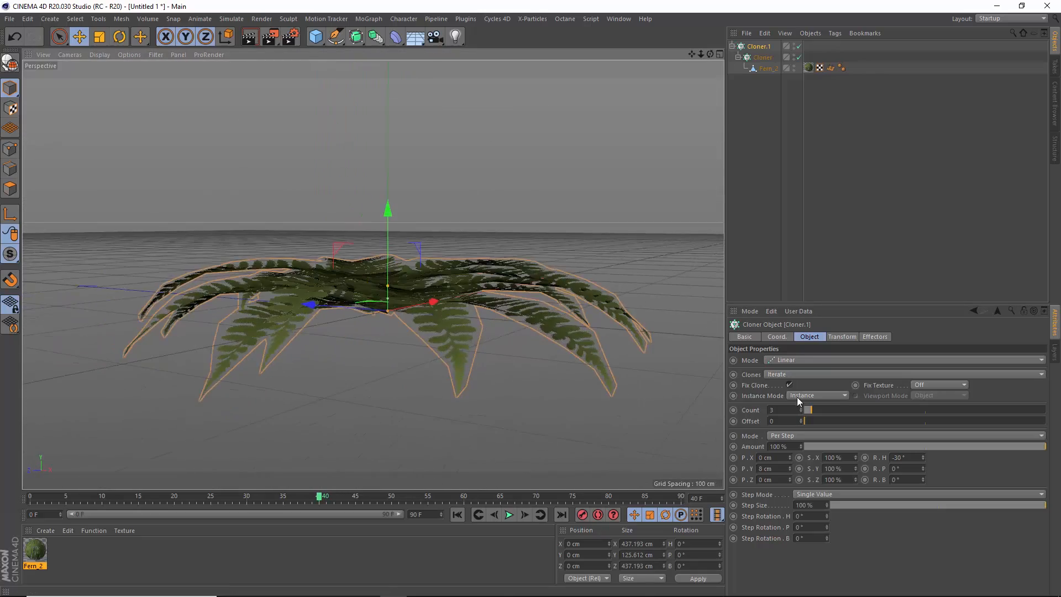
- Reduce the outer cloner's vertical step to 7 cm and play the animation from the first frame
left_click(790, 470)
left_click(457, 515)
left_click(507, 516)
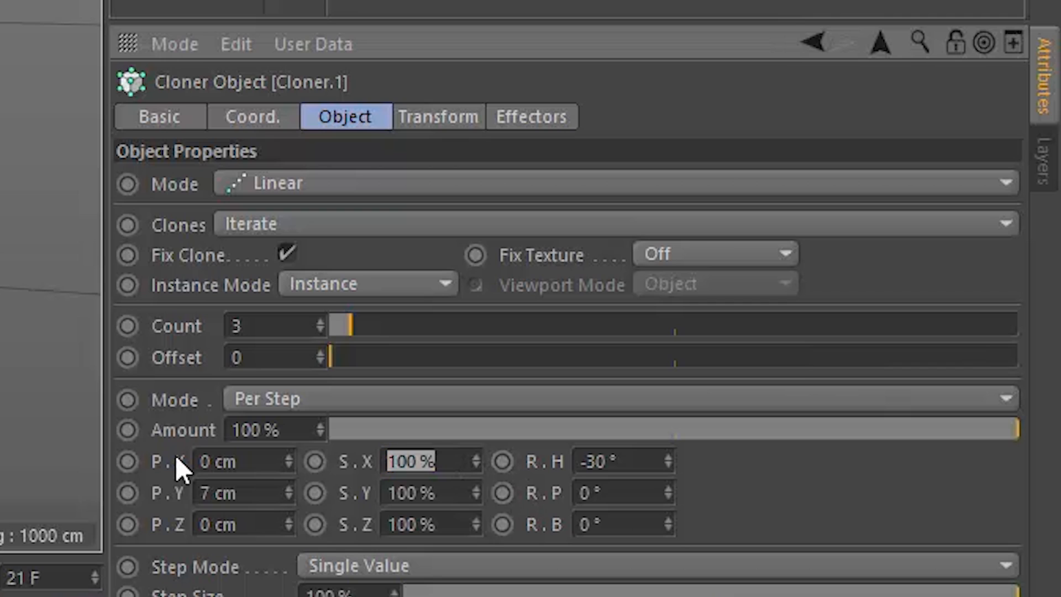
- Set the outer cloner's per-step scale to 80 % in X, Y and Z
type("80")
key("Tab")
type("80")
key("Tab")
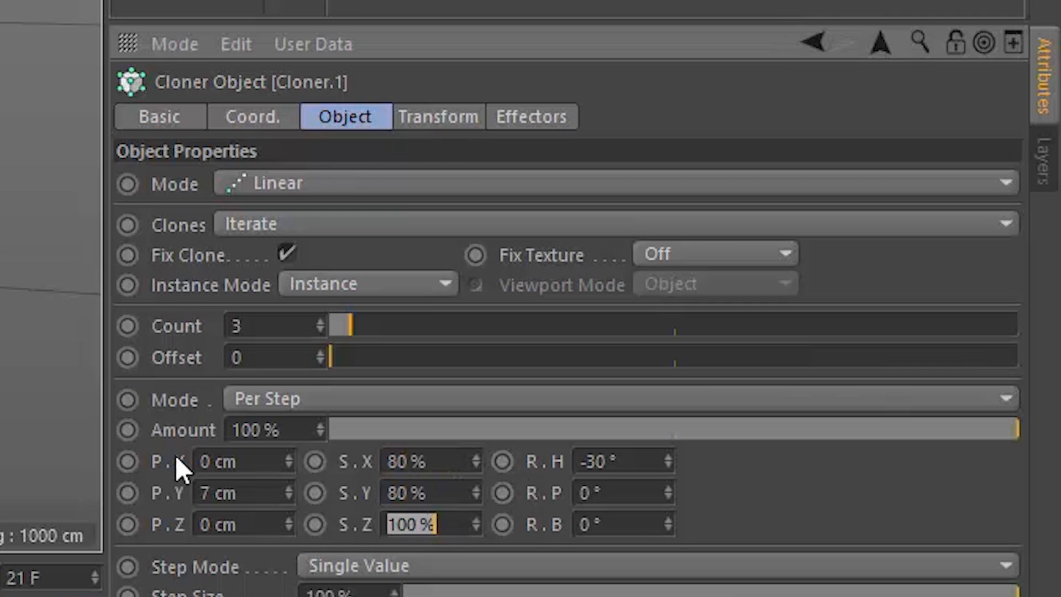
type("80")
key("Return")
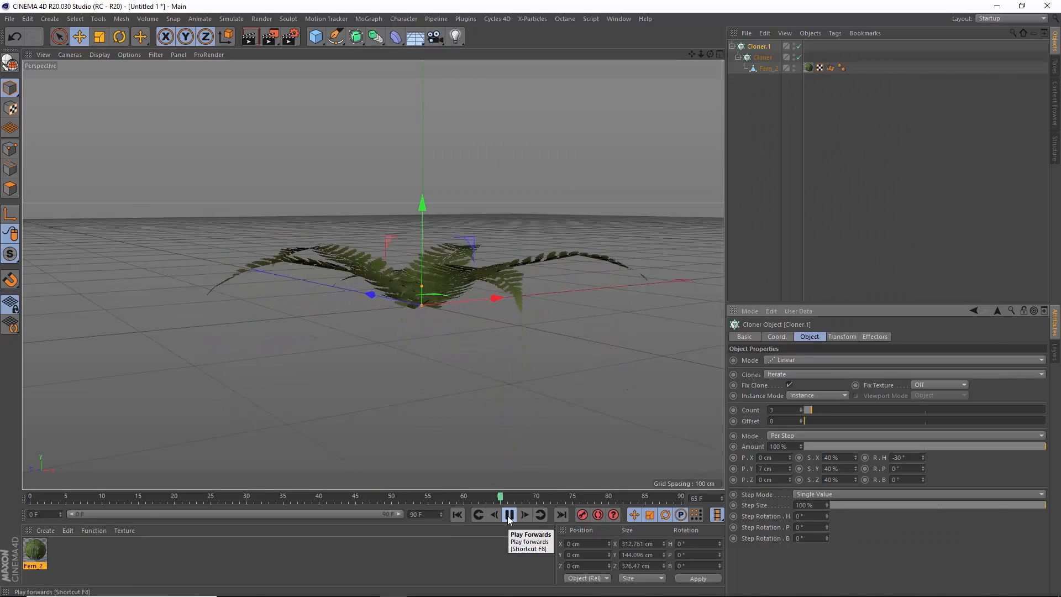
- Play back the opening fern leaves and examine the plant from above and from ground level
left_click(509, 514)
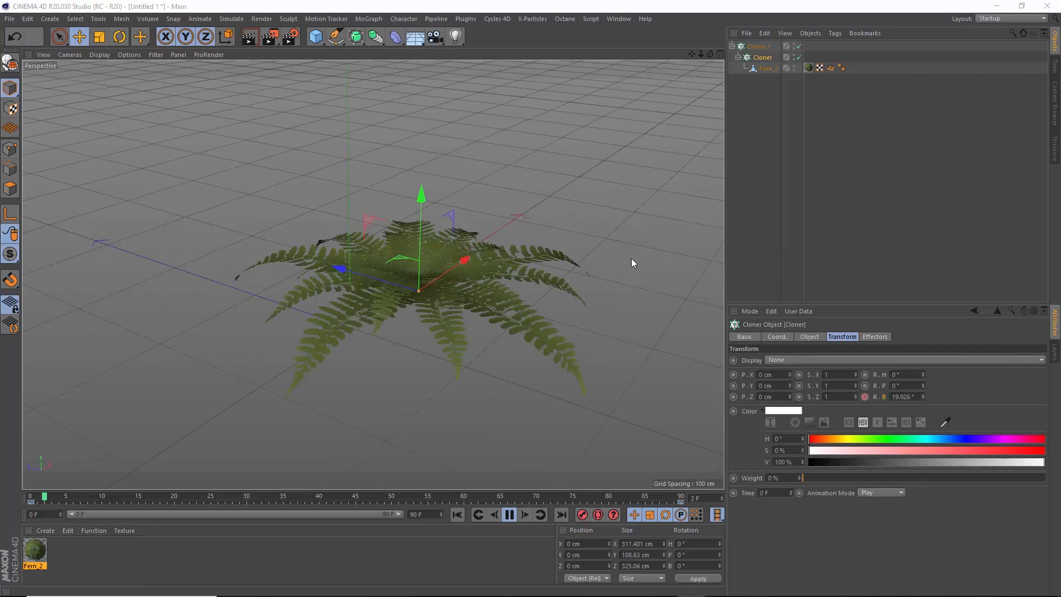
left_click_drag(644, 234, 606, 230, "alt")
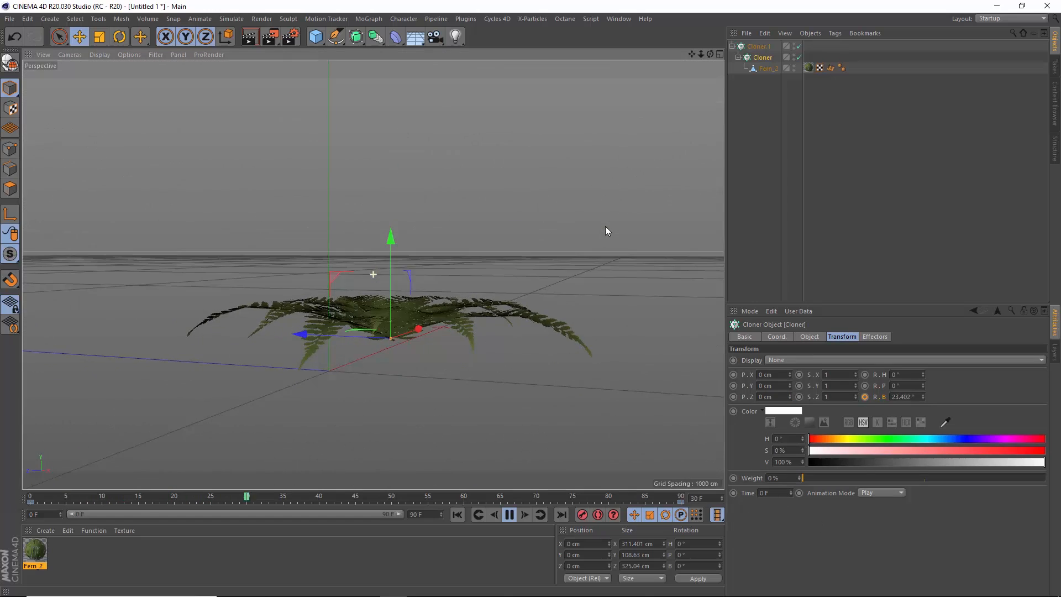
left_click(509, 515)
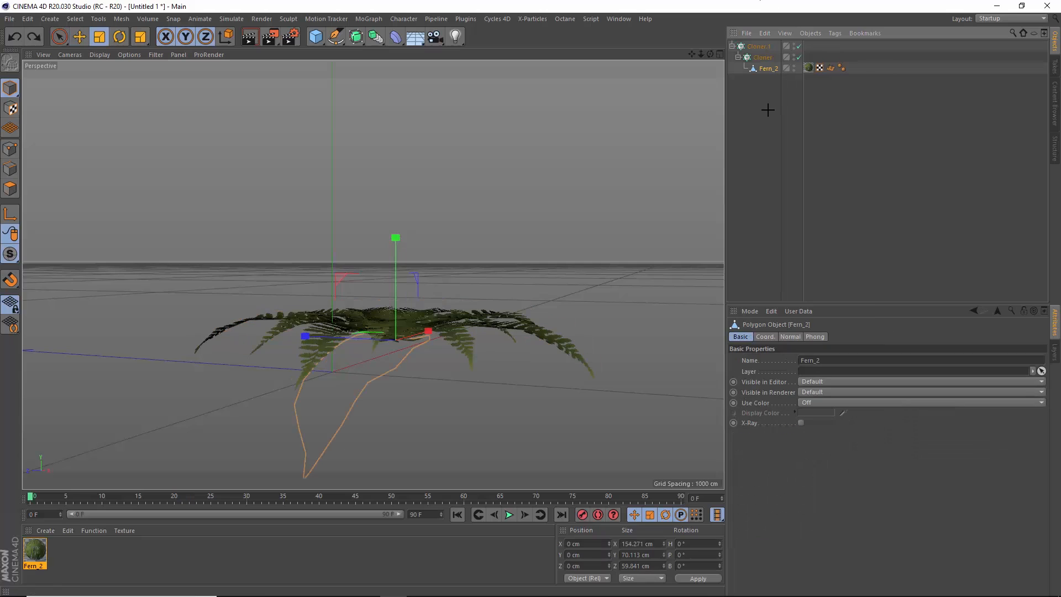
left_click(765, 104)
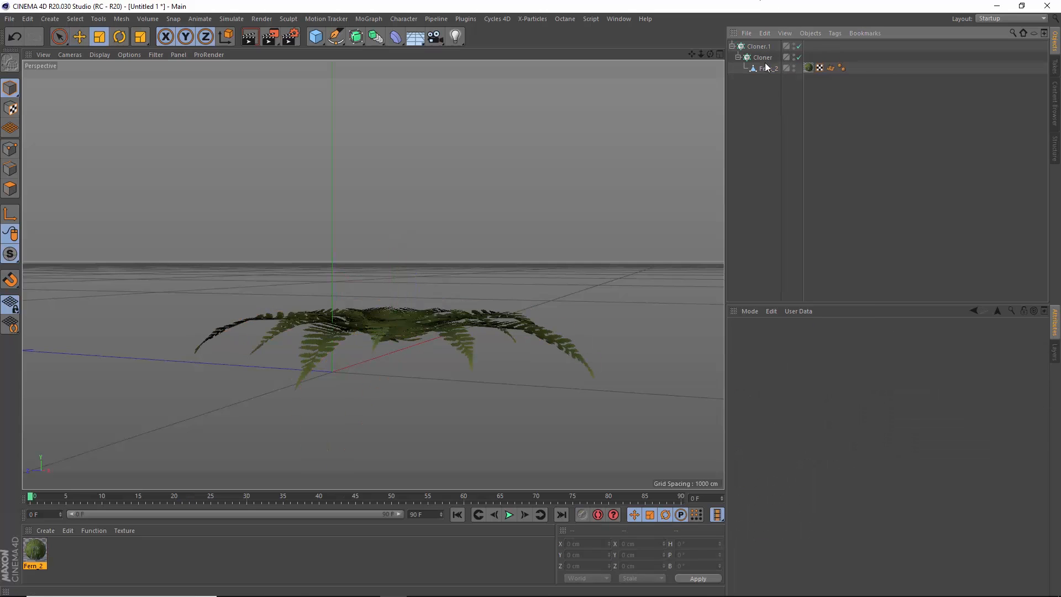
left_click(738, 57)
left_click(738, 58)
left_click(767, 69)
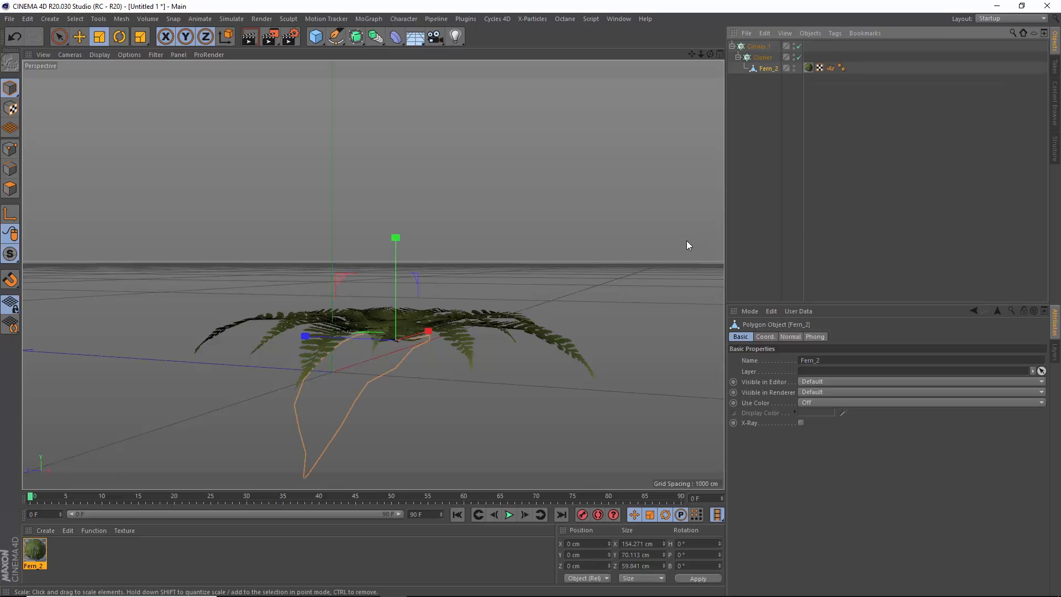
key("space")
key("space")
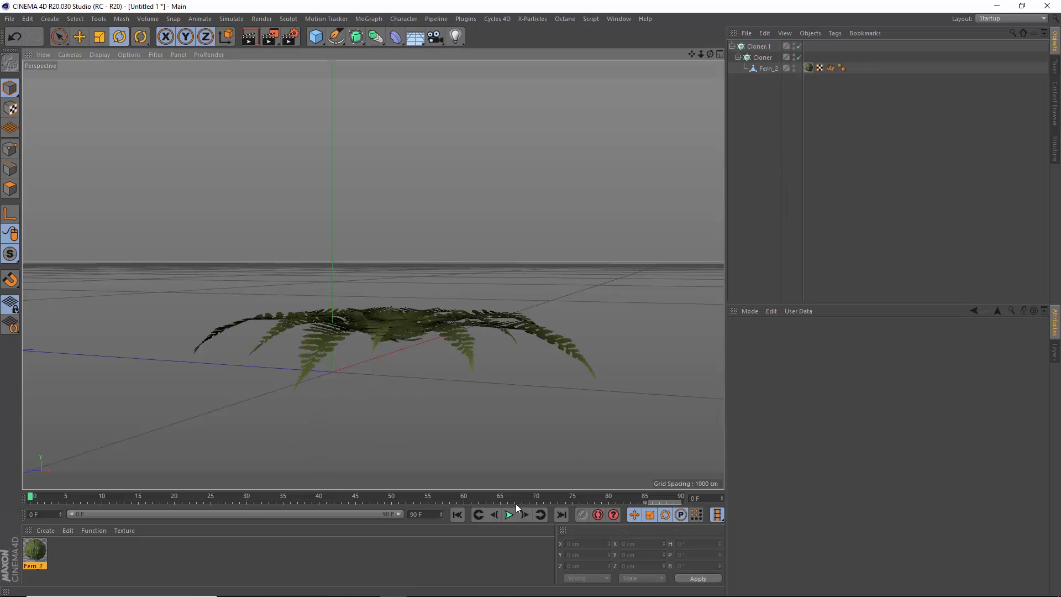
- Play the fern animation to frame 90 and keyframe the inner cloner's X, Y and Z transform scale there at 1
left_click(509, 515)
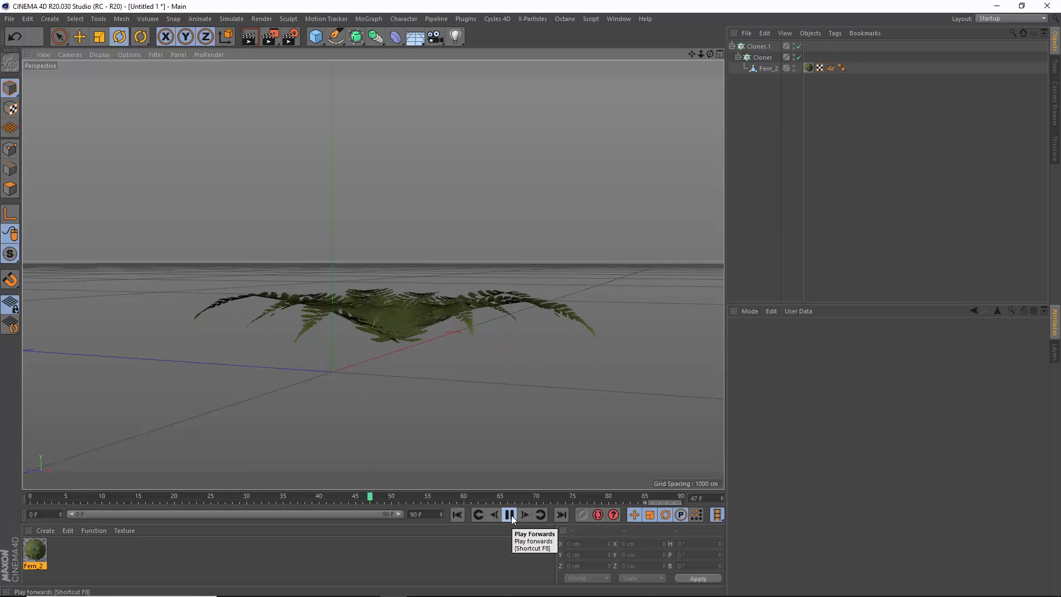
left_click(511, 515)
left_click(761, 60)
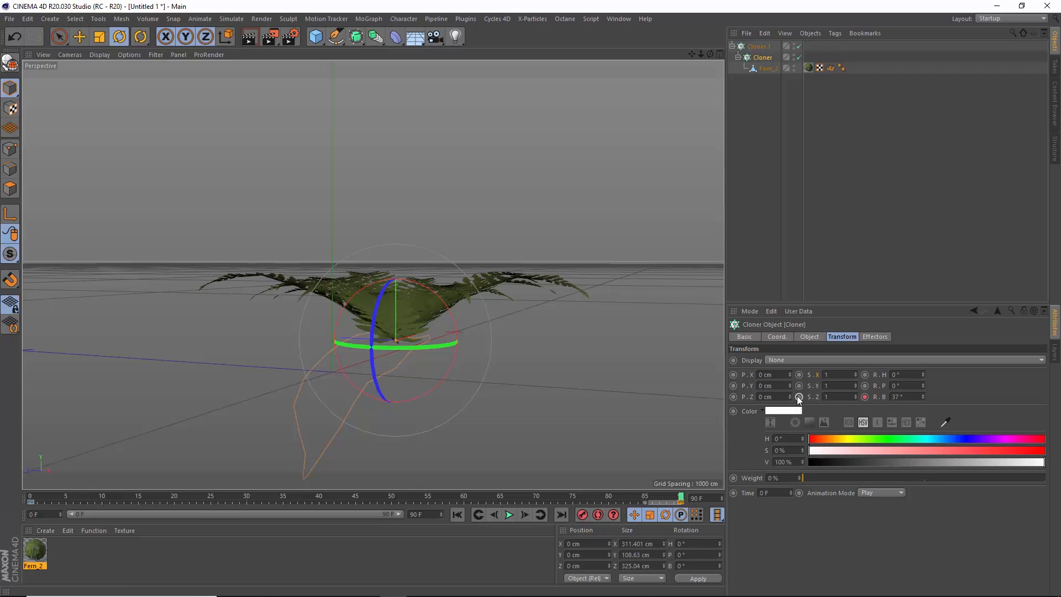
left_click(799, 397)
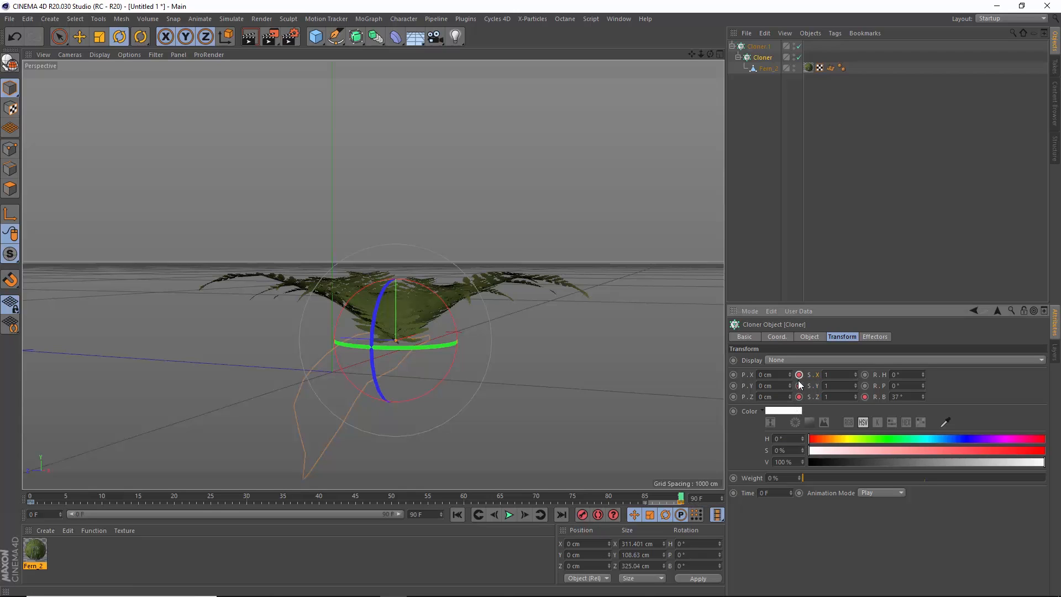
left_click(799, 386)
- At frame 0, set the inner cloner's transform scale to 0.3 in X, Y and Z and keyframe it
left_click(40, 501)
type(".3")
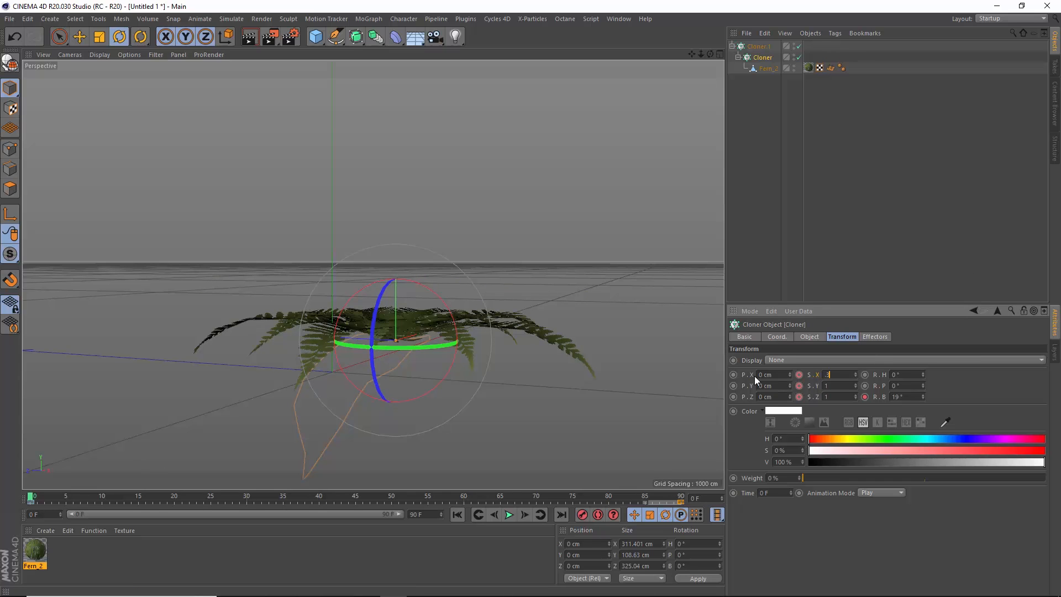
key("Tab")
type(".3")
key("Tab")
type(".3")
key("Return")
left_click(799, 375)
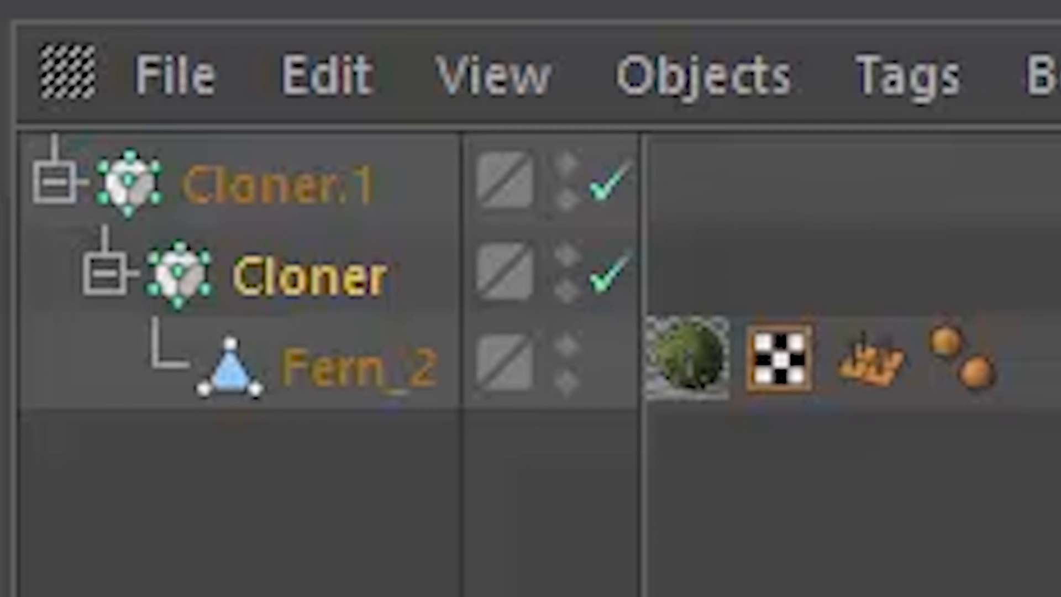
- Group the cloner hierarchy under a null and rename that null PLANT_NULL
left_click_drag(362, 595, 226, 133)
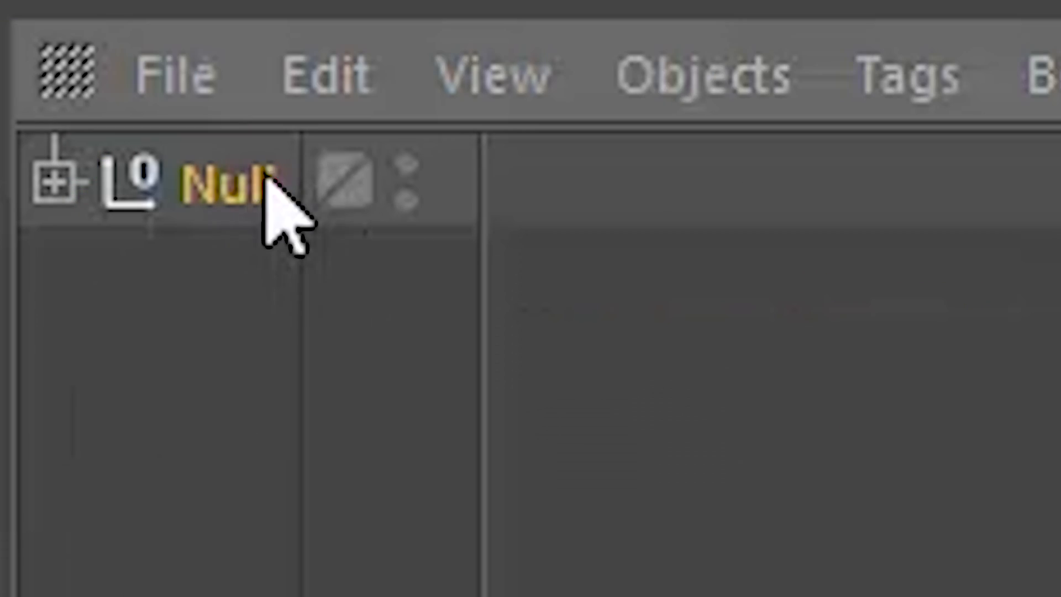
double_click(266, 177)
type("PLANT_NULL")
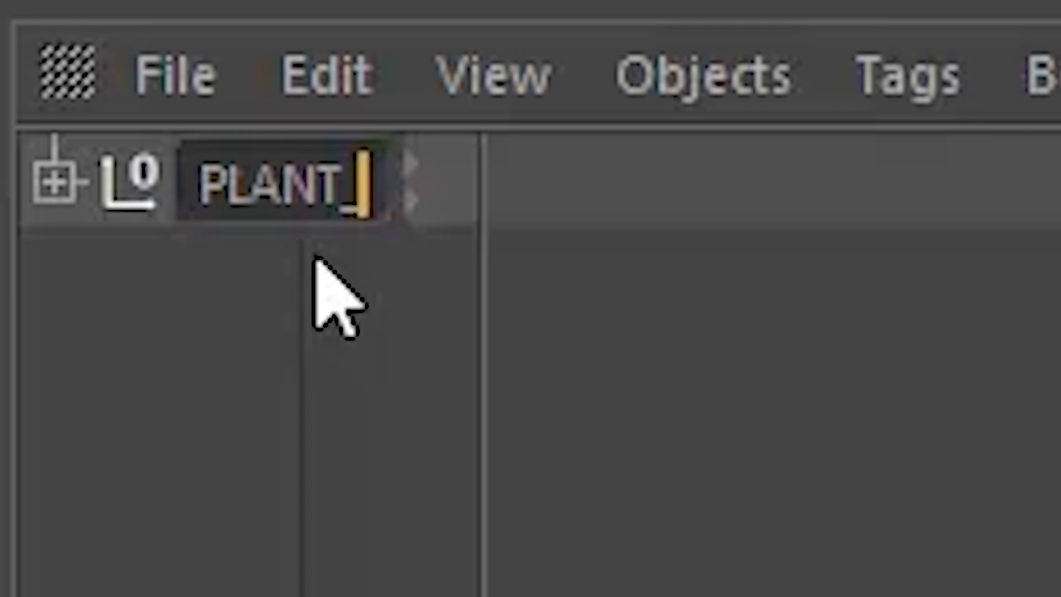
key("Return")
left_click(377, 407)
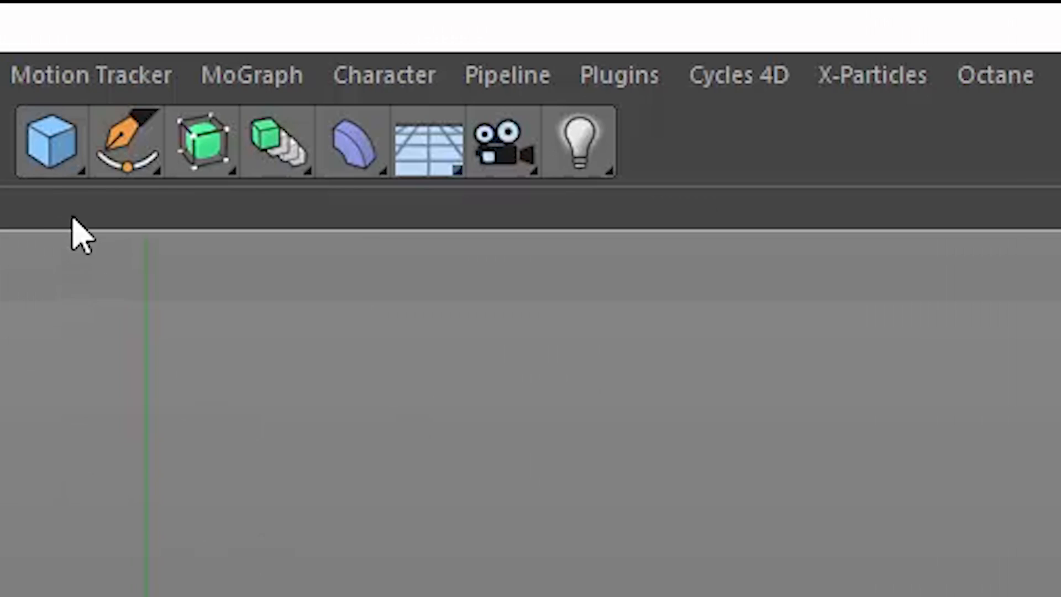
- Add a Landscape primitive and scale it up uniformly to about 2333 x 389 x 2333 cm
left_click(56, 147)
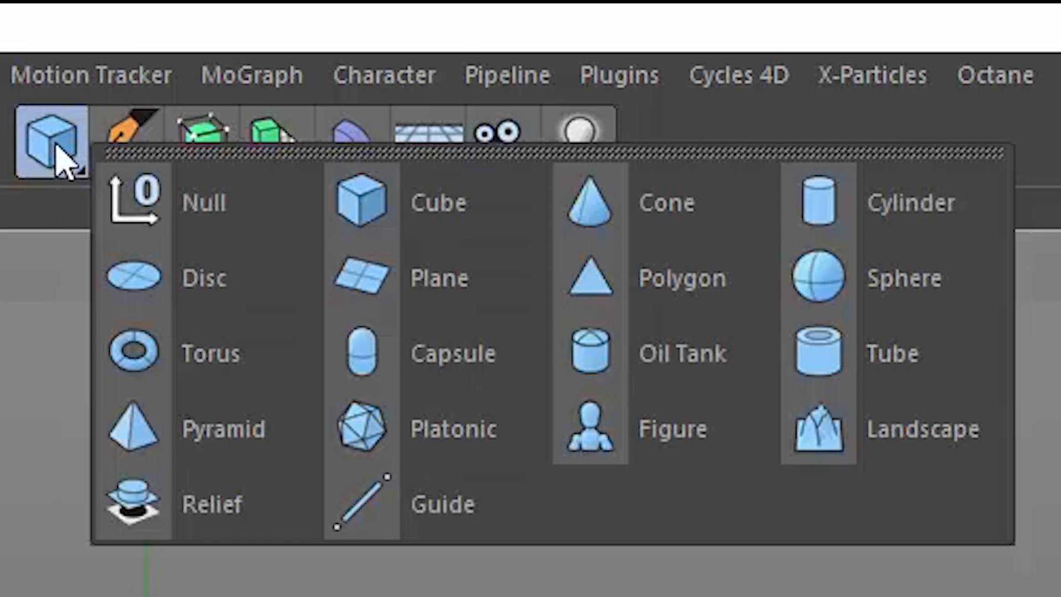
left_click(866, 426)
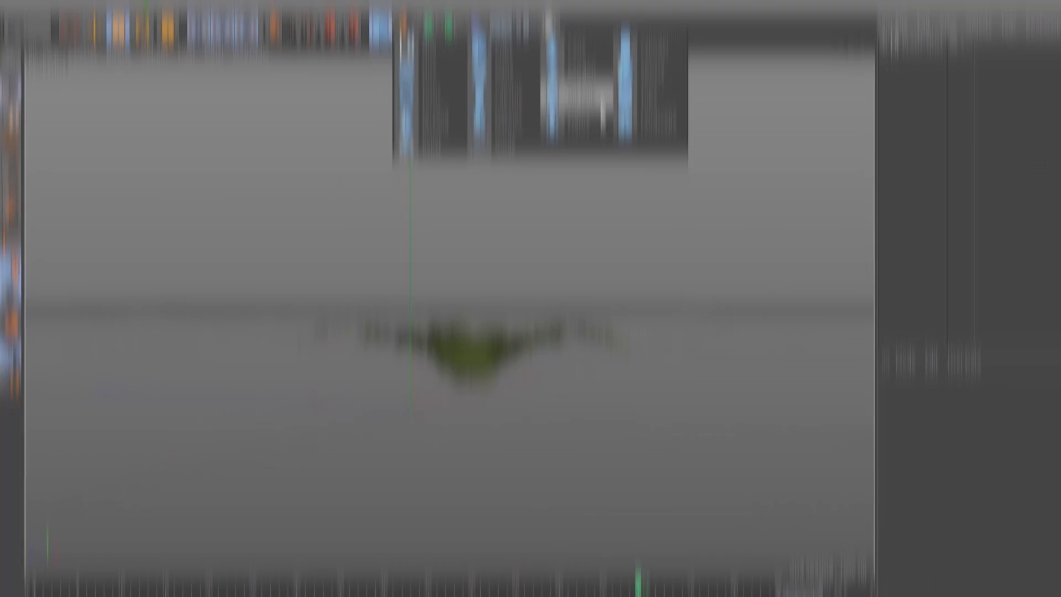
key("9")
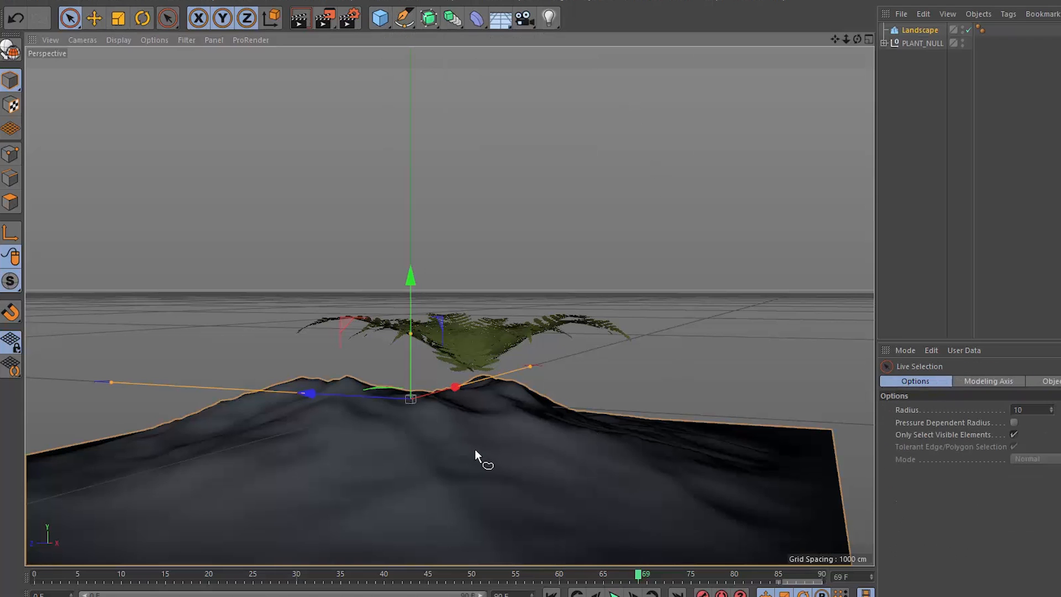
key("t")
left_click_drag(407, 457, 801, 437)
- Roughen the landscape's terrain by raising its Rough Furrows to about 80 %
left_click_drag(845, 39, 677, 353)
left_click_drag(857, 39, 144, 372)
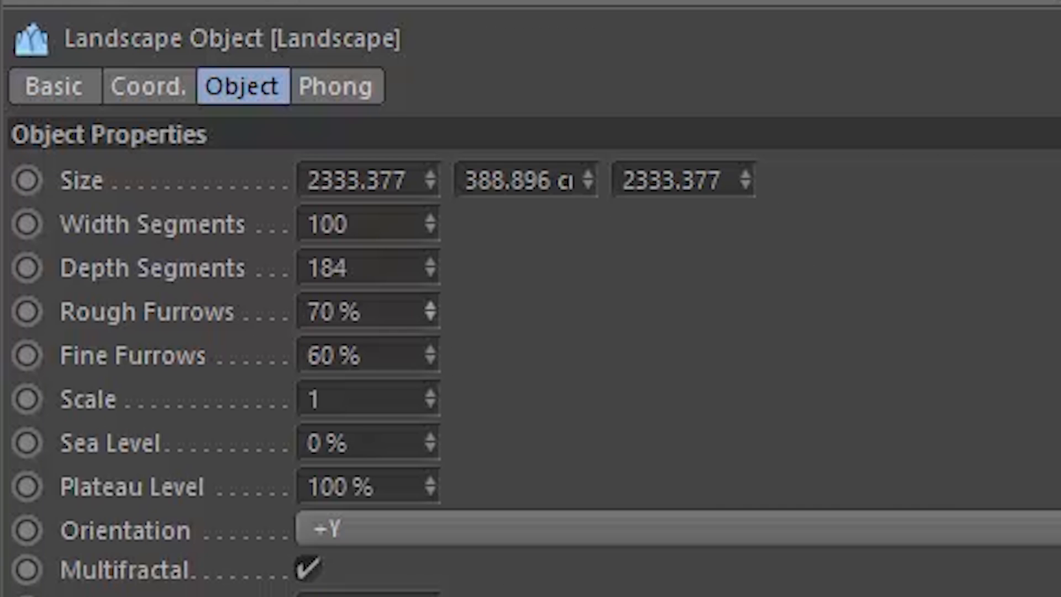
left_click_drag(431, 312, 430, 334)
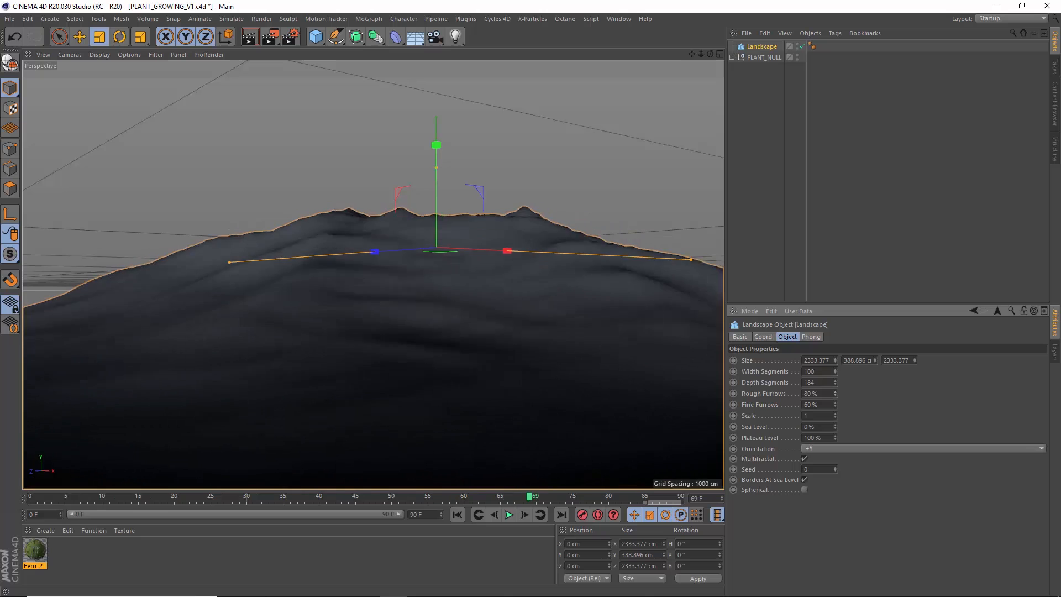
mouse_move(835, 393)
left_mouse_down()
mouse_move(835, 338)
mouse_move(835, 393)
left_mouse_up()
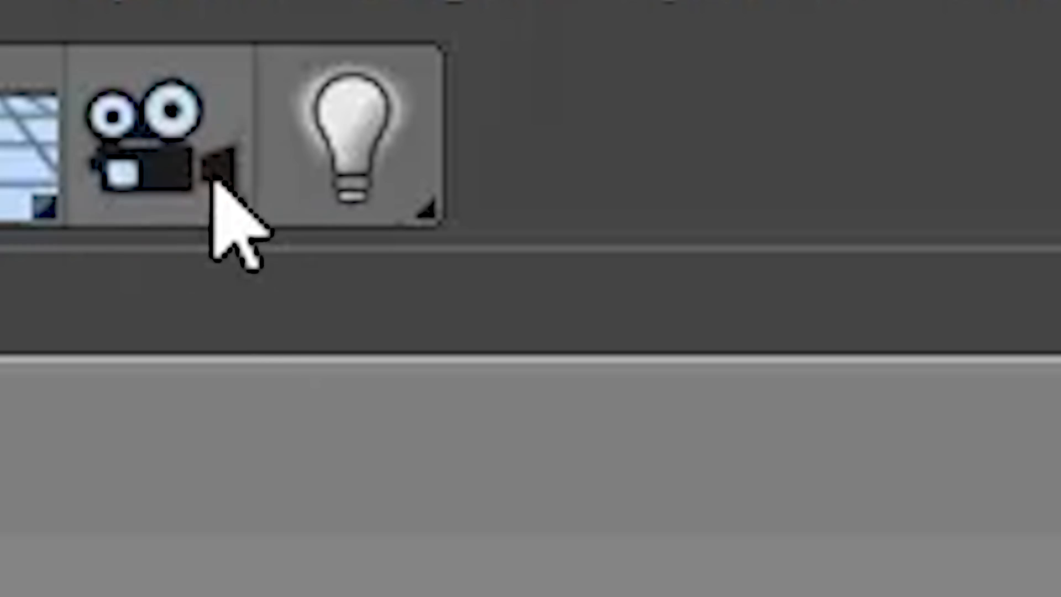
- Create a camera from the current low view of the landscape and dock the Reset PSR command in the interface
left_click(436, 42)
left_click(429, 325)
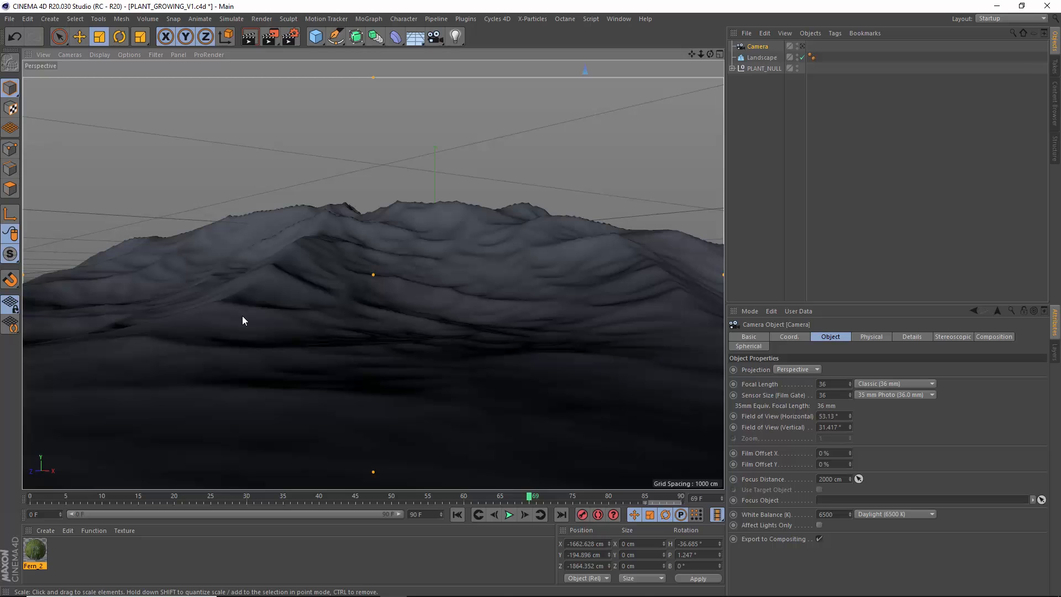
key("shift+c")
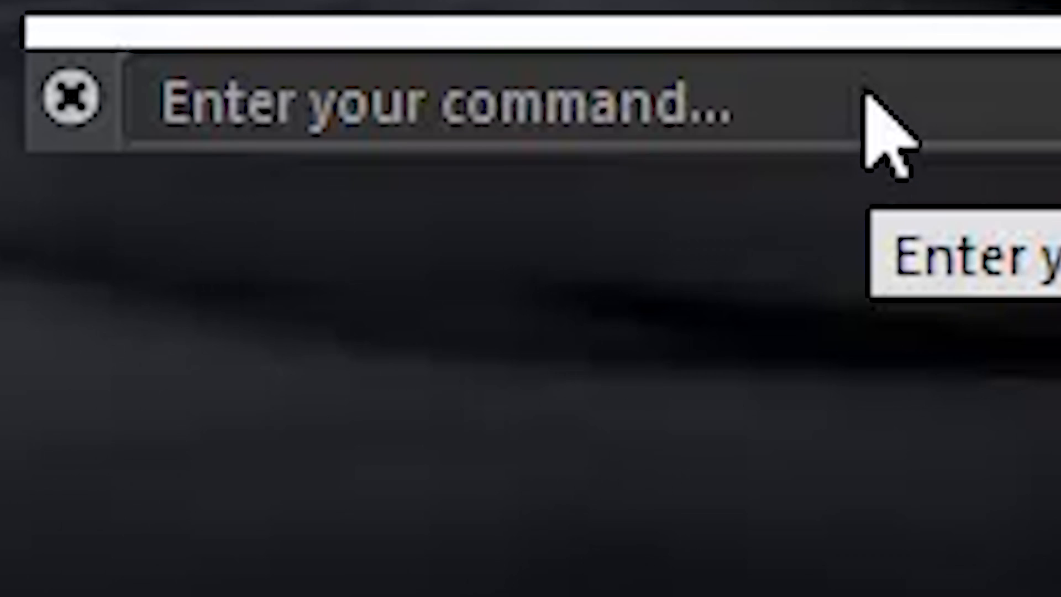
type("psr")
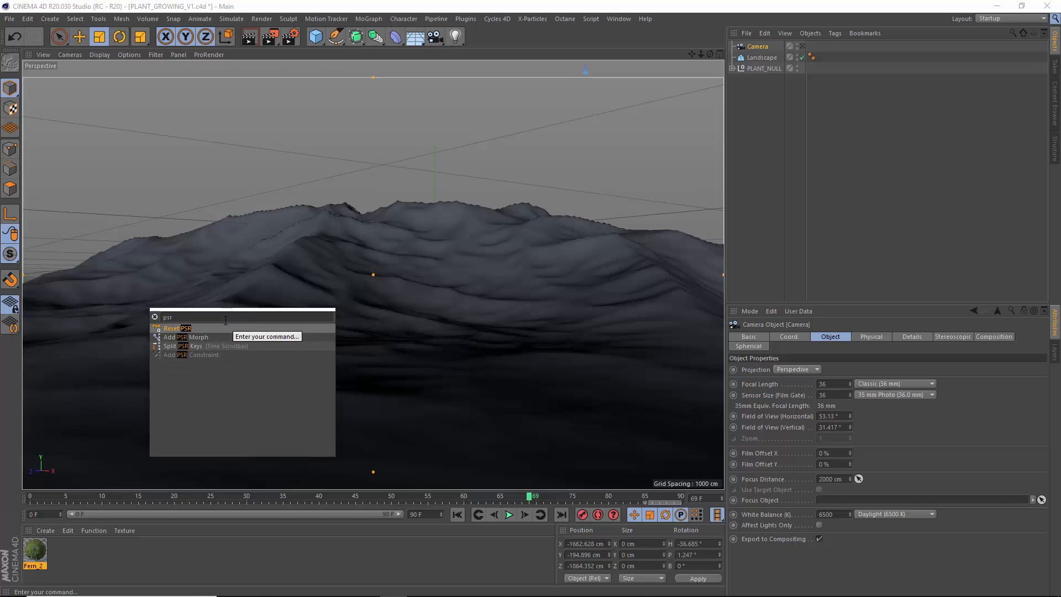
left_click_drag(207, 327, 699, 31)
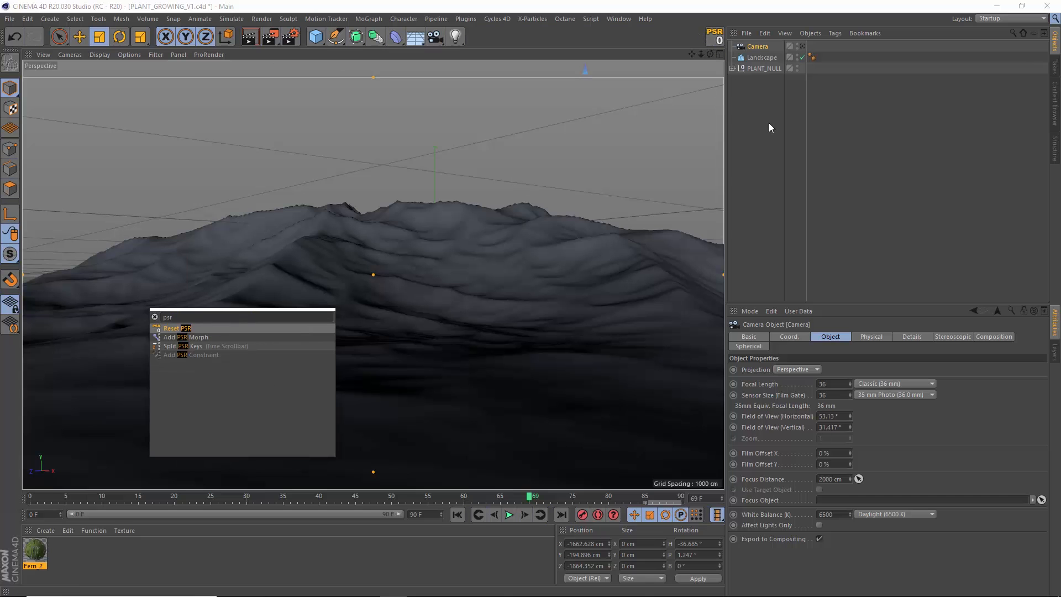
- Make PLANT_NULL a child of the camera and reset its position, scale and rotation
mouse_move(762, 69)
left_mouse_down()
mouse_move(725, 41)
mouse_move(765, 51)
left_mouse_up()
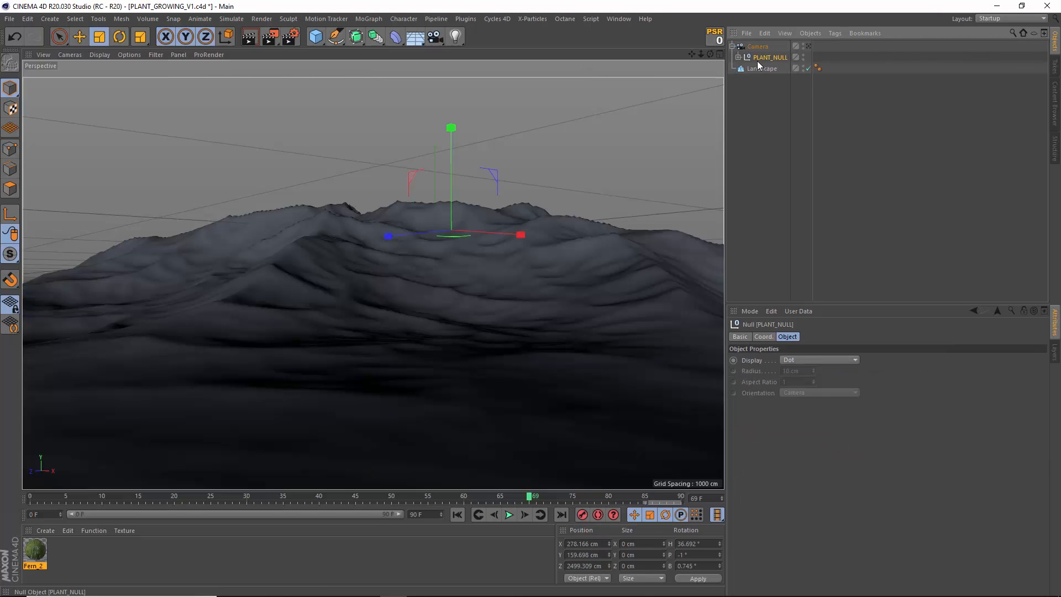
left_click(716, 36)
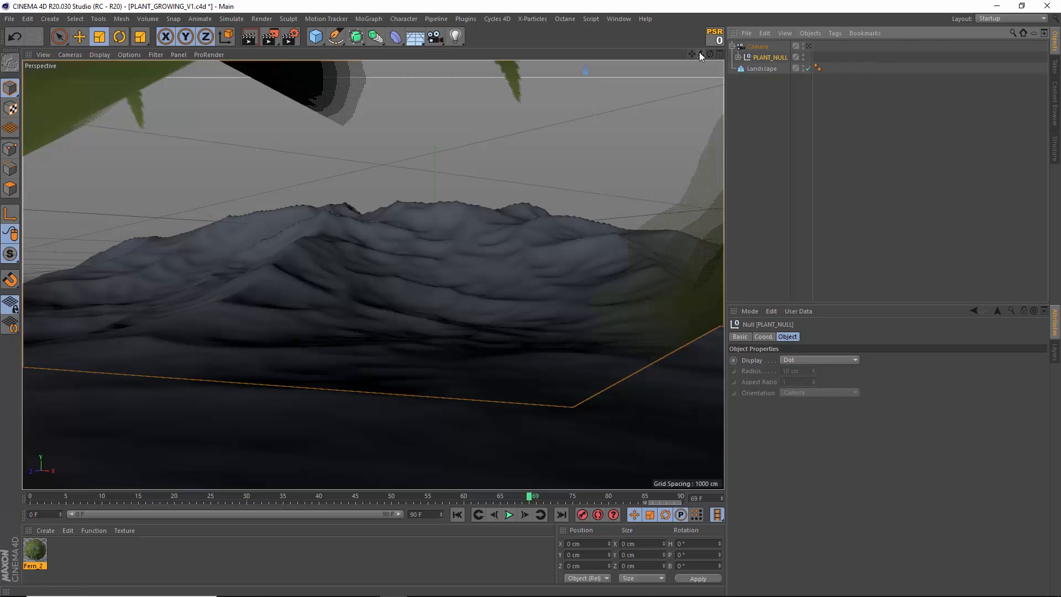
left_click_drag(700, 54, 666, 121)
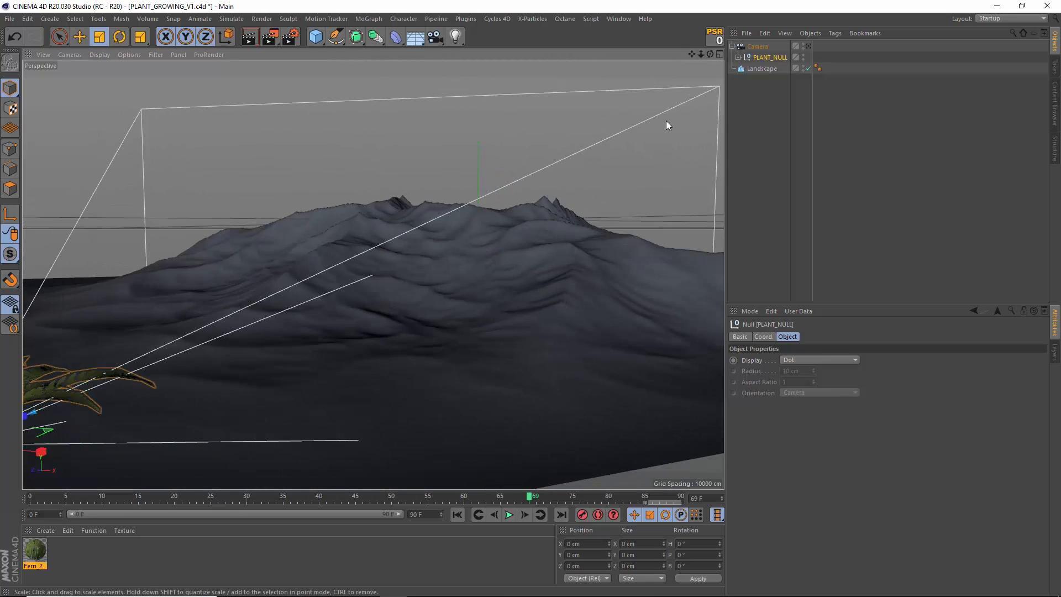
key("s")
- Move PLANT_NULL down and forward in front of the camera, to about Y -122 cm and Z 485 cm
left_click(762, 58)
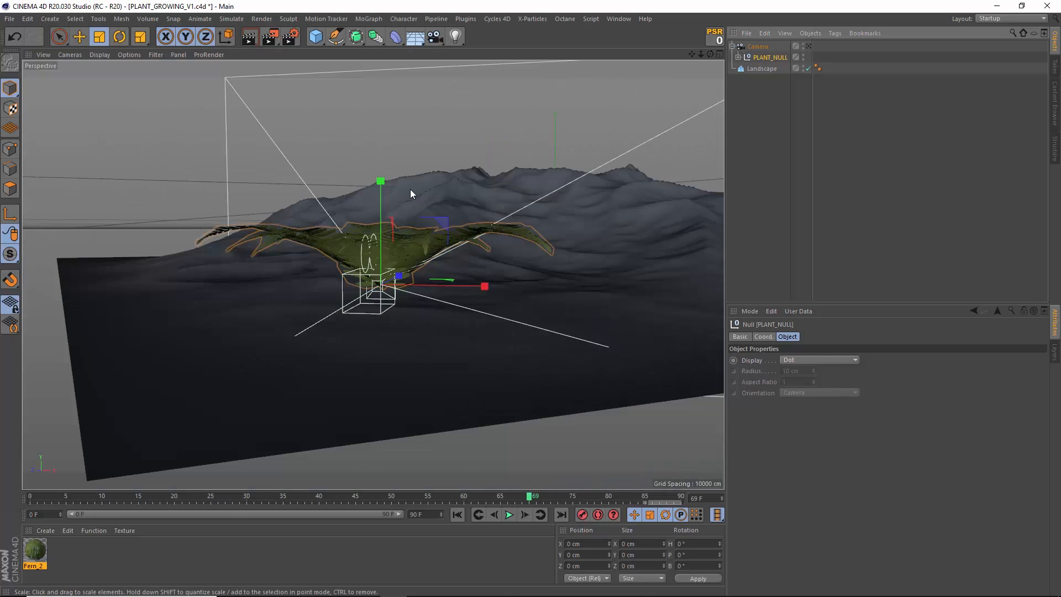
key("space")
left_click_drag(382, 188, 400, 350)
left_click_drag(402, 429, 452, 321)
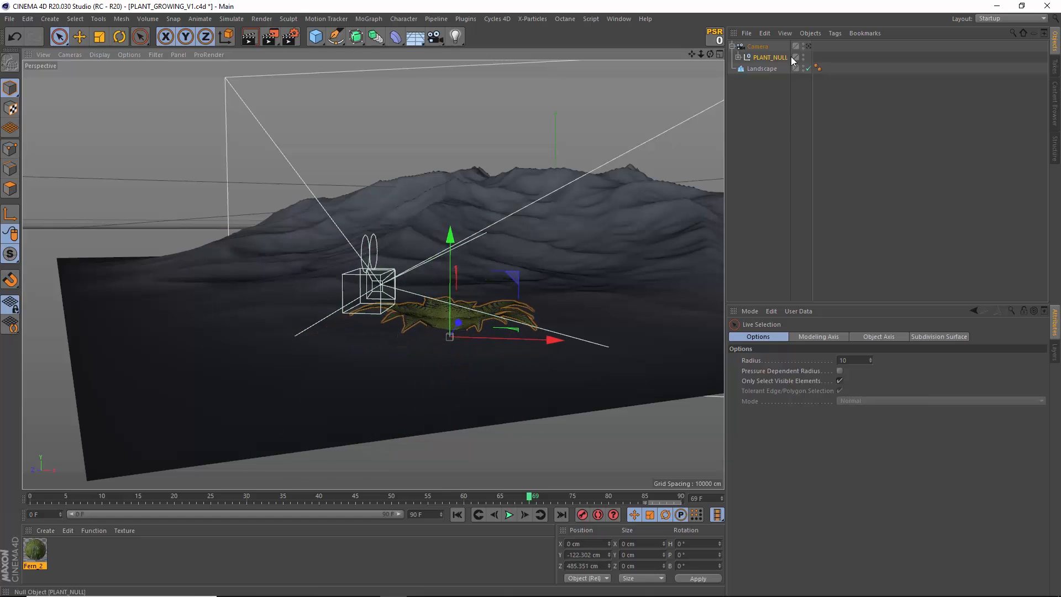
- Through the camera, raise the fern to about Y -111 cm and scale it down to sit on the ground, and play its growth
left_click(809, 46)
key("t")
left_click_drag(529, 453, 390, 471)
left_click_drag(374, 349, 374, 332)
key("t")
left_click_drag(635, 446, 506, 456)
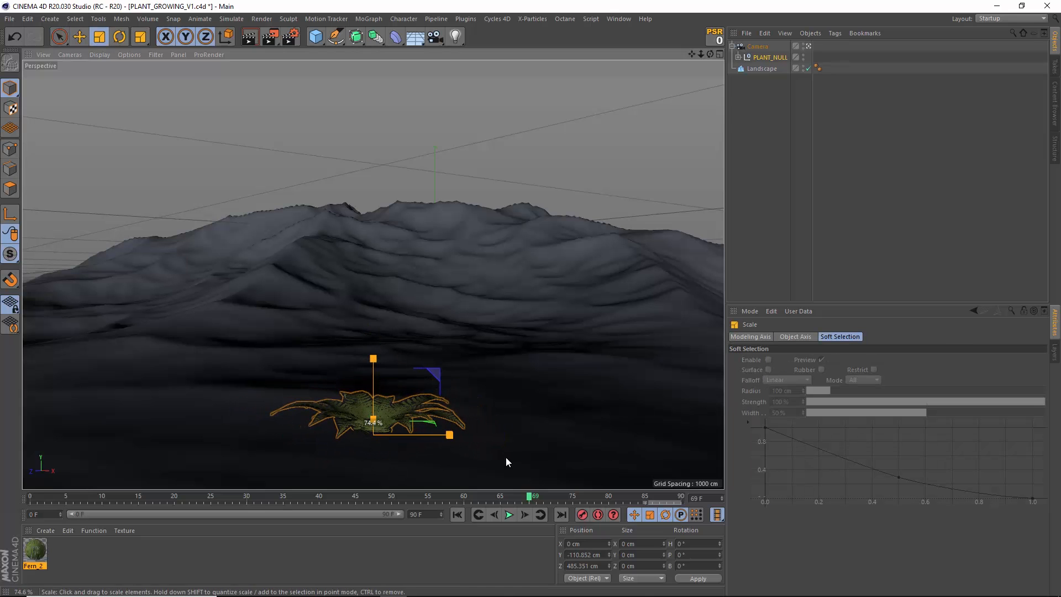
key("shift+f")
left_click(509, 515)
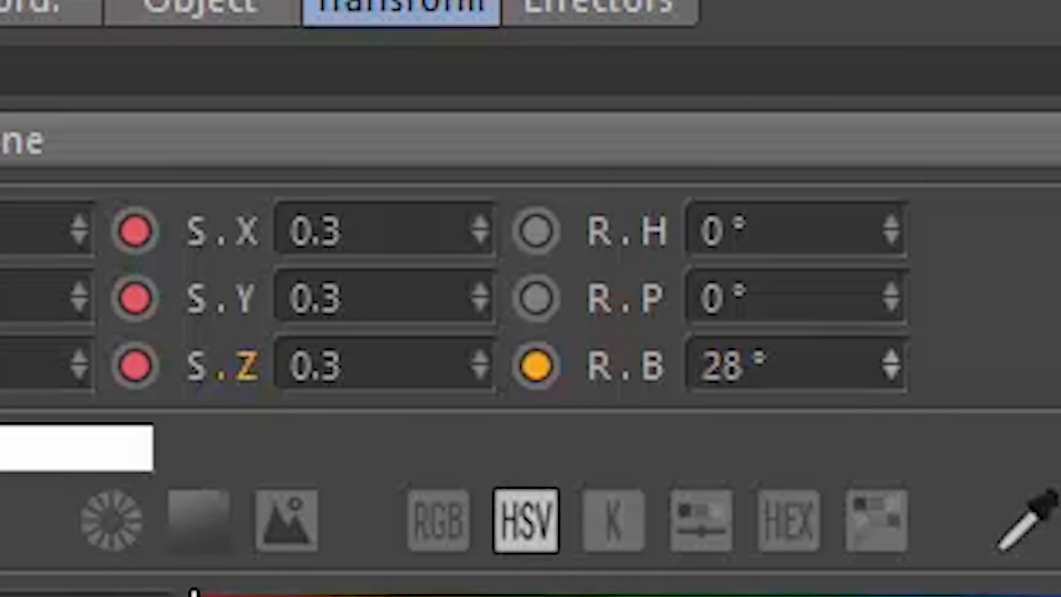
- Open the Octane Live Viewer, start rendering the scene and dock the viewer between the object list and the attributes
left_click(565, 19)
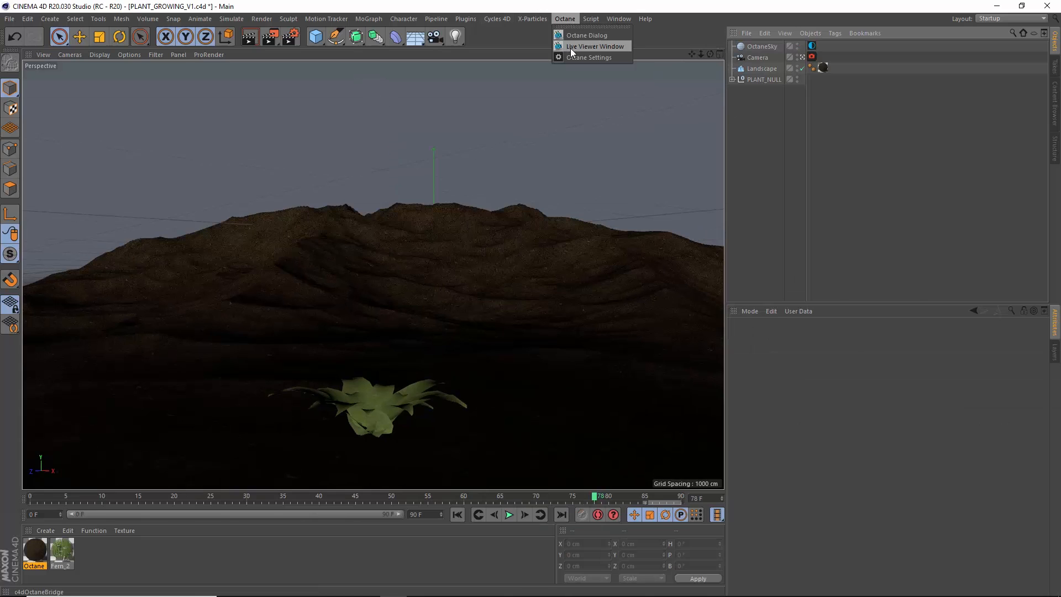
left_click(570, 47)
left_click_drag(305, 213, 919, 323)
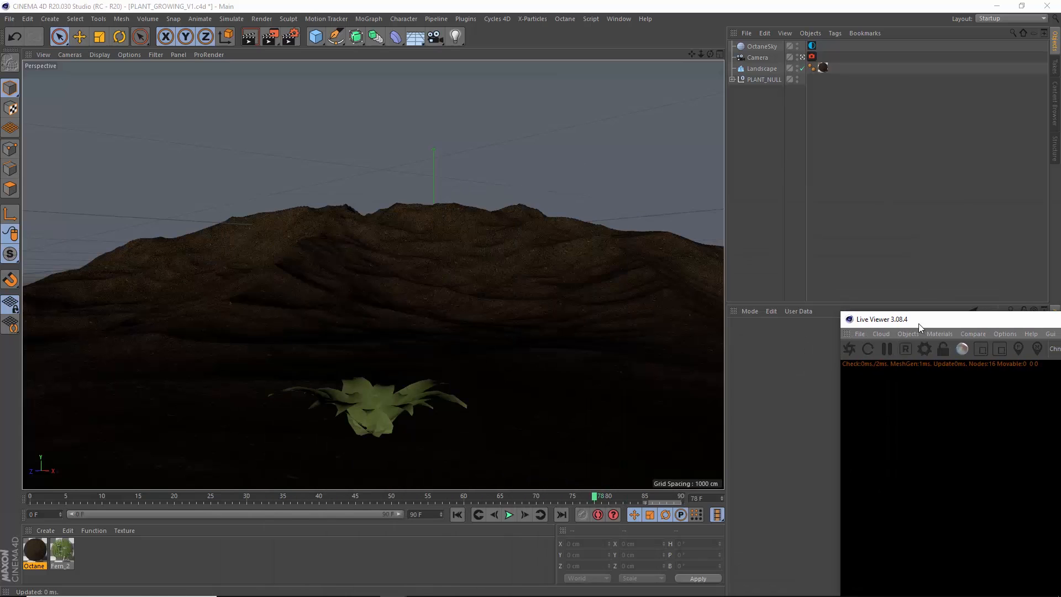
left_click(849, 352)
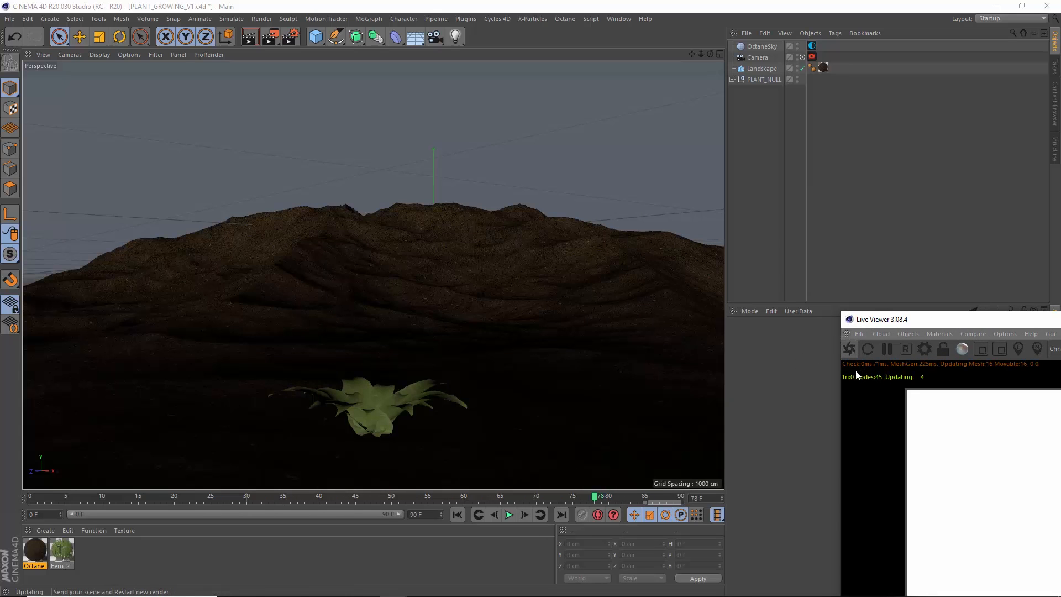
left_click_drag(847, 334, 785, 347)
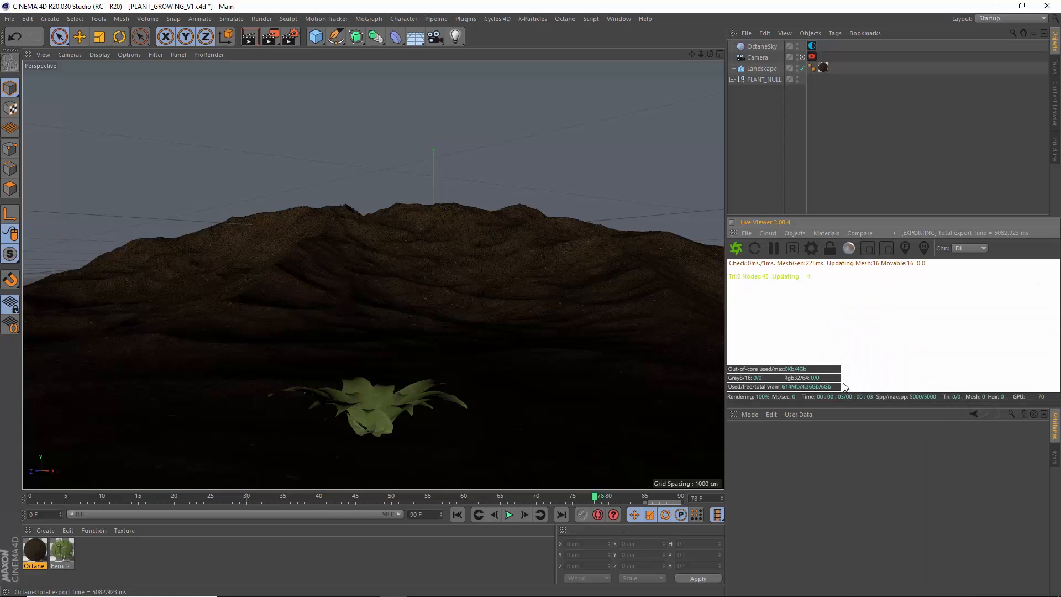
- Add an Octane Scatter object and set its distribution to Surface
left_click(797, 233)
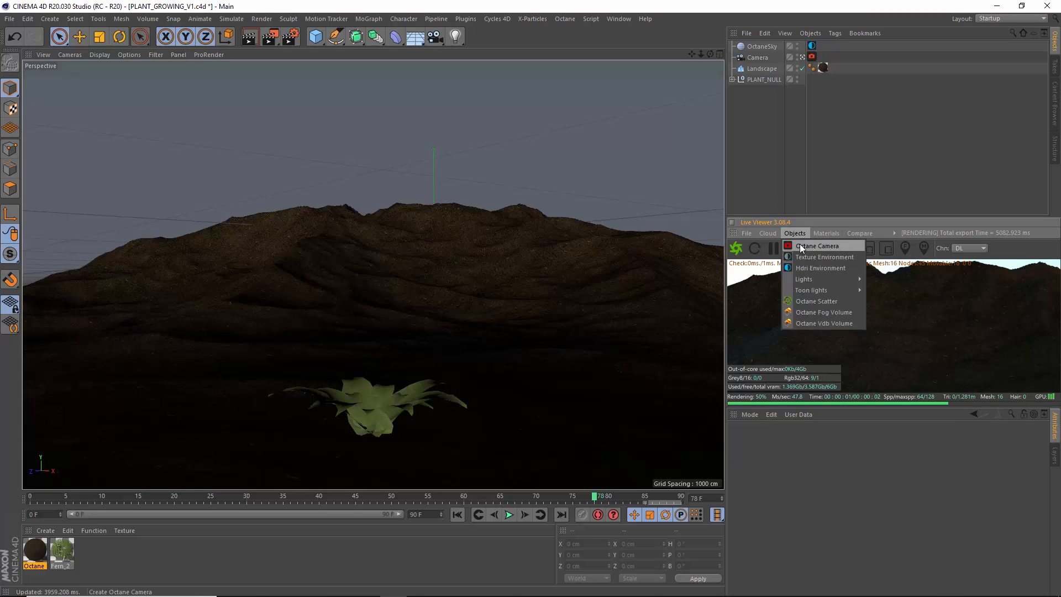
left_click(801, 300)
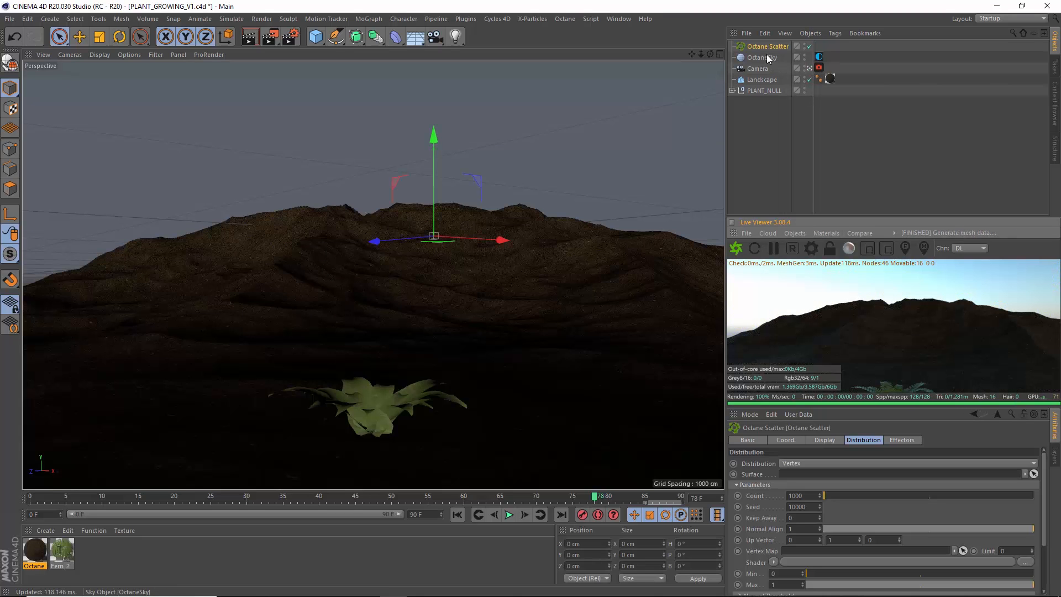
left_click(812, 466)
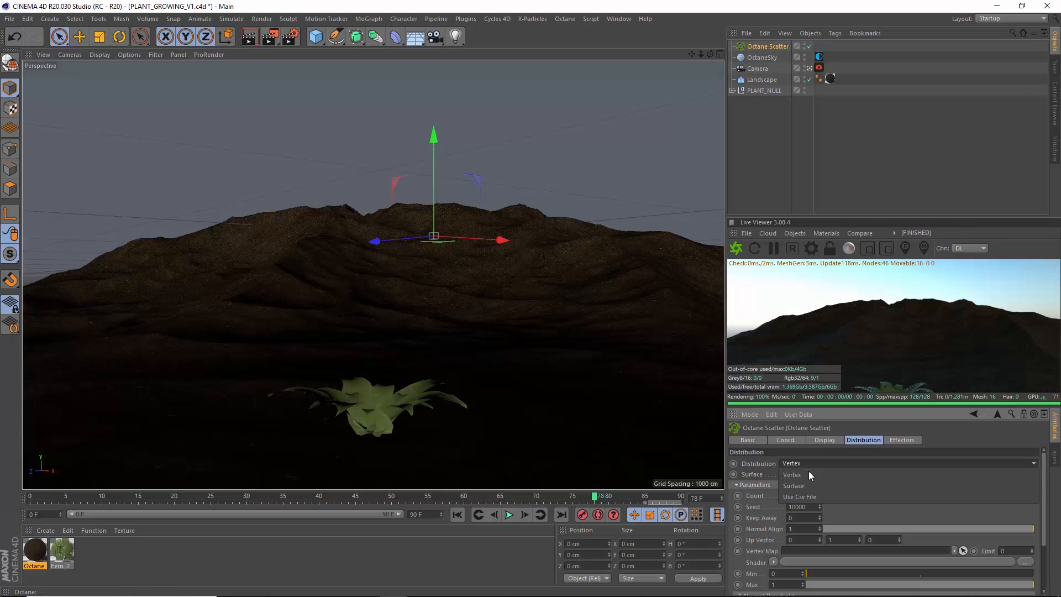
left_click(805, 482)
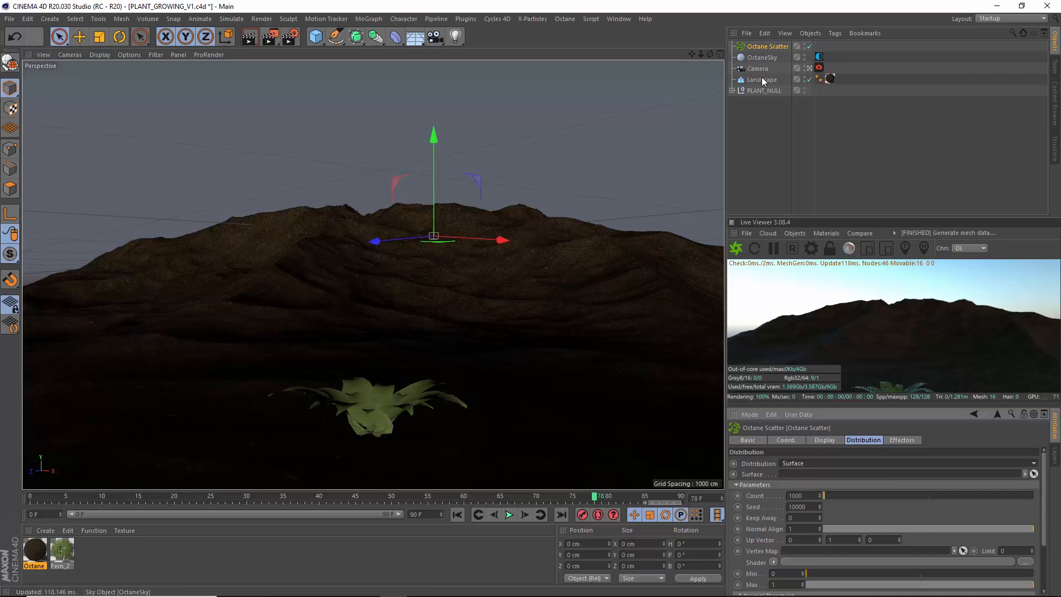
- Assign Landscape as the Octane Scatter's surface and make PLANT_NULL a child of the scatter
left_click_drag(760, 81, 847, 388)
left_click_drag(825, 482, 823, 482)
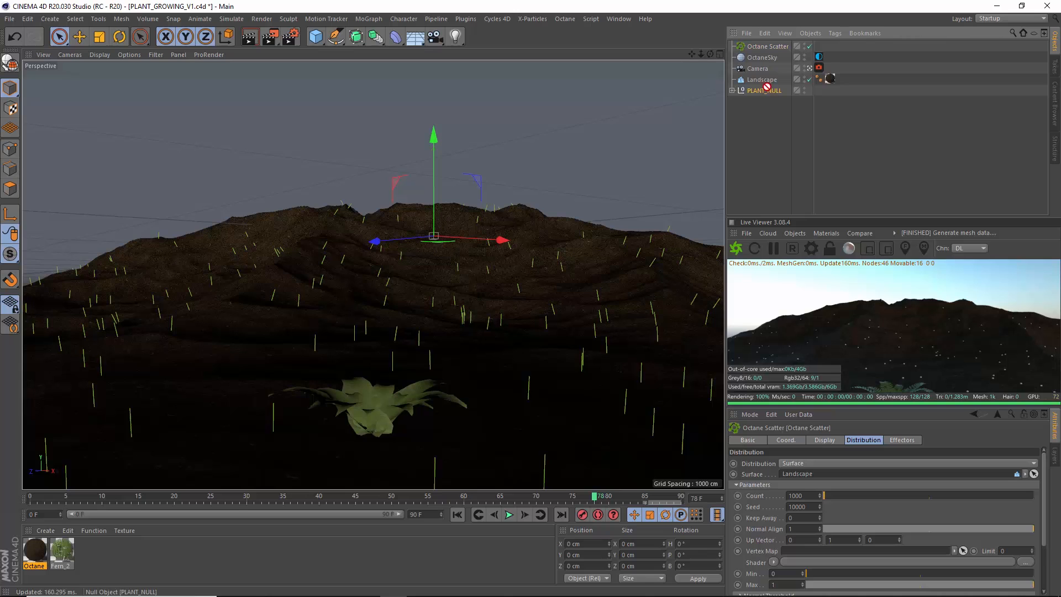
left_click_drag(771, 48, 771, 48)
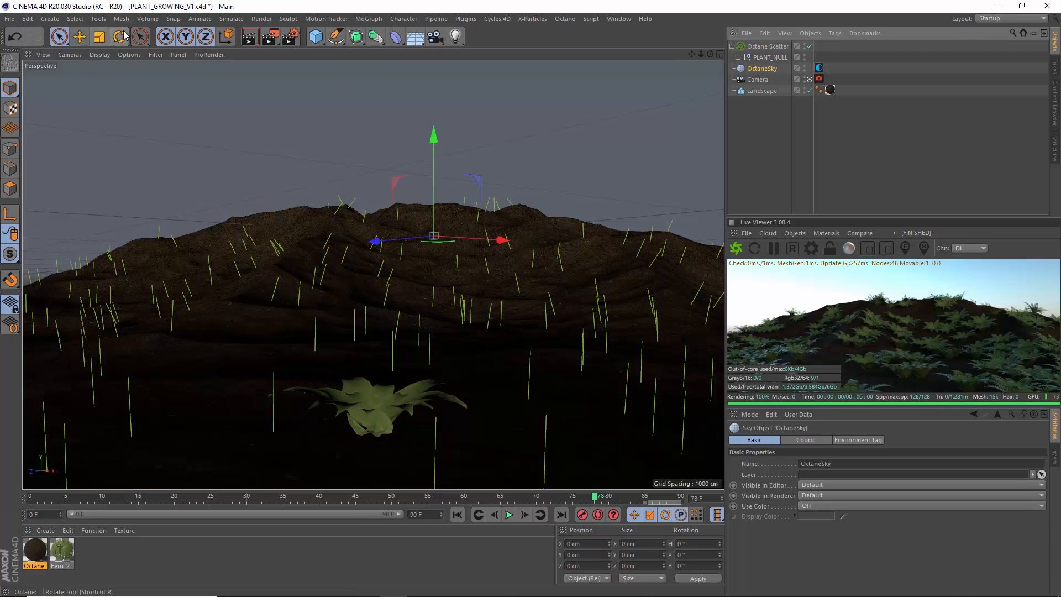
- Return the timeline to the first frame and rotate the OctaneSky to change the sky behind the landscape
left_click(123, 35)
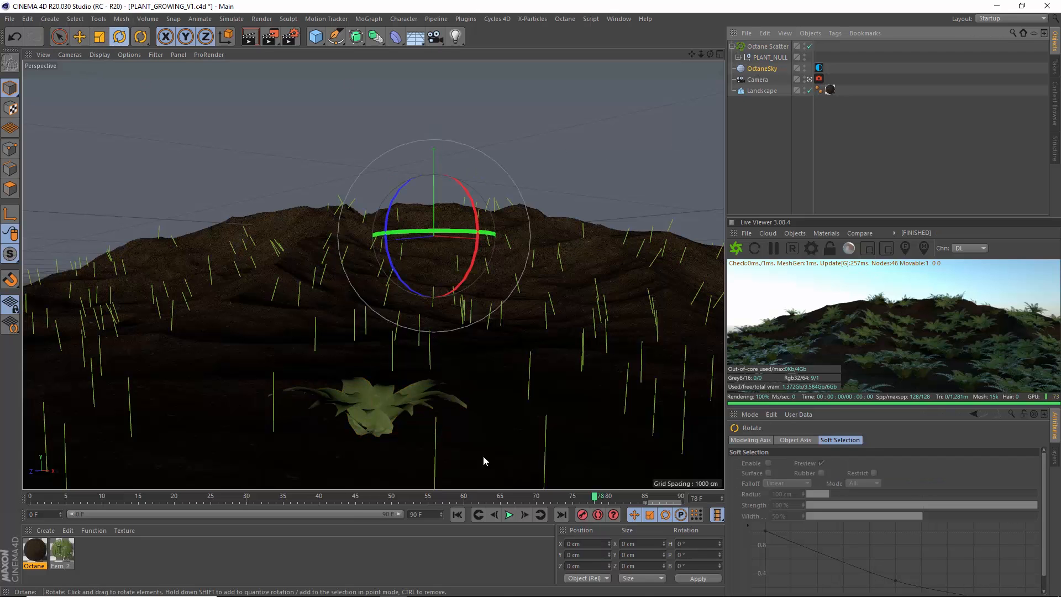
left_click(459, 513)
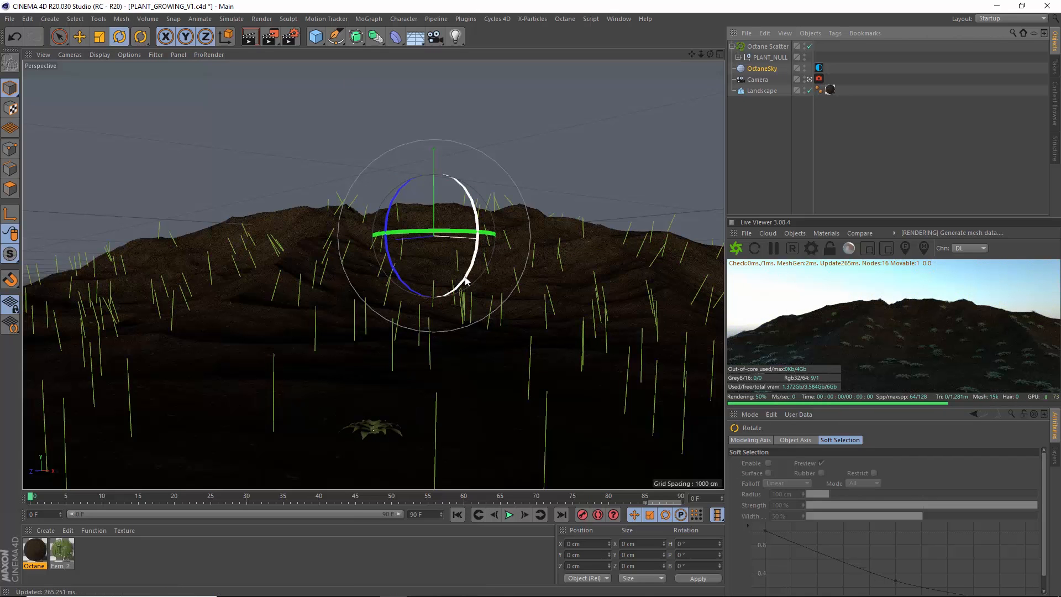
left_click_drag(469, 235, 899, 239)
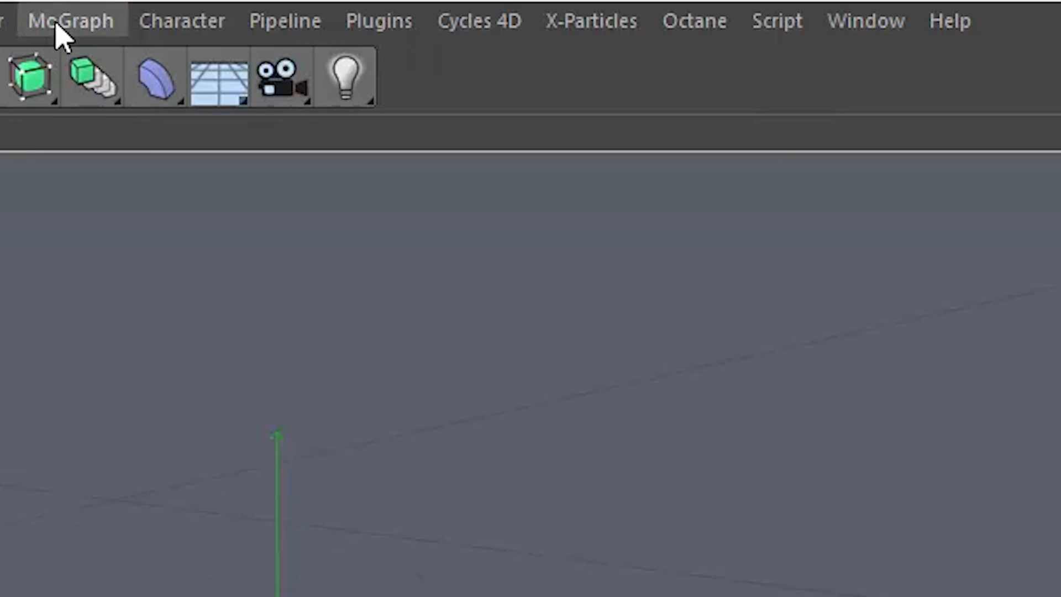
- Add a MoGraph Cloner and set its mode to Object
left_click(369, 19)
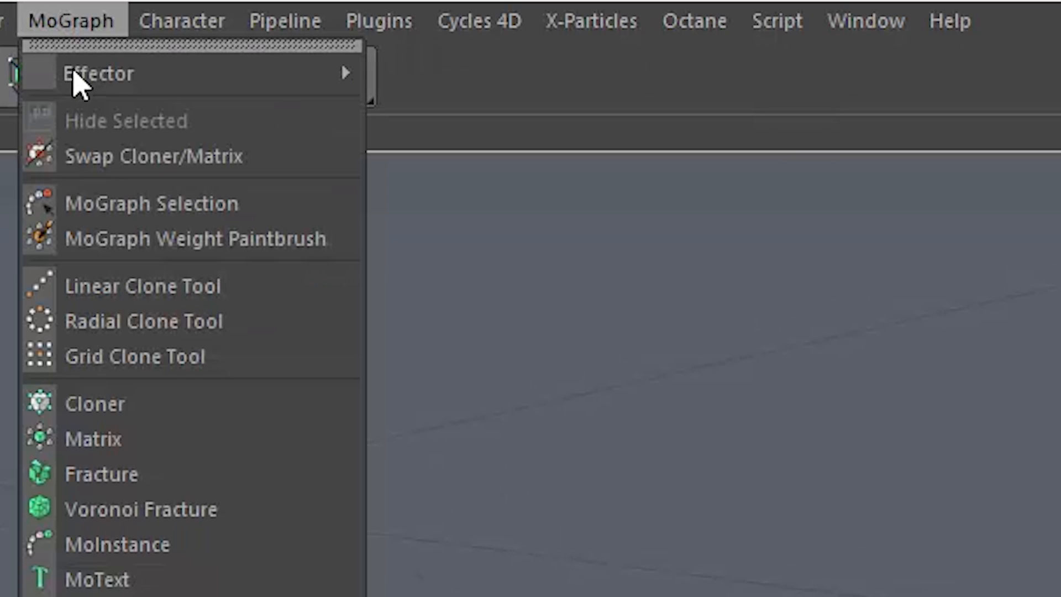
left_click(95, 403)
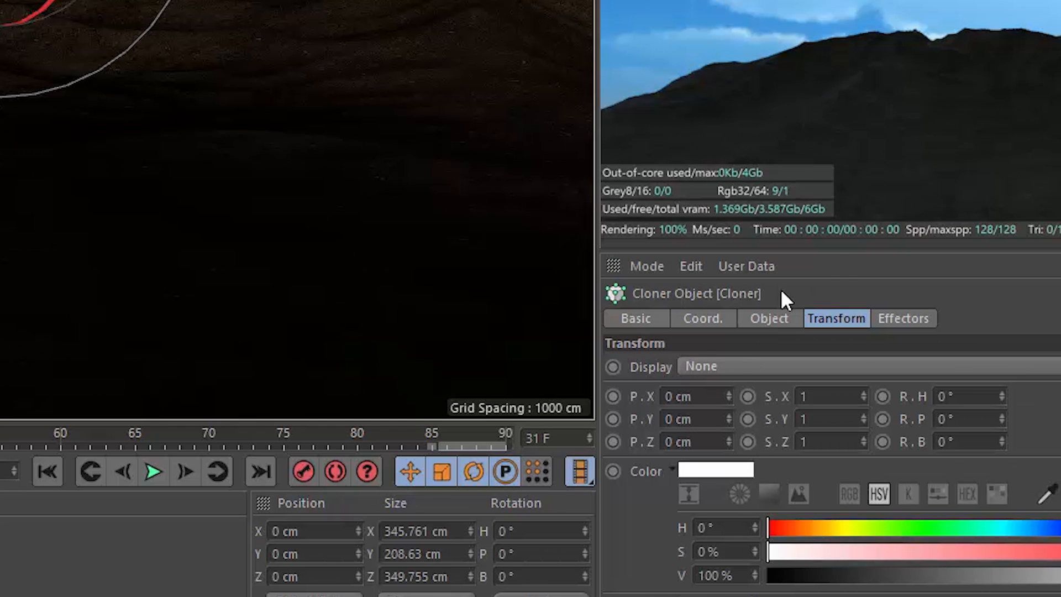
left_click(781, 321)
left_click(781, 366)
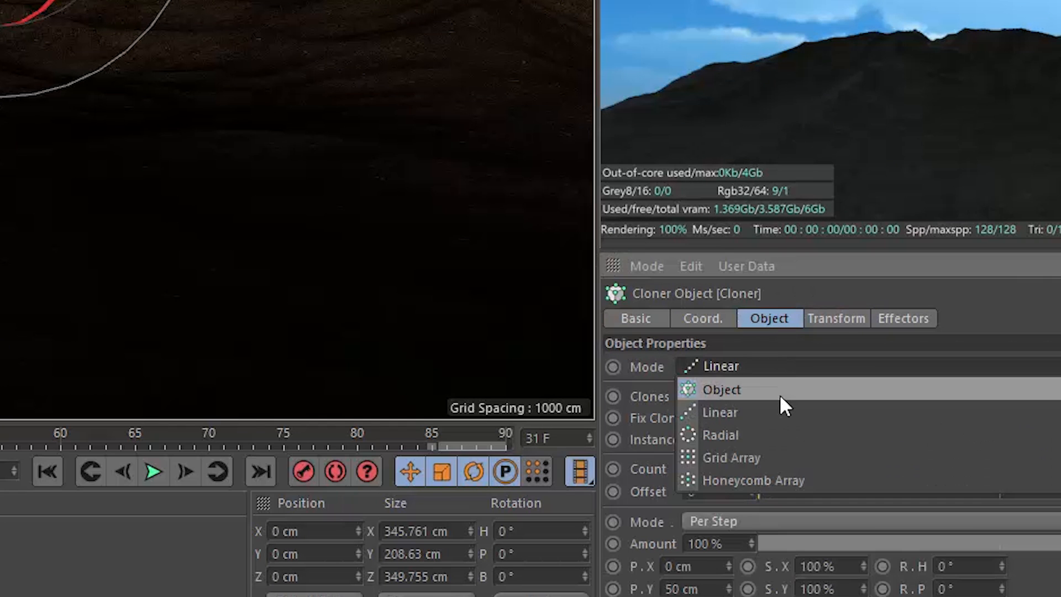
left_click(780, 393)
- Distribute PLANT_NULL over the Landscape with the Cloner, pitching the clones -99° and raising the clone count
left_click_drag(738, 426, 752, 486)
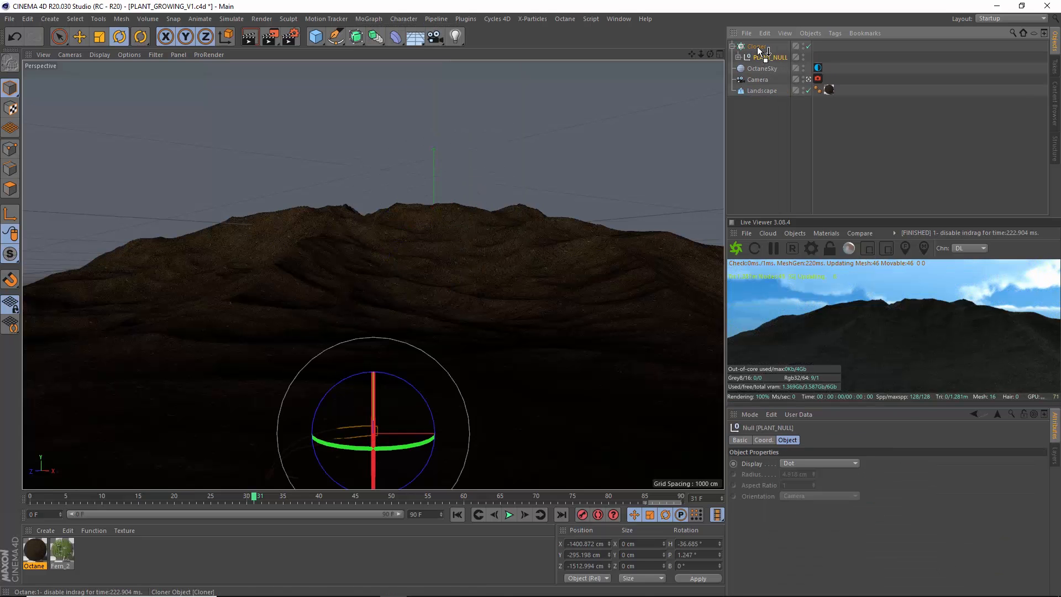
left_click(843, 440)
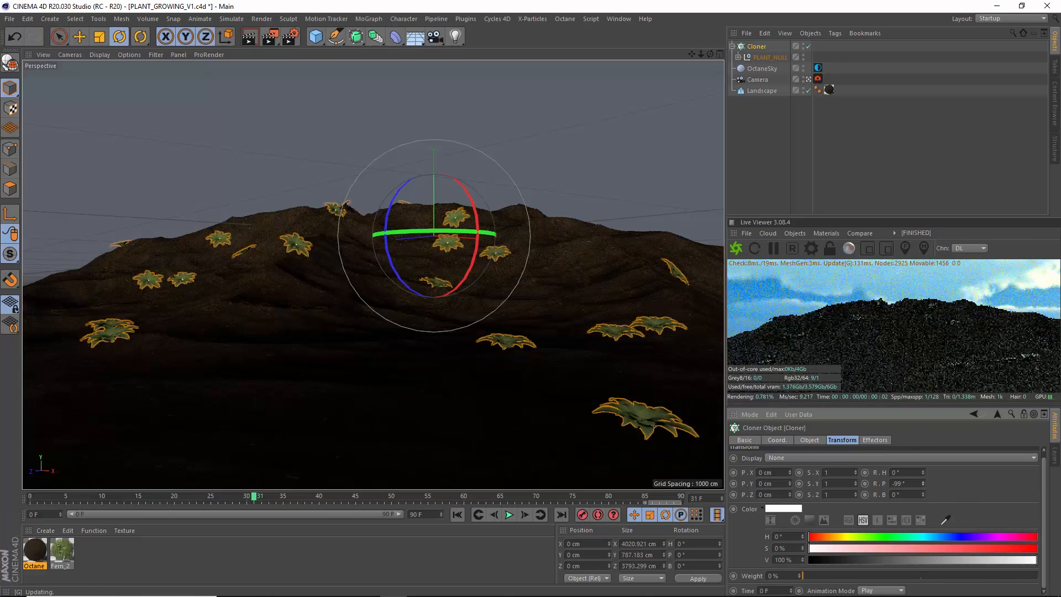
left_click(809, 439)
- Add a Random effector to the Cloner and turn off its position variation
left_click(369, 18)
mouse_move(436, 36)
left_click(491, 124)
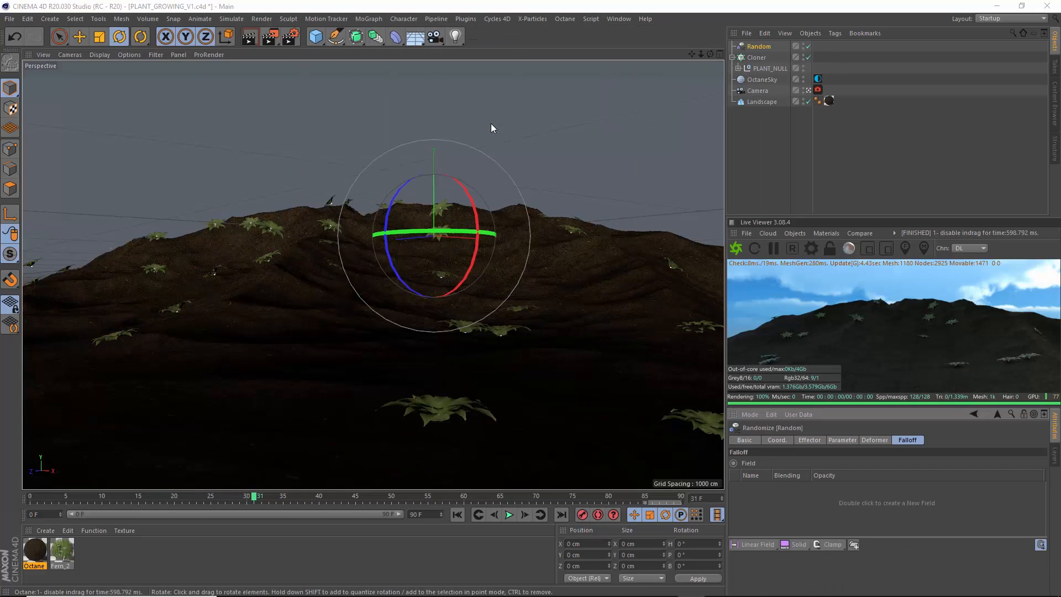
left_click(786, 442)
left_click(843, 439)
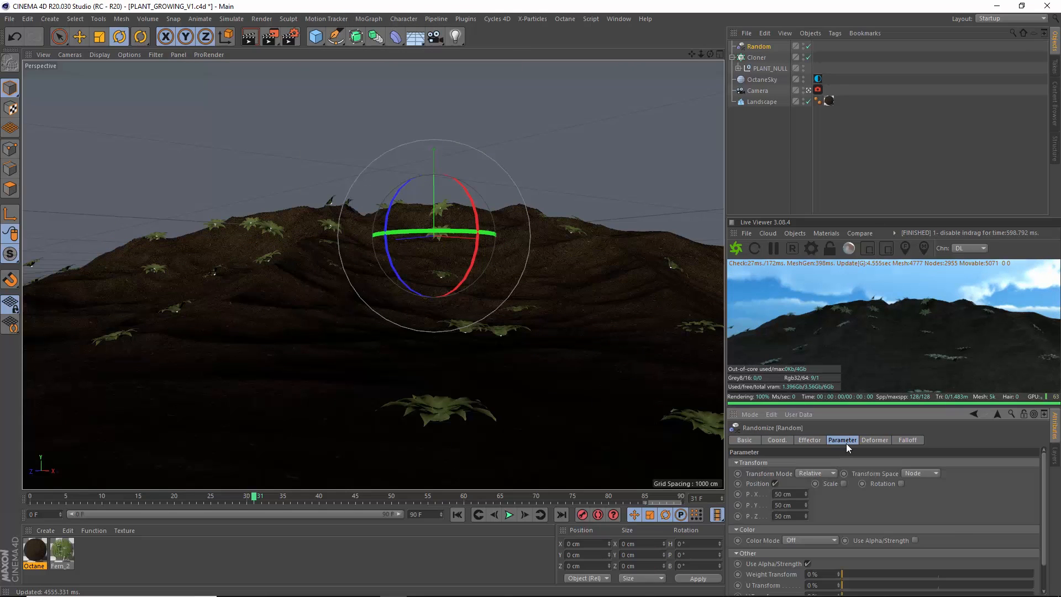
left_click(775, 483)
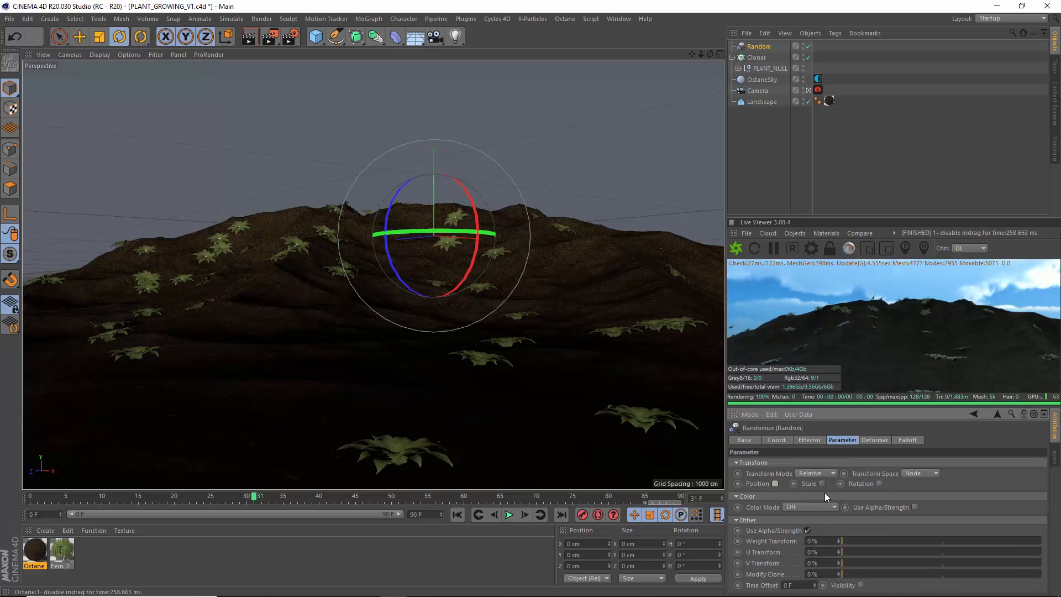
- Enable rotation on the Random effector and set heading to 360°, pitch to 12° and bank to 12°
left_click(879, 484)
left_click_drag(894, 495, 828, 484)
type("360")
key("Return")
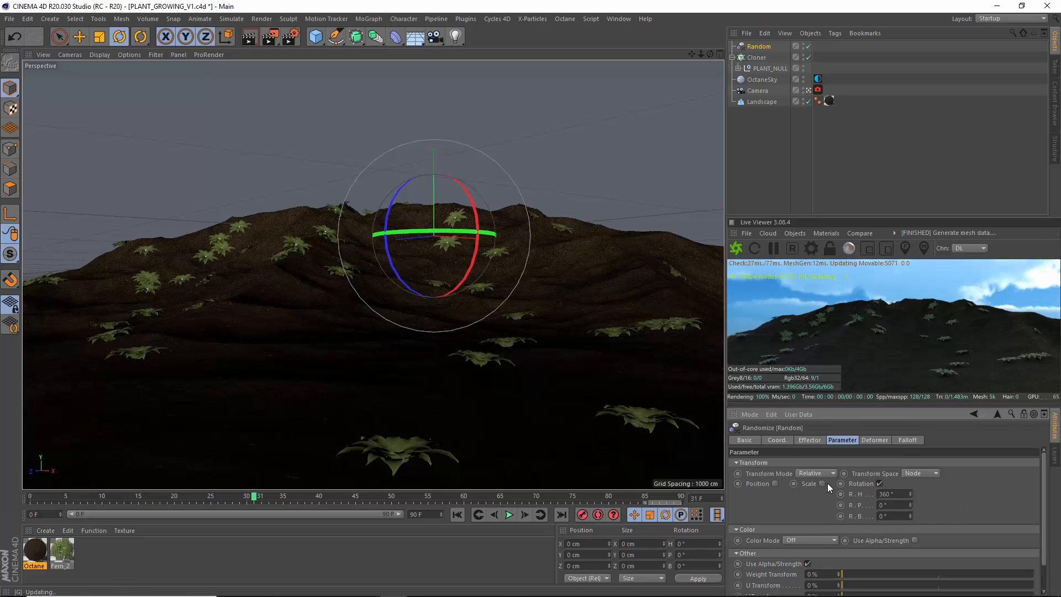
left_click_drag(887, 505, 857, 505)
type("1")
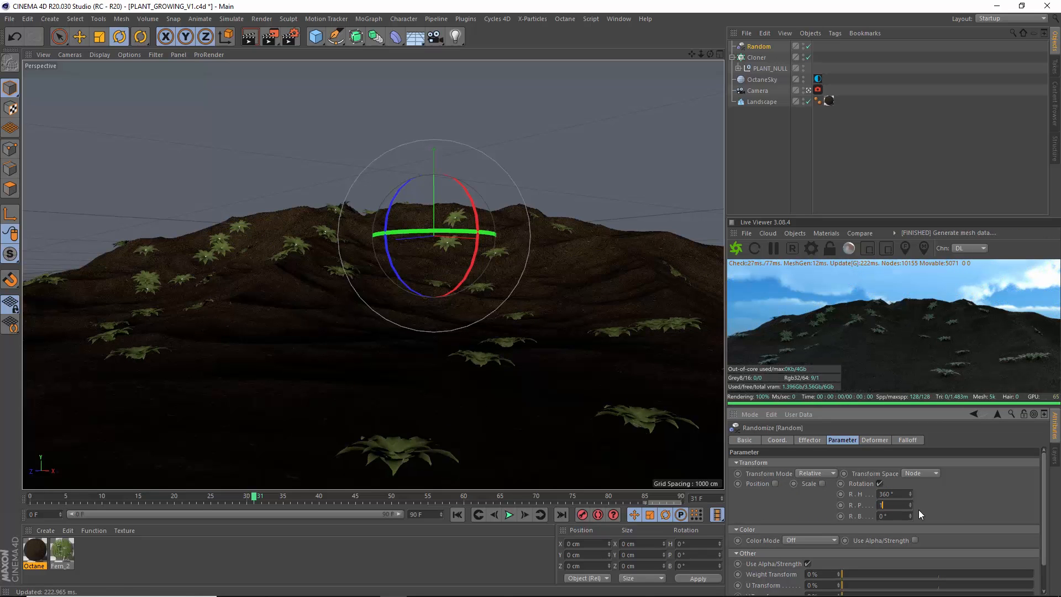
type("2")
key("Tab")
type("12")
key("Return")
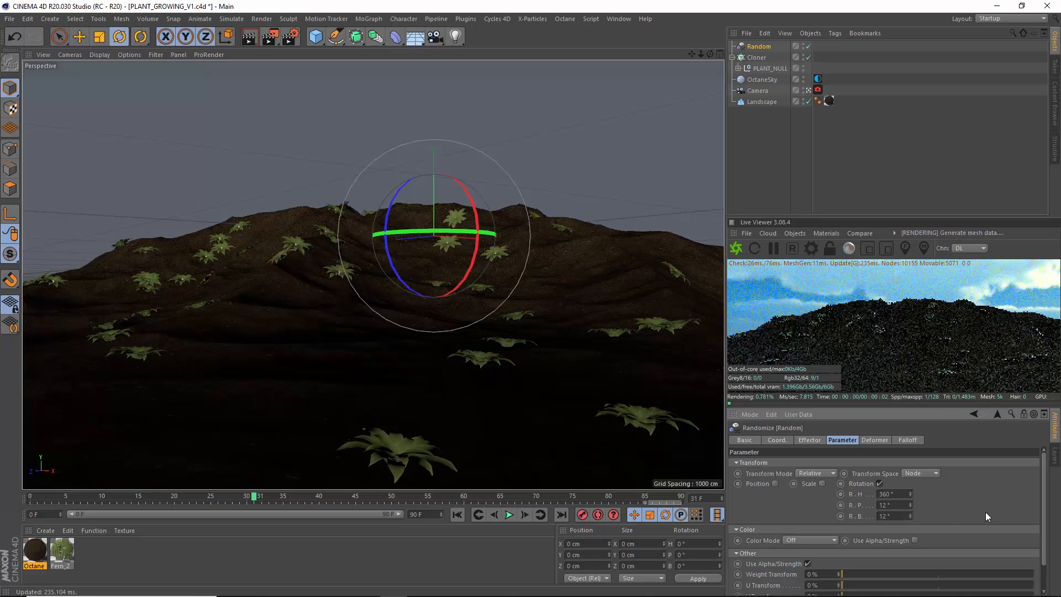
- Enable scale variation with Uniform Scale on the Random effector and adjust its amount
left_click(822, 483)
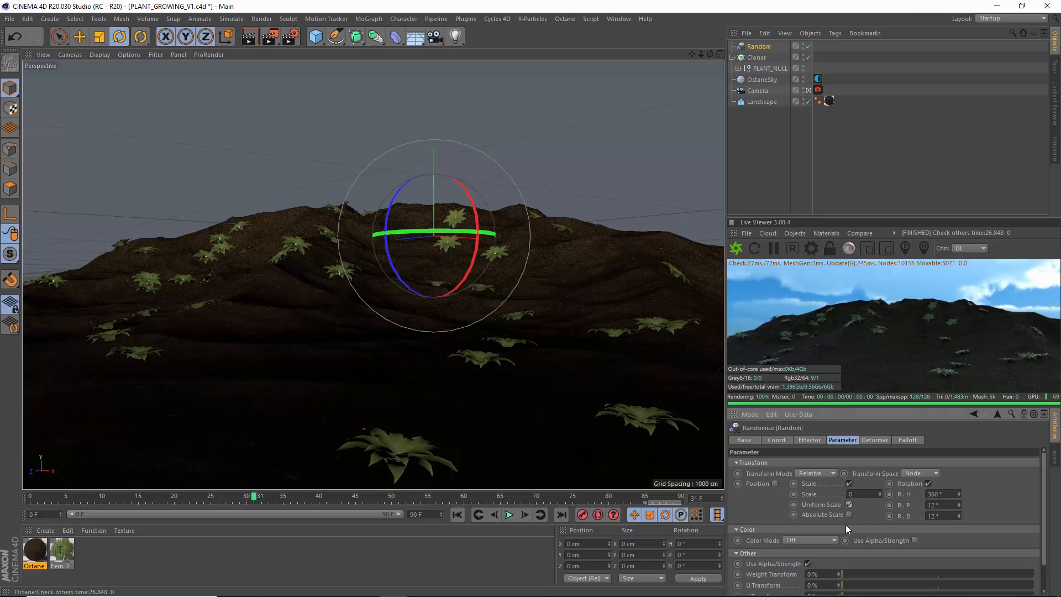
left_click_drag(860, 495, 828, 495)
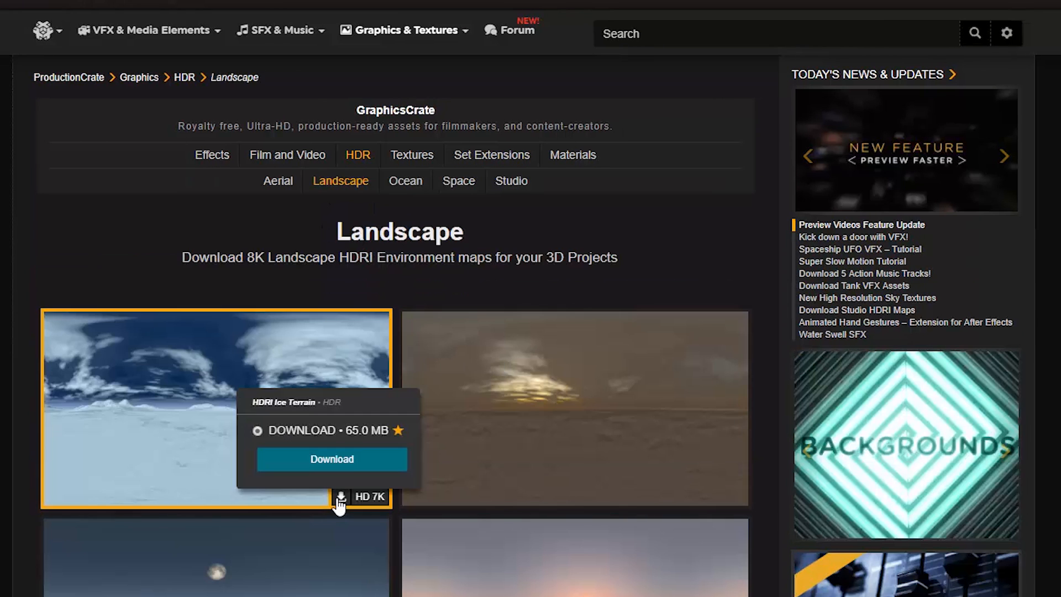
- Switch to the ProductionCrate website and browse the landscape HDRI maps and the download options of the dirt materials
scroll(694, 499, "down", 1)
scroll(608, 514, "down", 7)
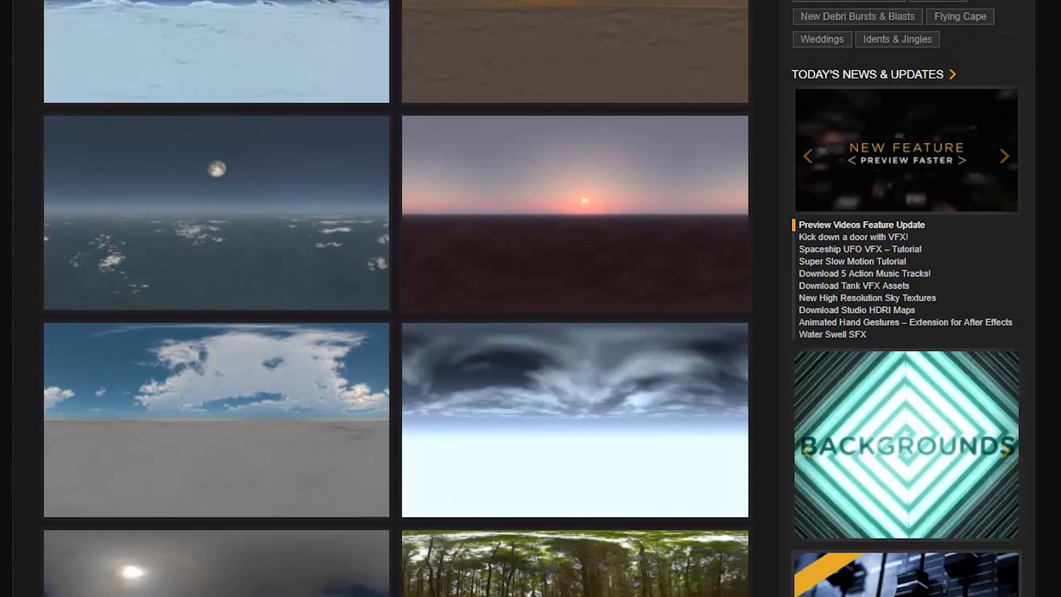
mouse_move(354, 580)
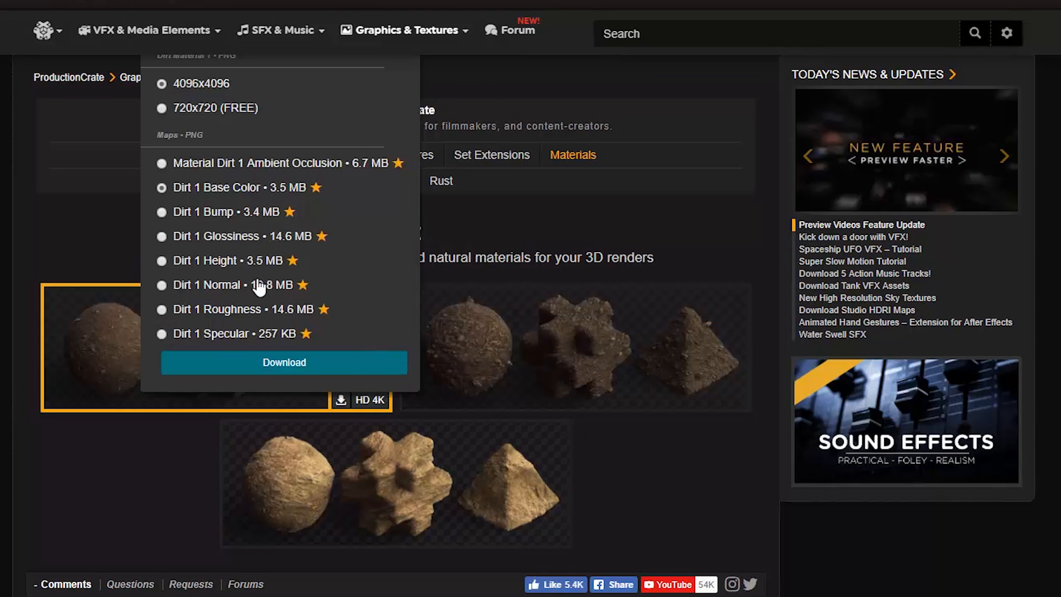
mouse_move(725, 400)
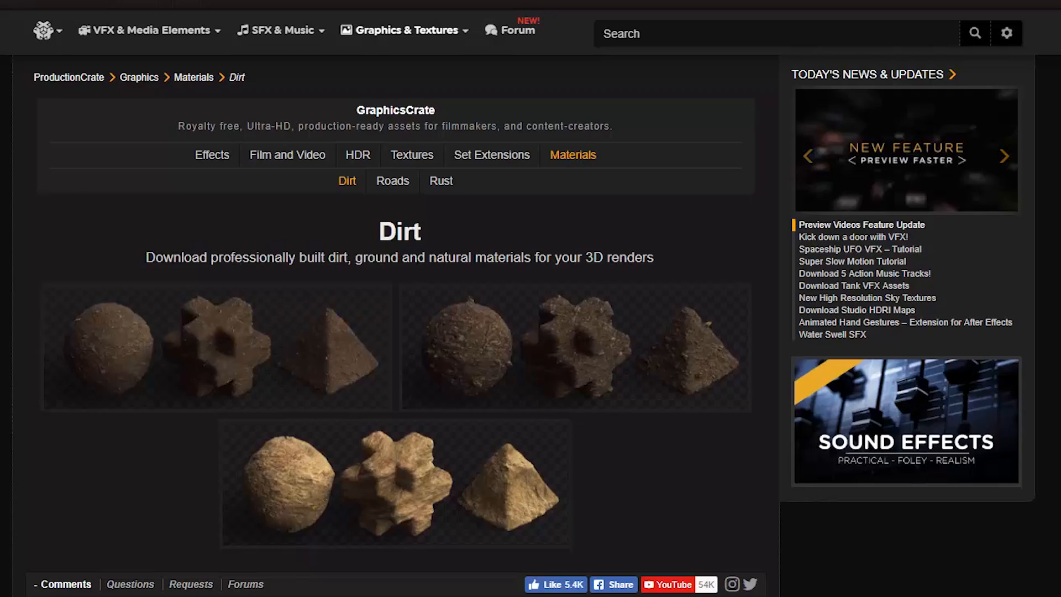